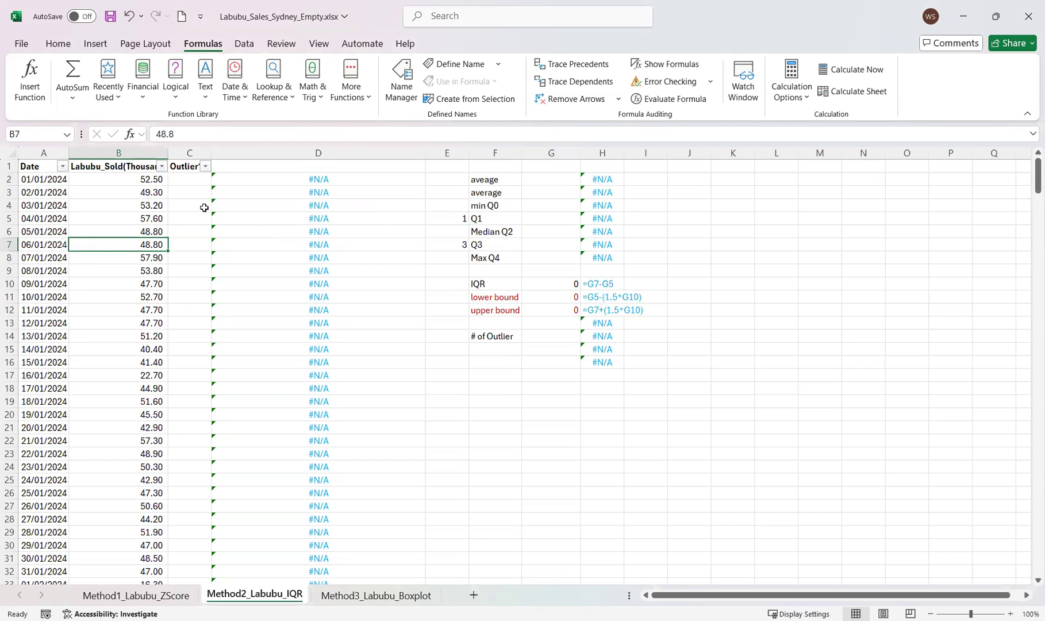
# - Define the workbook name LBS for the Labubu sold values in B2:B367
pyautogui.click(160, 174)
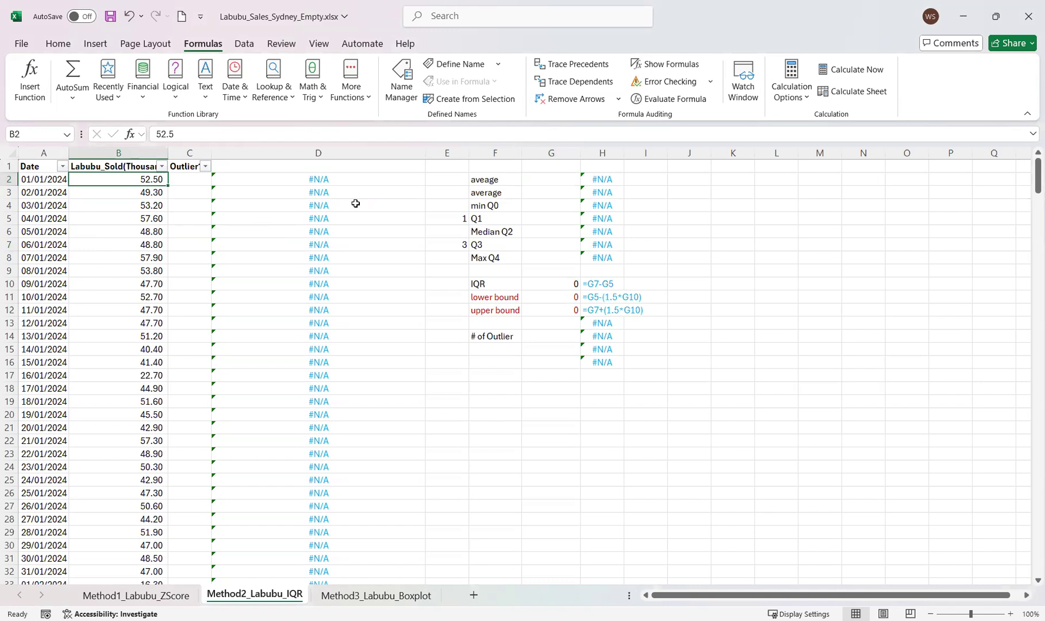
pyautogui.hotkey('ctrl', 'shift', 'Down')
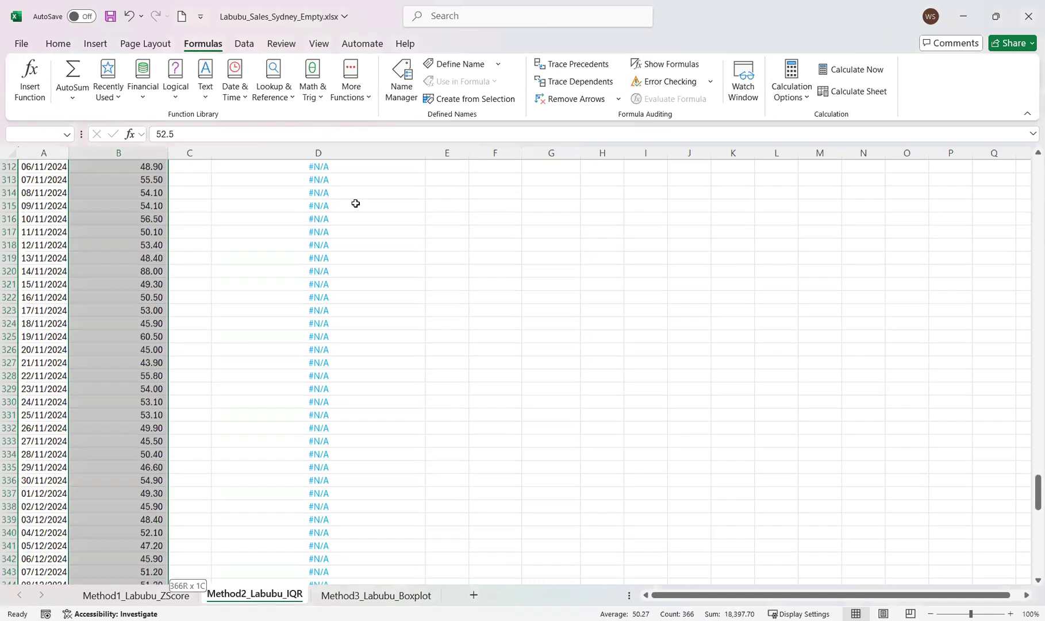
pyautogui.click(154, 45)
pyautogui.click(209, 44)
pyautogui.click(453, 64)
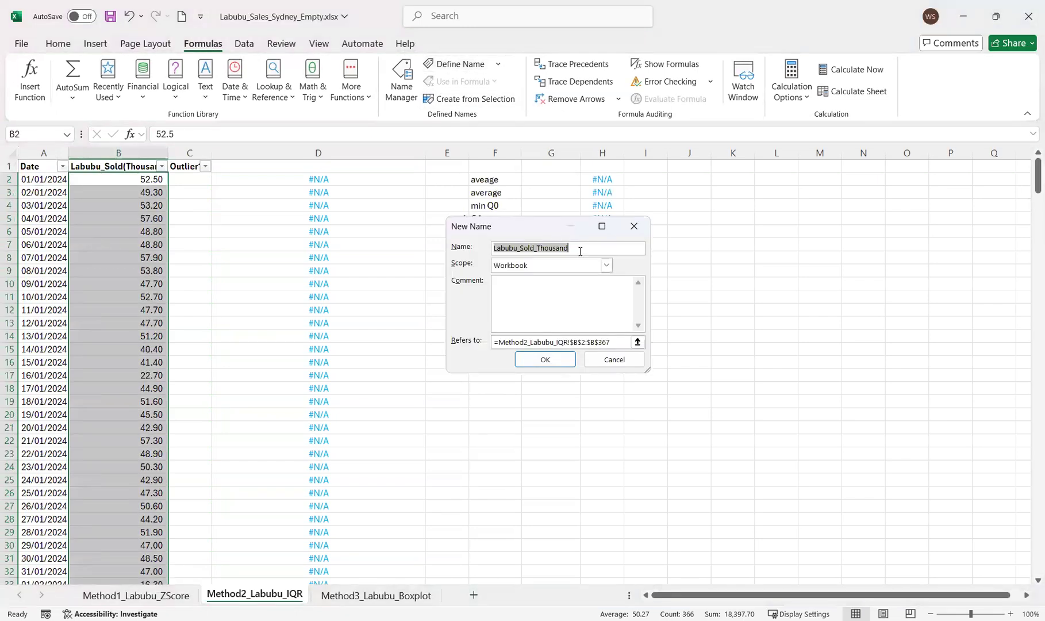
pyautogui.write('L')
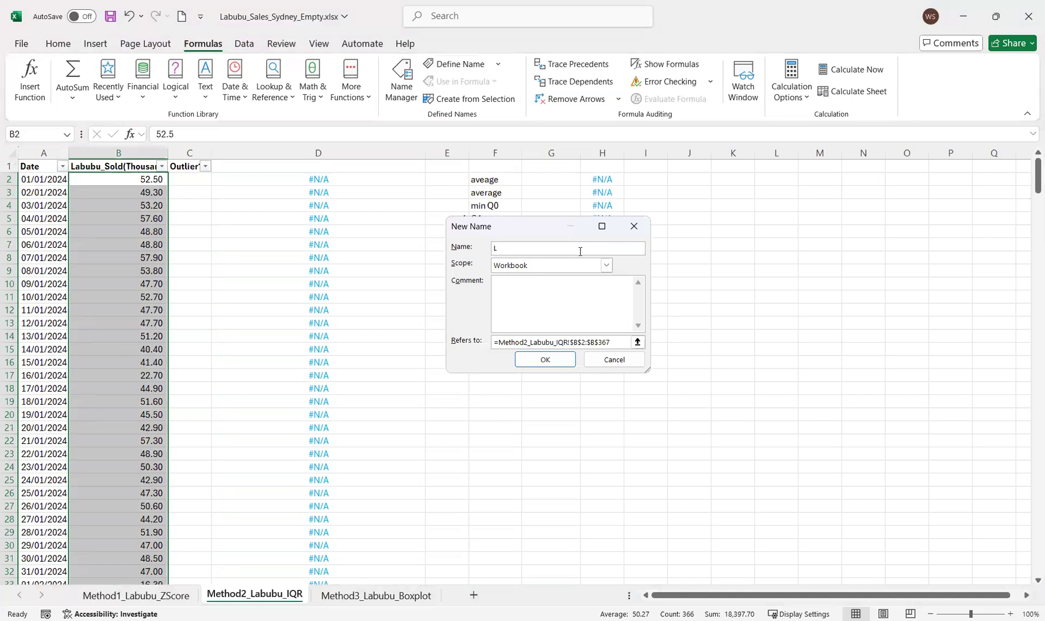
pyautogui.write('BS')
pyautogui.click(554, 363)
pyautogui.click(154, 269)
pyautogui.click(145, 193)
pyautogui.click(148, 179)
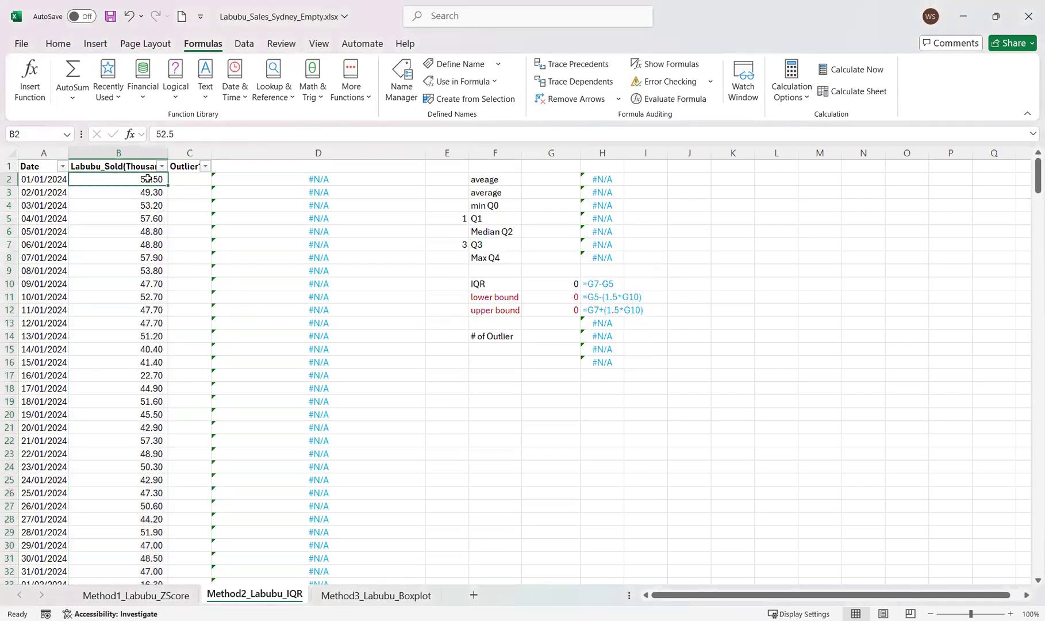
# - Calculate the average of the sales data in G2 with =AVERAGE(LBS)
pyautogui.click(541, 179)
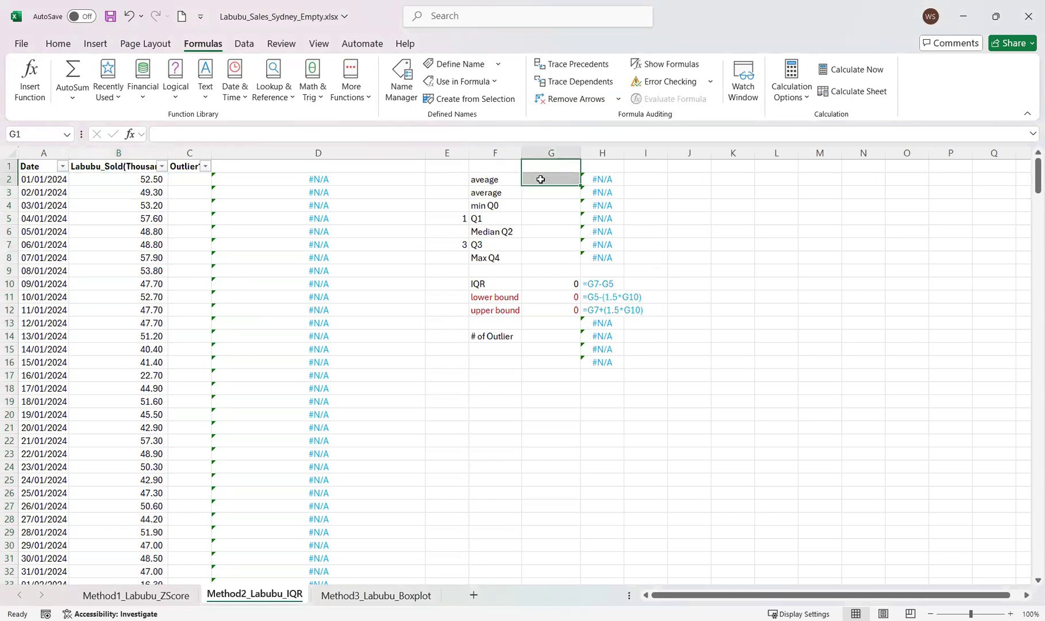
pyautogui.write('=')
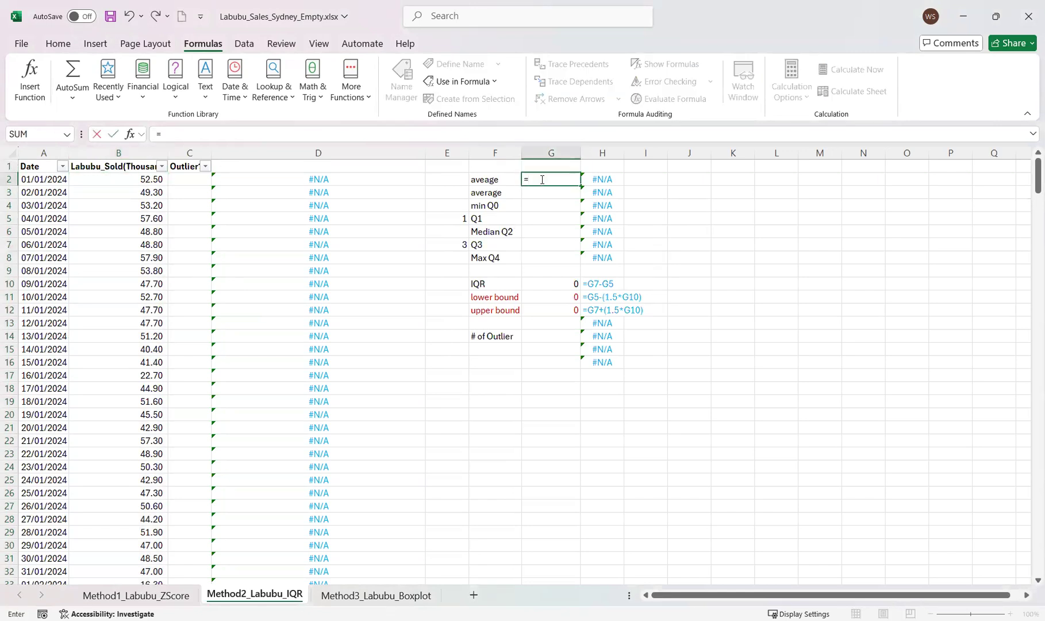
pyautogui.write('average')
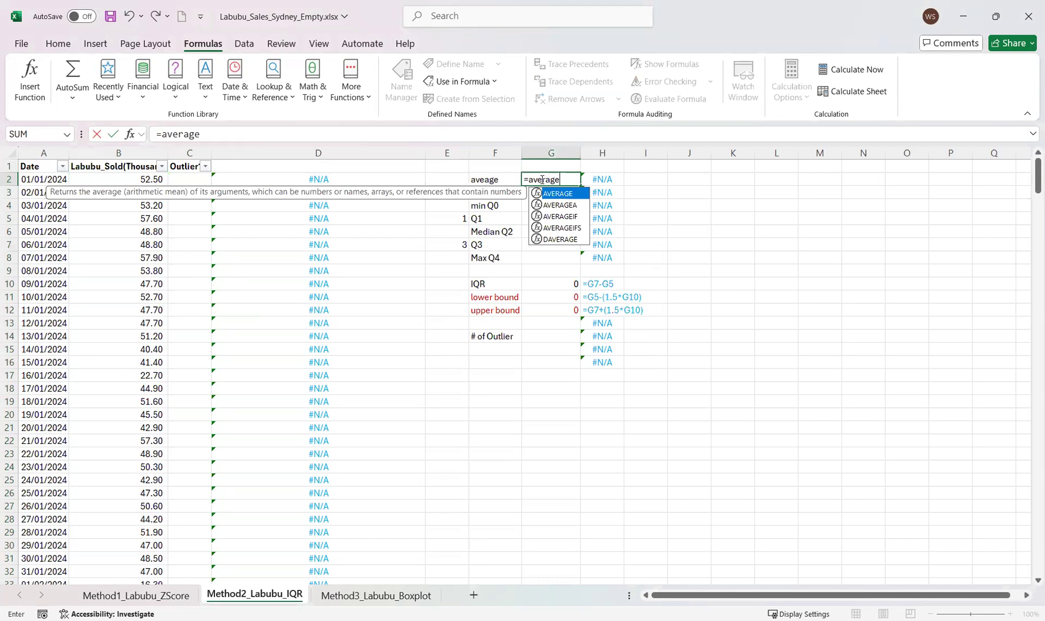
pyautogui.write('(')
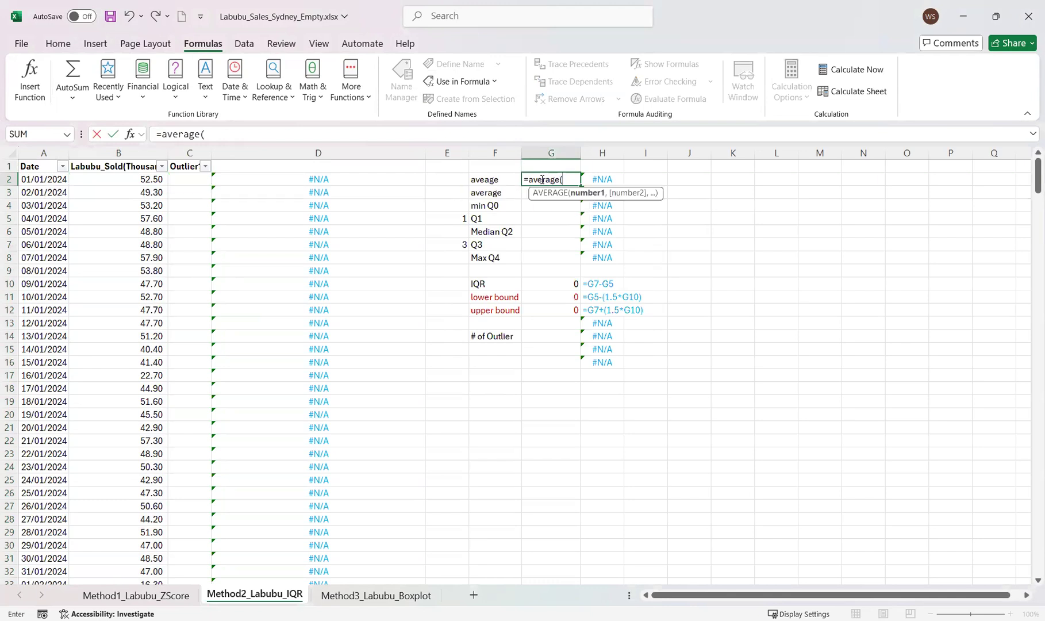
pyautogui.write('LBS')
pyautogui.press('Return')
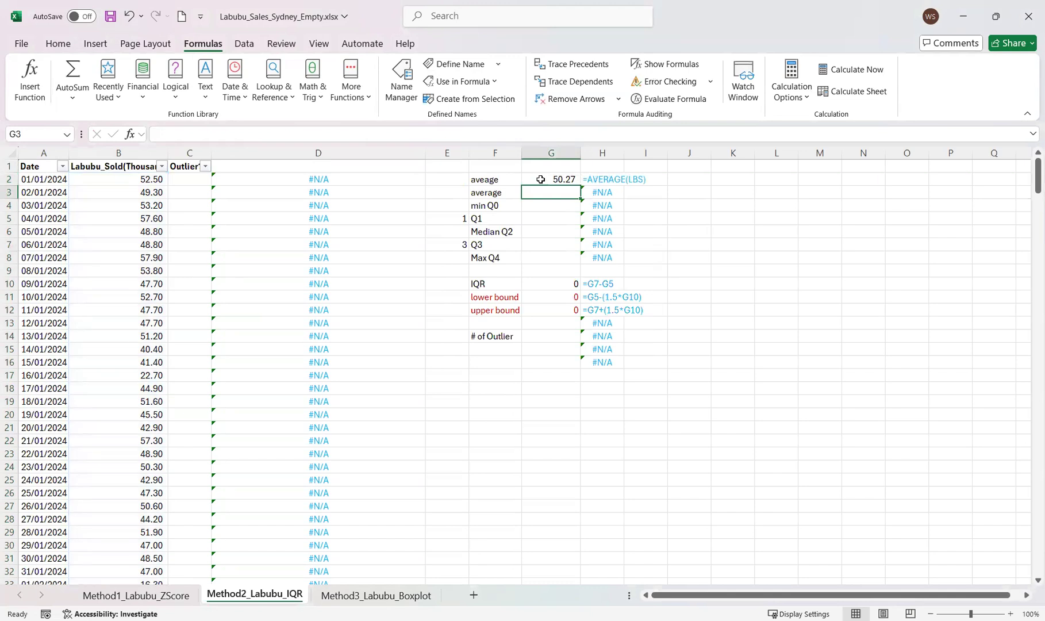
# - Clear the duplicate average label in F3 and its formula-text cell H3
pyautogui.click(489, 192)
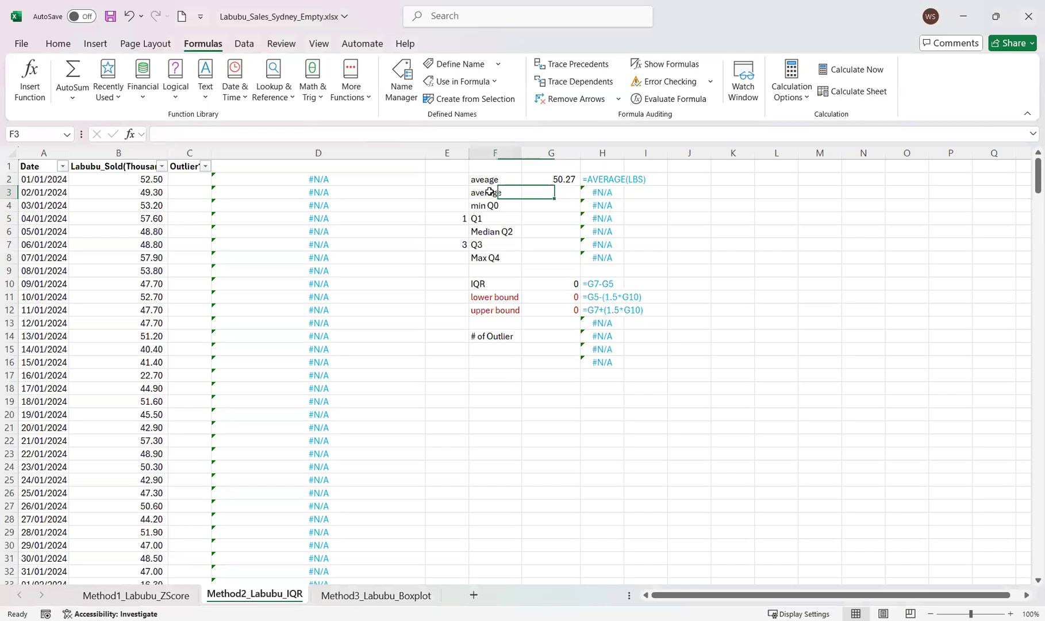
pyautogui.press('Delete')
pyautogui.press('Right')
pyautogui.press('Right')
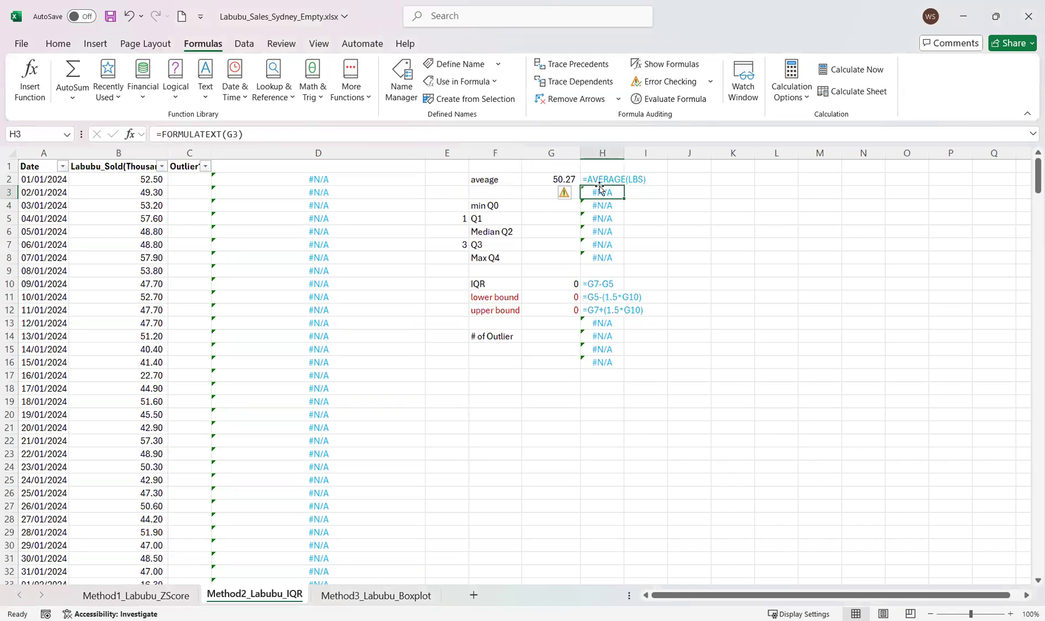
pyautogui.click(497, 193)
pyautogui.click(596, 194)
pyautogui.press('Delete')
pyautogui.press('Left')
pyautogui.click(498, 206)
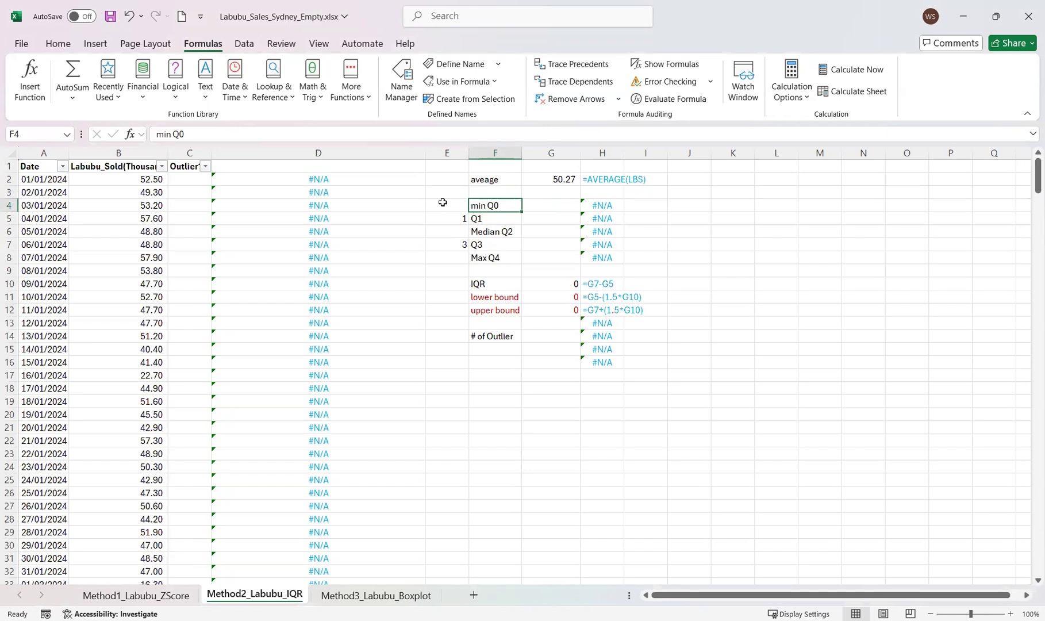
pyautogui.click(561, 205)
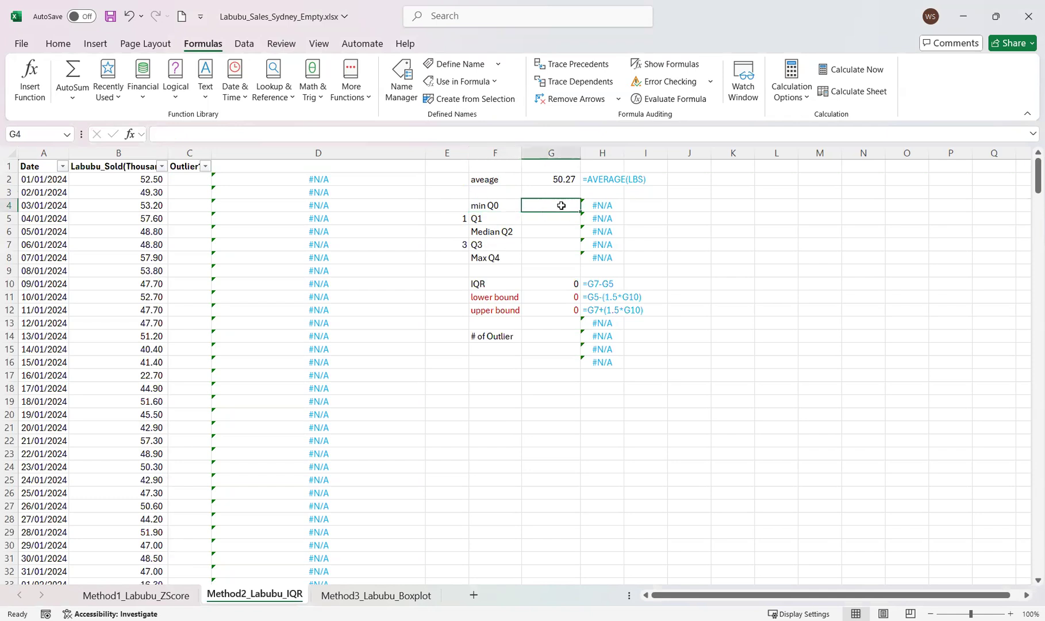
pyautogui.write('=')
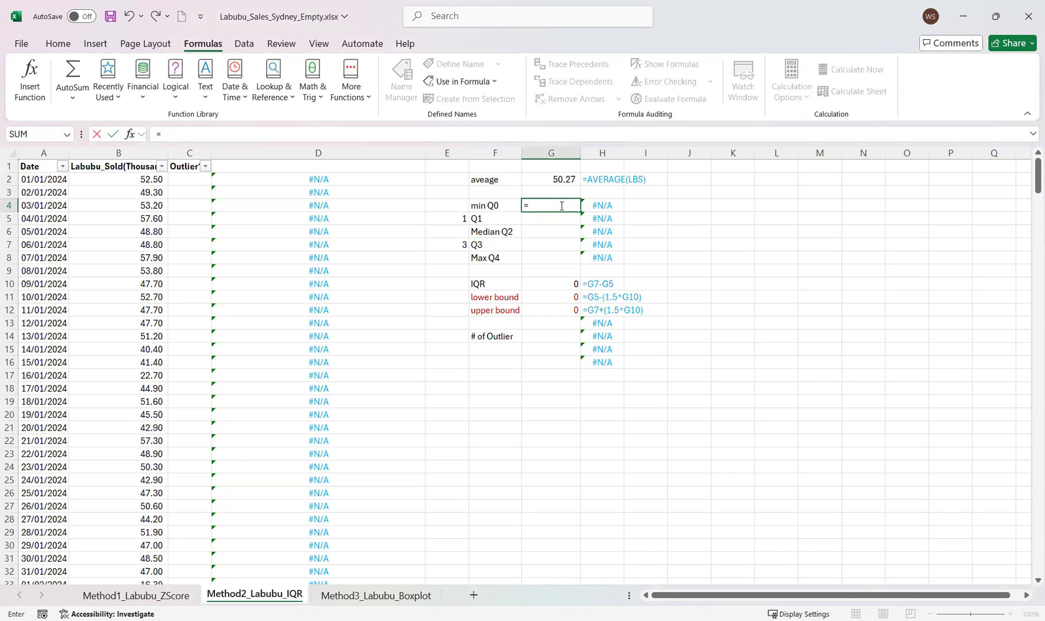
pyautogui.write('min(')
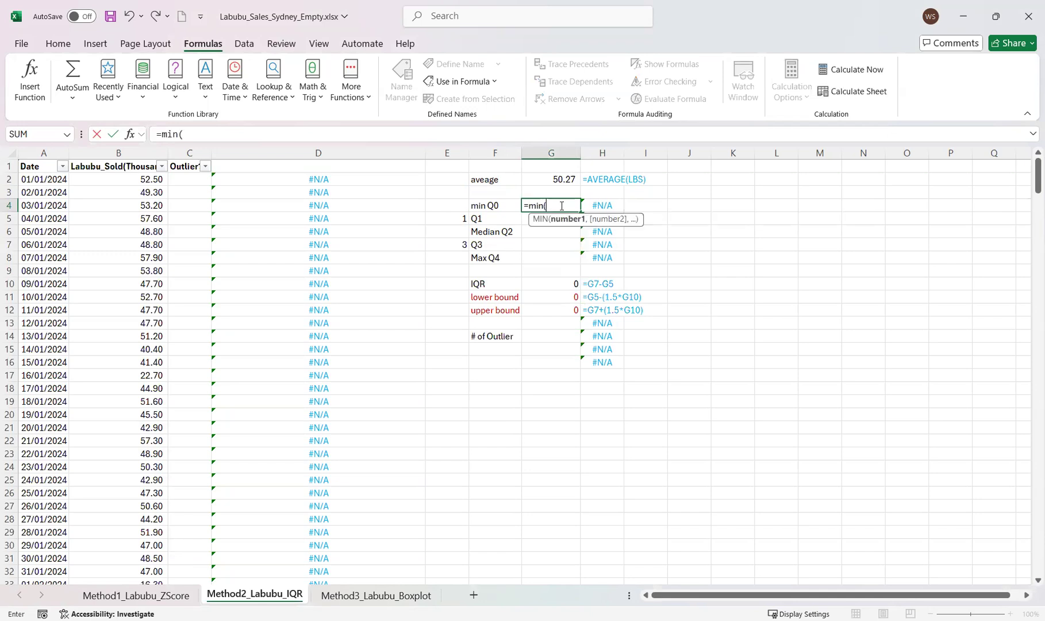
pyautogui.press('BackSpace')
pyautogui.press('BackSpace')
pyautogui.press('BackSpace')
pyautogui.press('BackSpace')
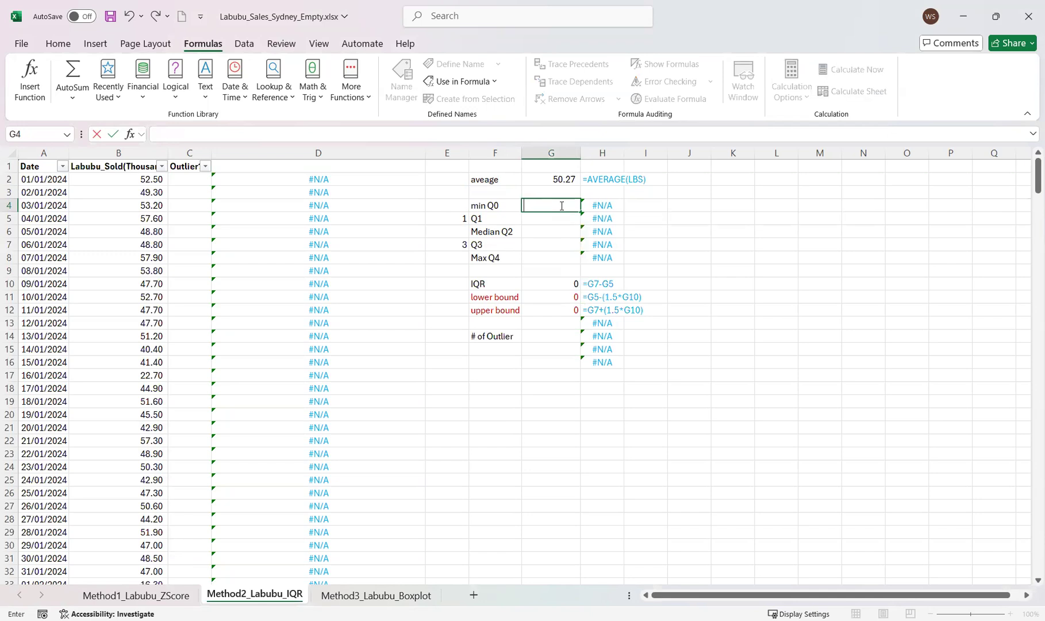
pyautogui.press('Escape')
# - Enter 0 in E4 beside min Q0 and fill the quartile numbers 0 to 4 down E4:E8
pyautogui.press('Left')
pyautogui.press('Left')
pyautogui.write('0')
pyautogui.press('Return')
pyautogui.press('Up')
pyautogui.hotkey('shift', 'Down')
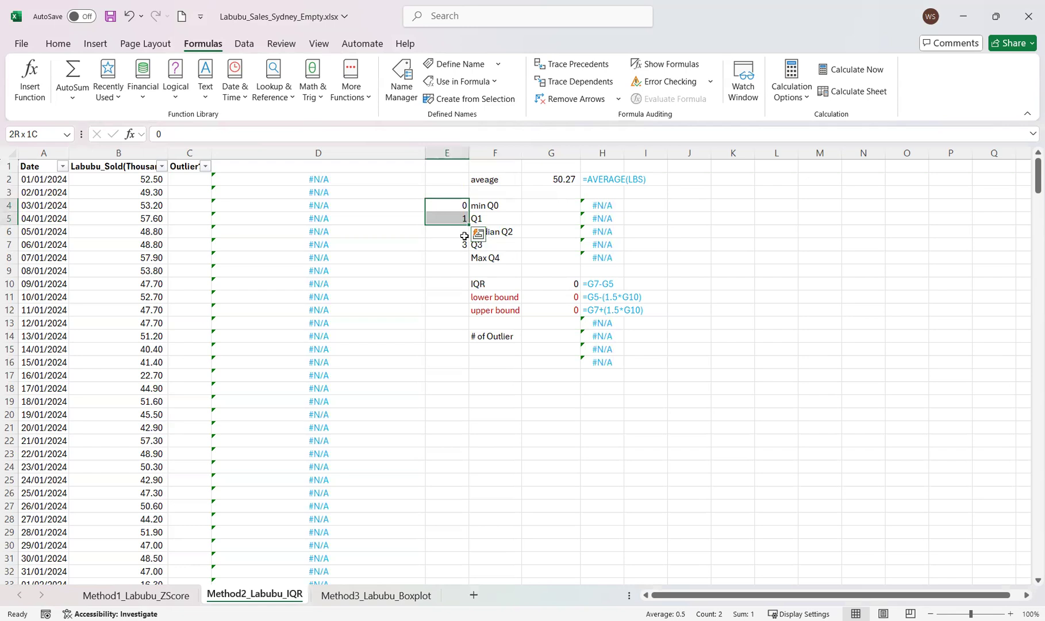
pyautogui.moveTo(469, 225); pyautogui.dragTo(463, 262)
pyautogui.click(517, 246)
pyautogui.click(495, 215)
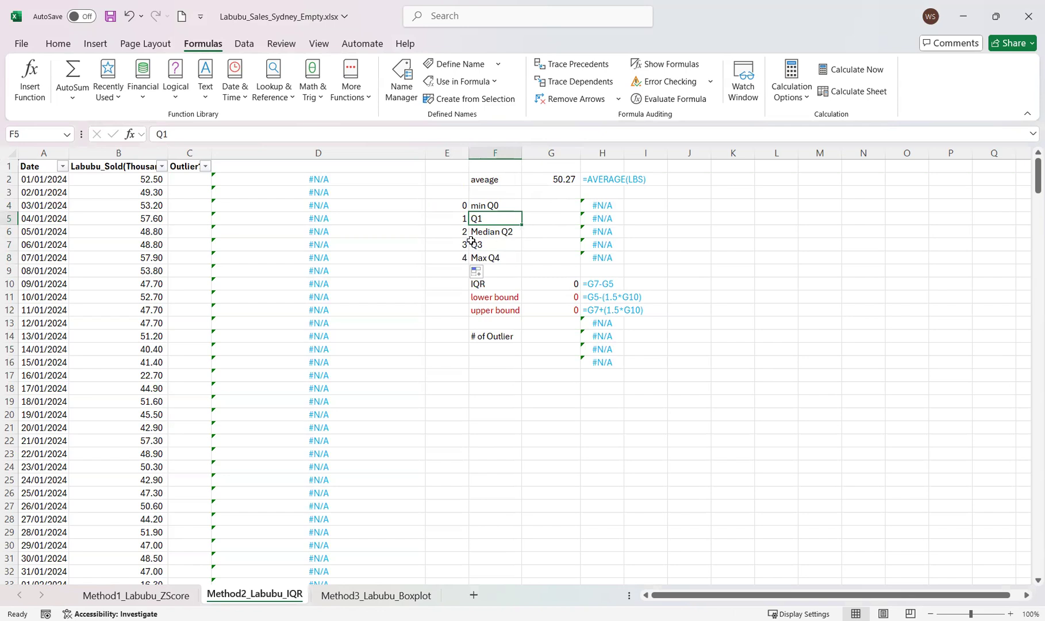
pyautogui.click(455, 202)
pyautogui.press('Down')
pyautogui.press('Down')
pyautogui.press('Down')
pyautogui.press('Down')
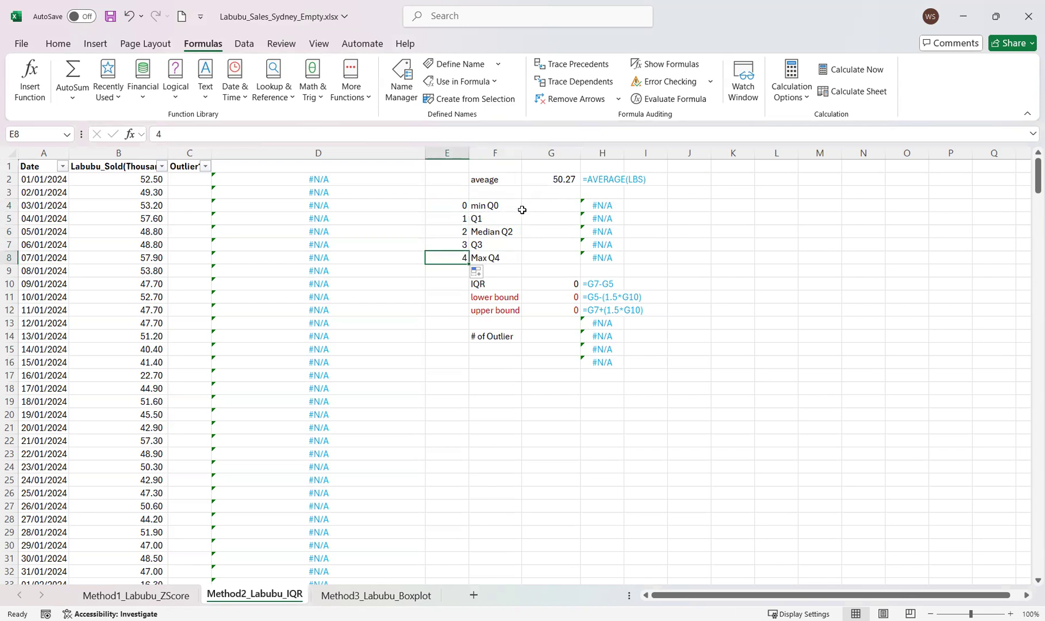
# - Calculate the minimum quartile in G4 with =QUARTILE.INC(LBS,E4)
pyautogui.click(538, 205)
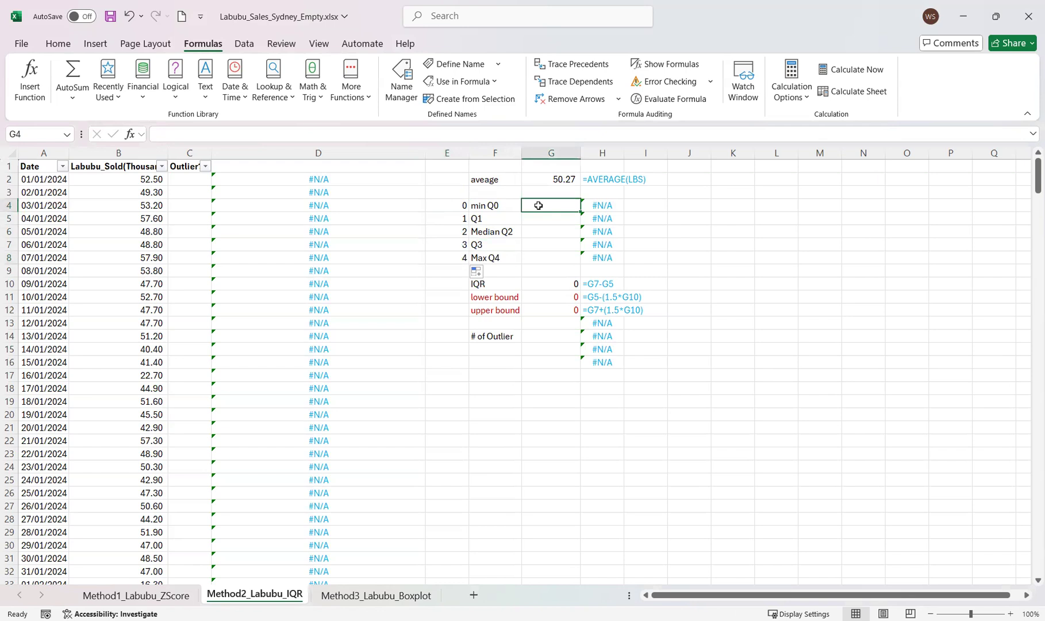
pyautogui.write('=')
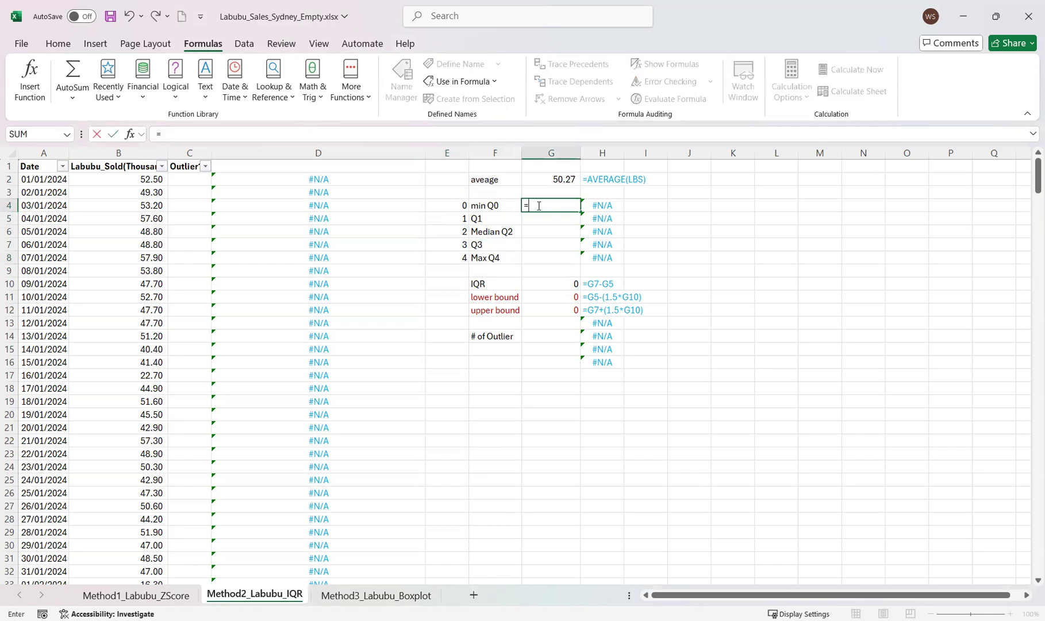
pyautogui.write('qu')
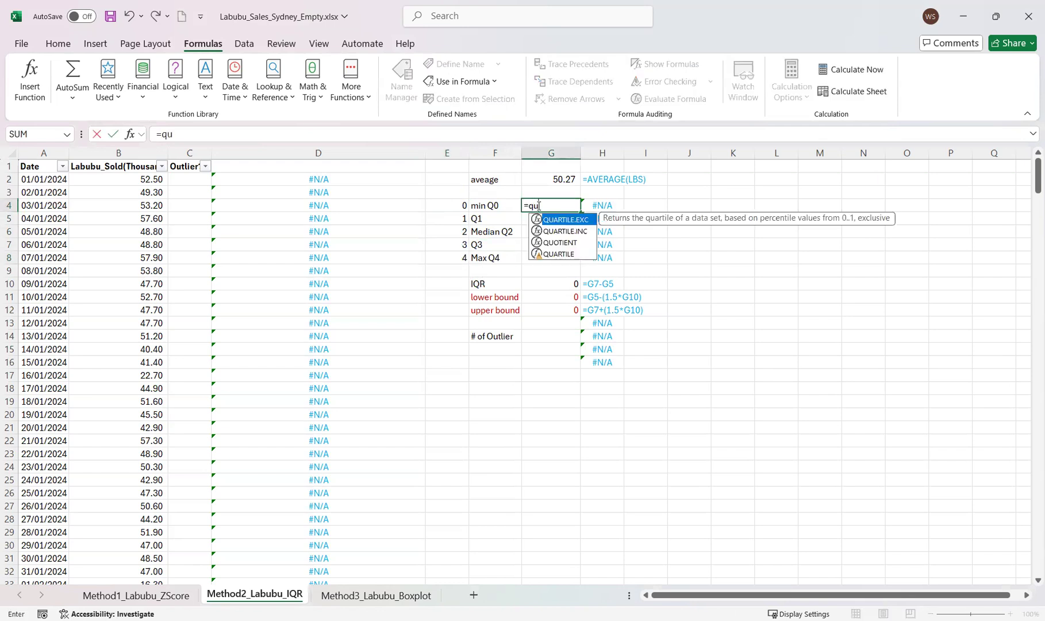
pyautogui.write('art')
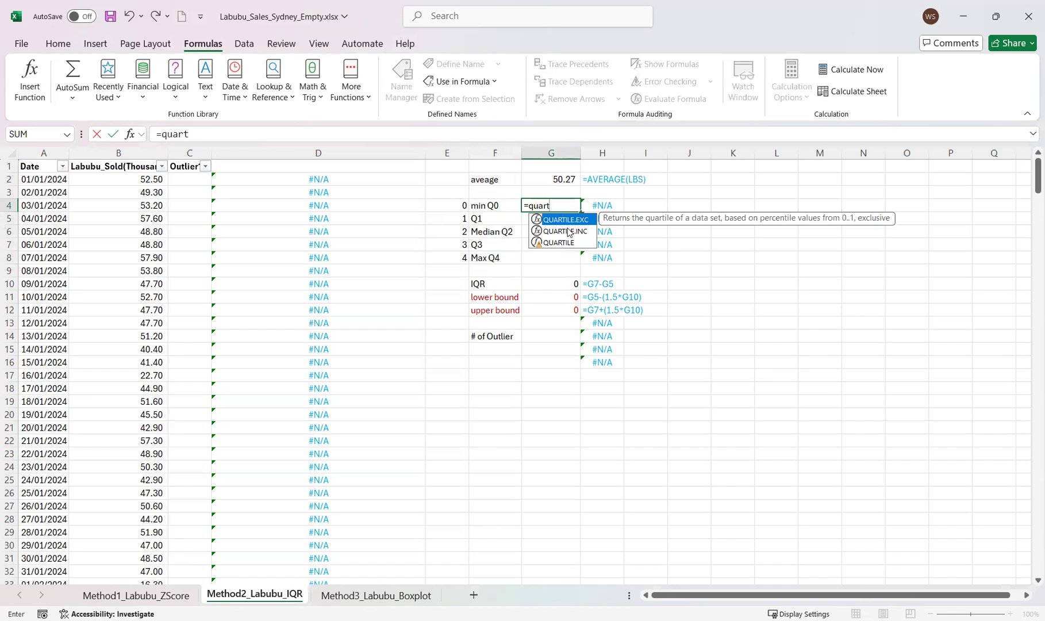
pyautogui.click(567, 232)
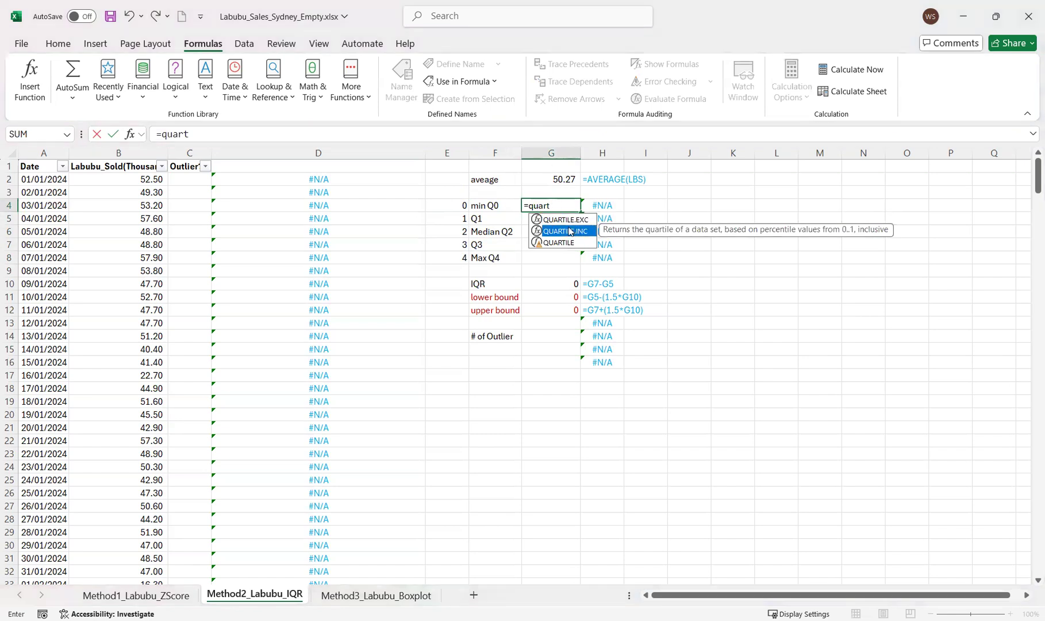
pyautogui.doubleClick(566, 231)
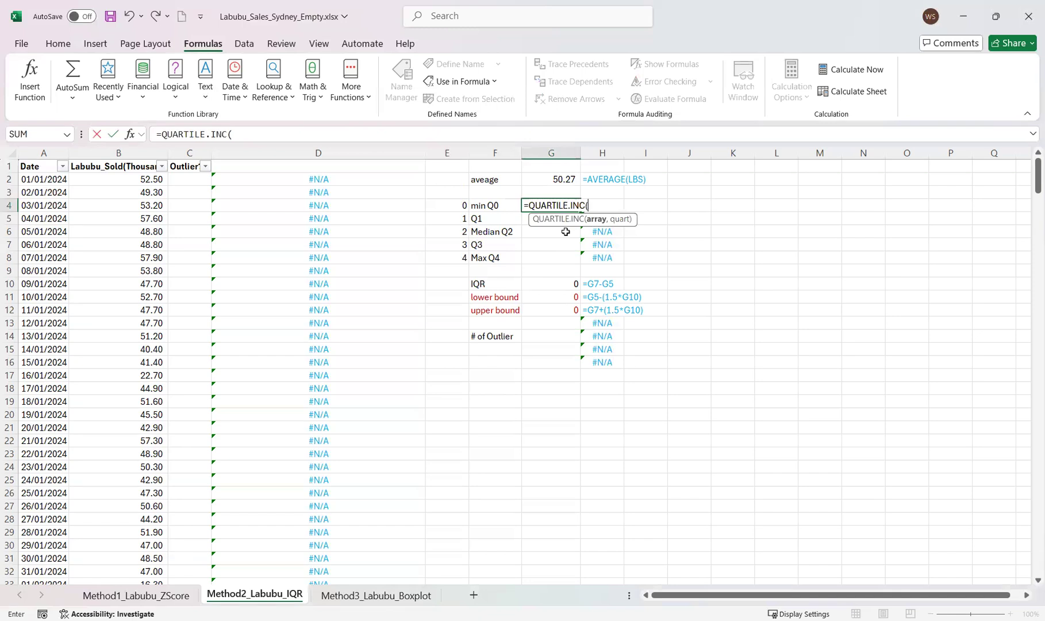
pyautogui.write('LBS')
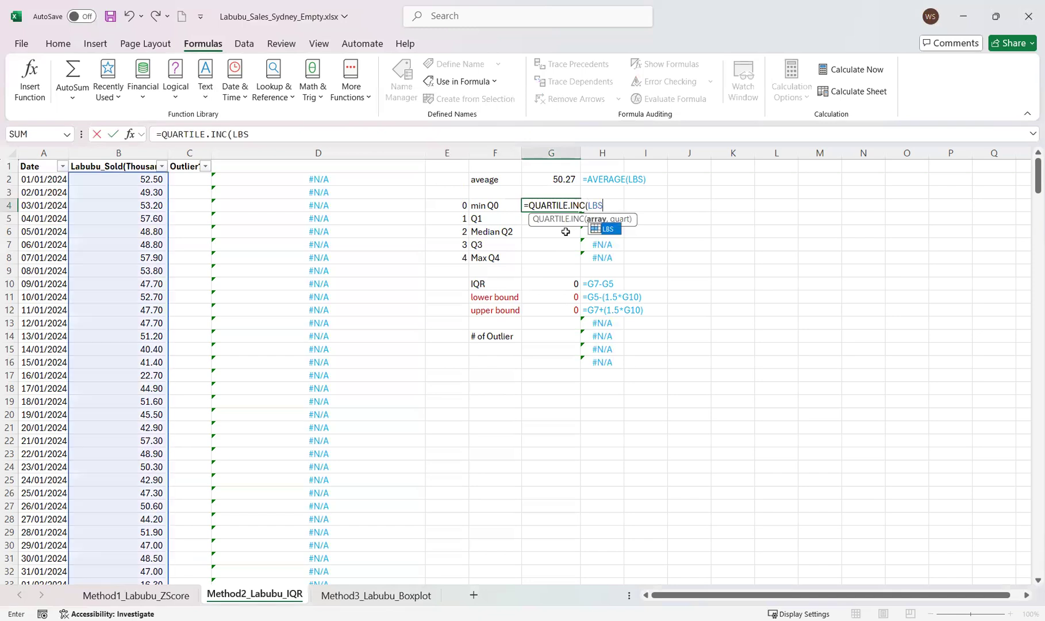
pyautogui.write(',')
pyautogui.click(459, 206)
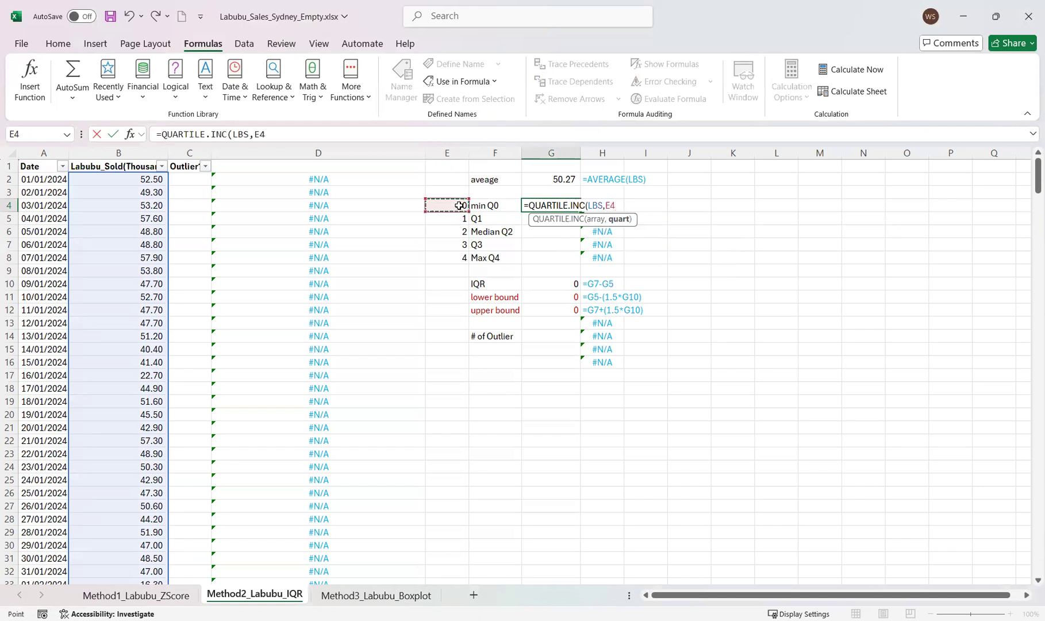
pyautogui.write(')')
pyautogui.press('Return')
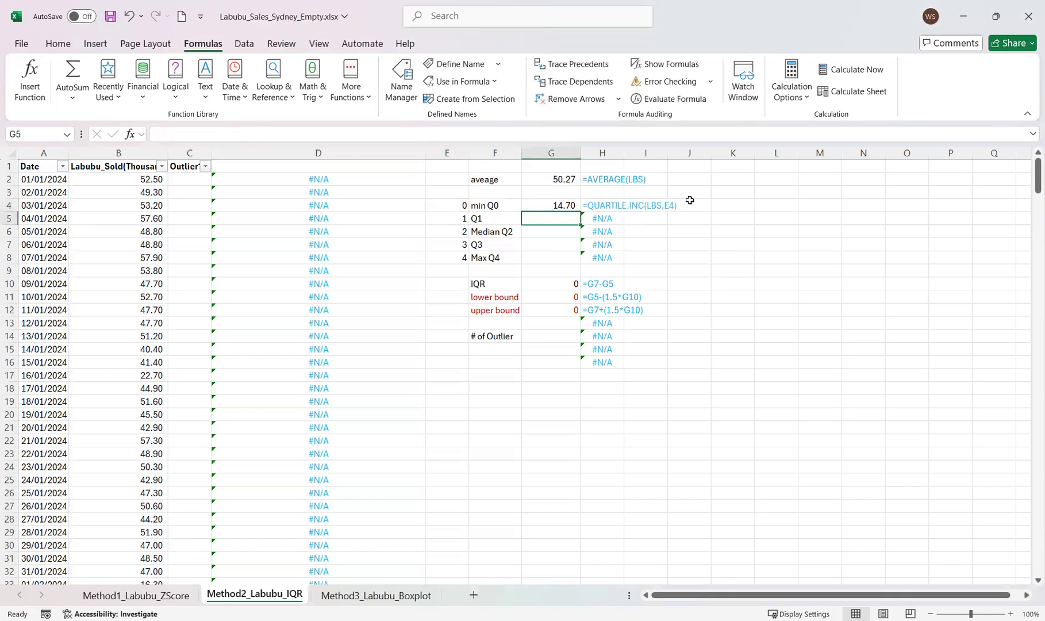
# - Fill the quartile formula from G4 down to the Max Q4 row and clear the surplus copy in G9
pyautogui.click(574, 205)
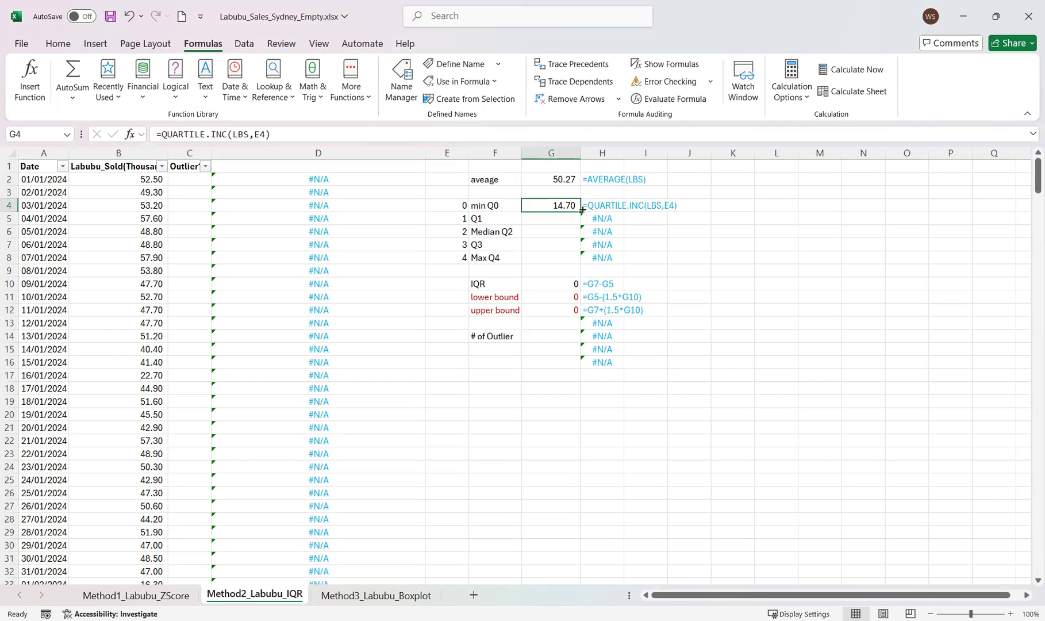
pyautogui.moveTo(582, 210); pyautogui.dragTo(574, 274)
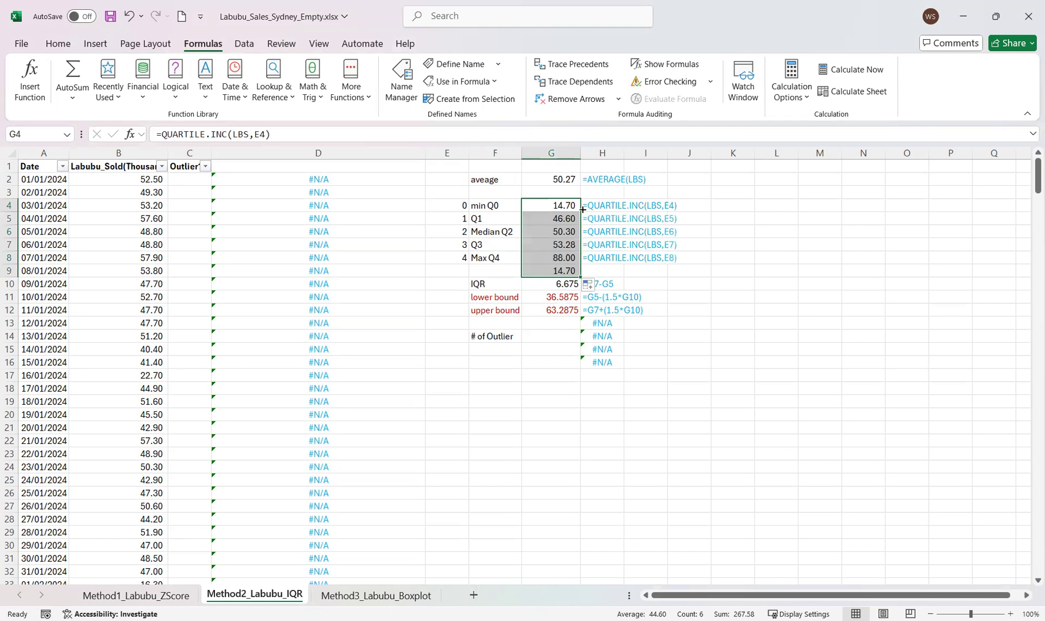
pyautogui.click(557, 269)
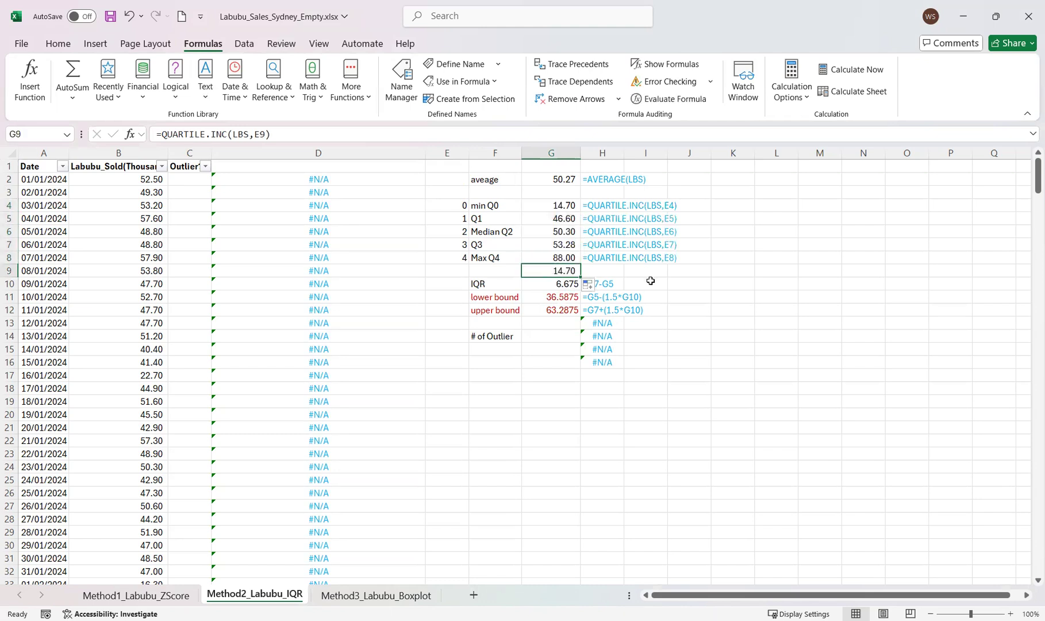
pyautogui.press('Delete')
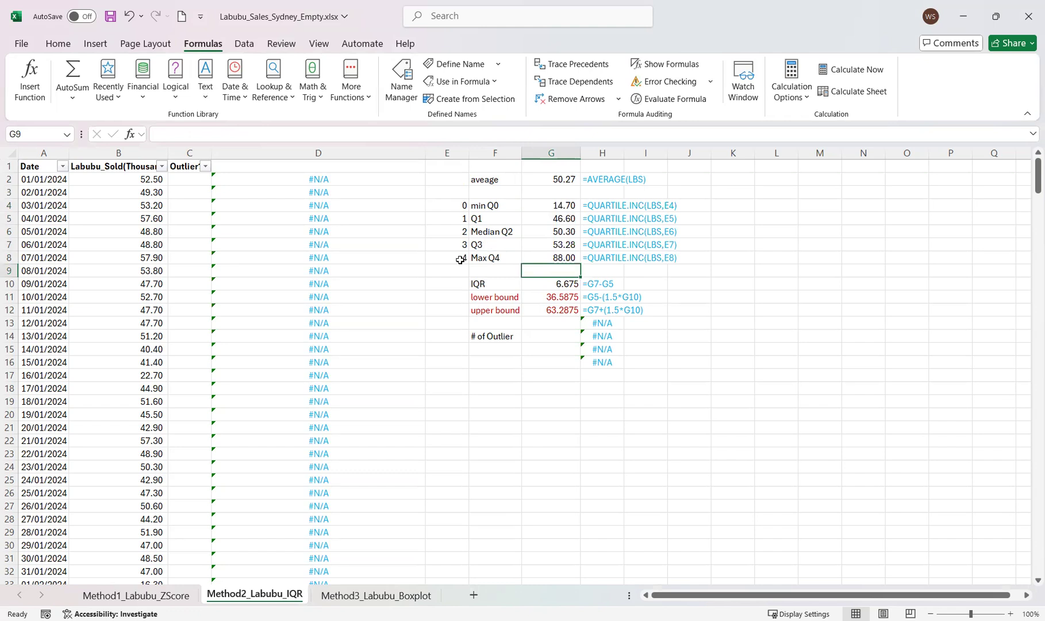
pyautogui.click(481, 246)
pyautogui.click(486, 218)
pyautogui.click(490, 245)
pyautogui.click(491, 220)
pyautogui.click(490, 245)
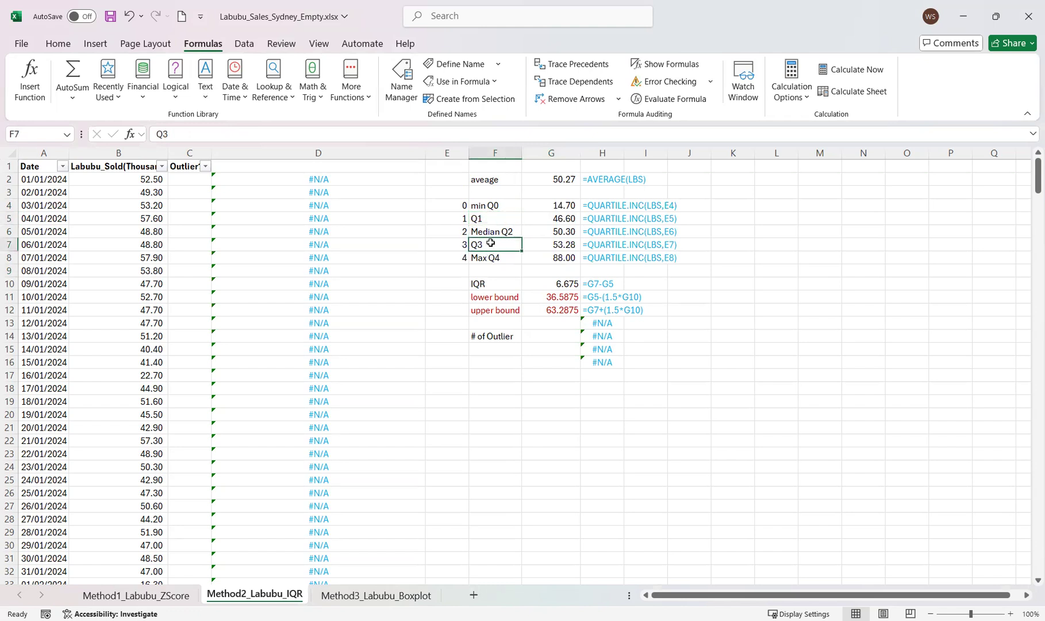
pyautogui.click(504, 285)
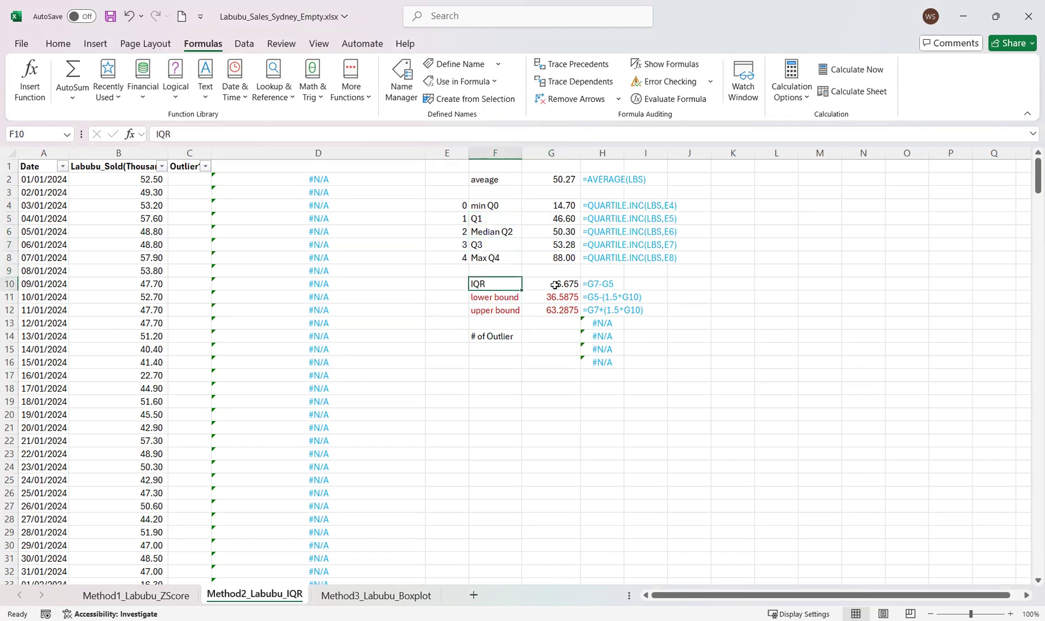
# - Calculate the IQR in G10 as Q3 minus Q1 with =G7-G5
pyautogui.click(554, 285)
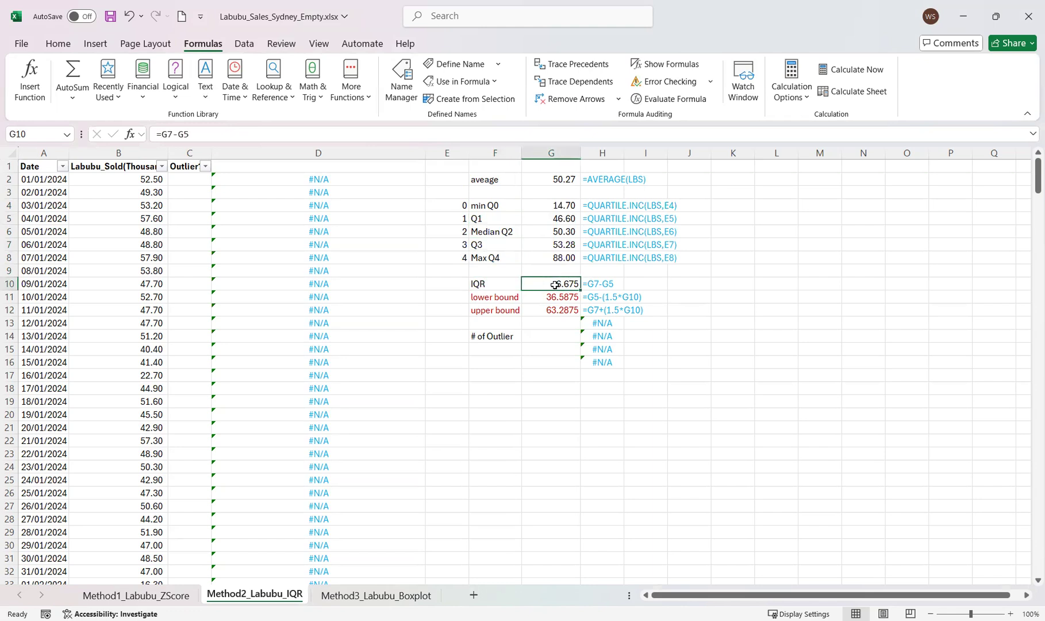
pyautogui.click(563, 243)
pyautogui.click(560, 219)
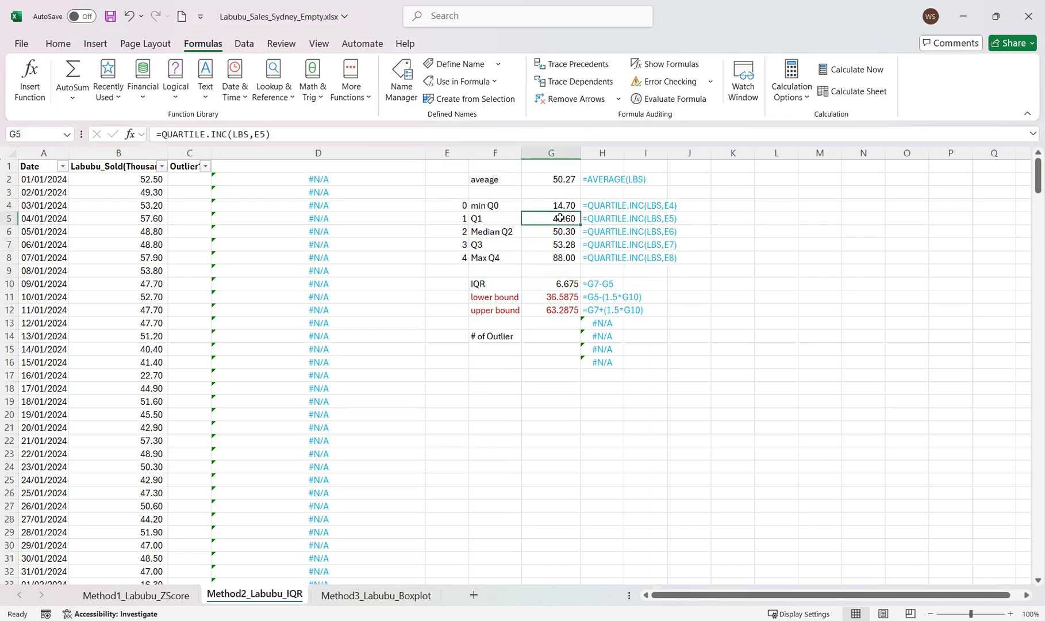
pyautogui.click(564, 284)
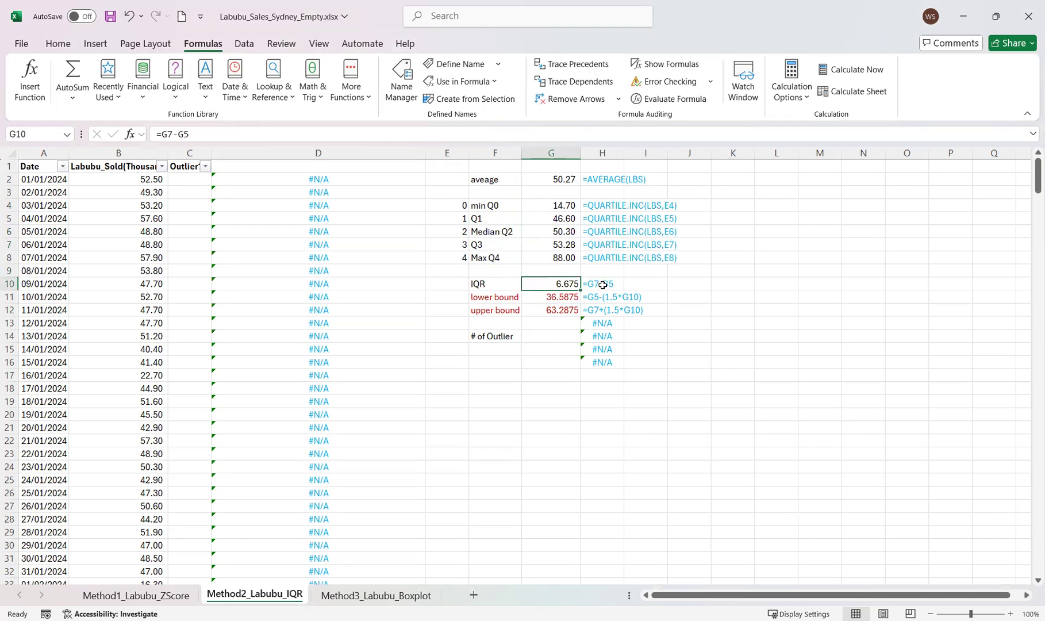
pyautogui.write('=')
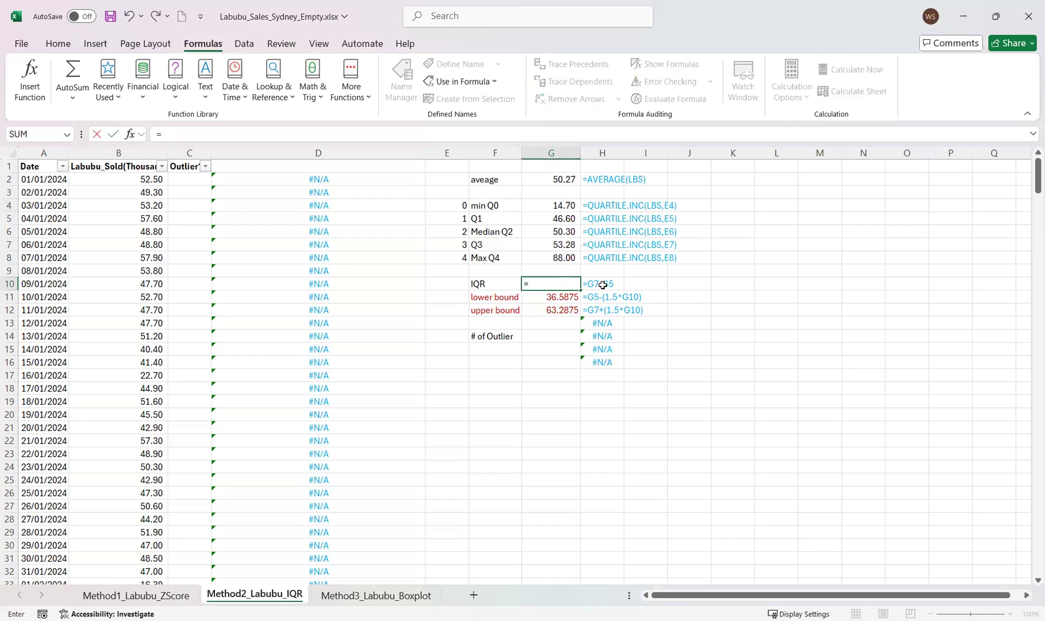
pyautogui.click(563, 243)
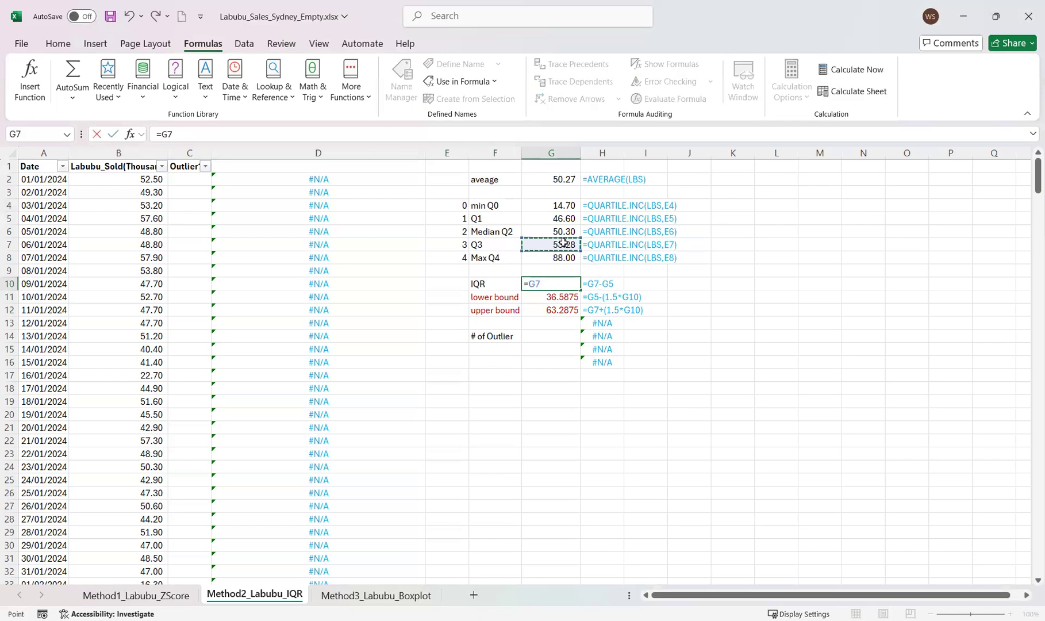
pyautogui.write('-')
pyautogui.click(552, 221)
pyautogui.press('Return')
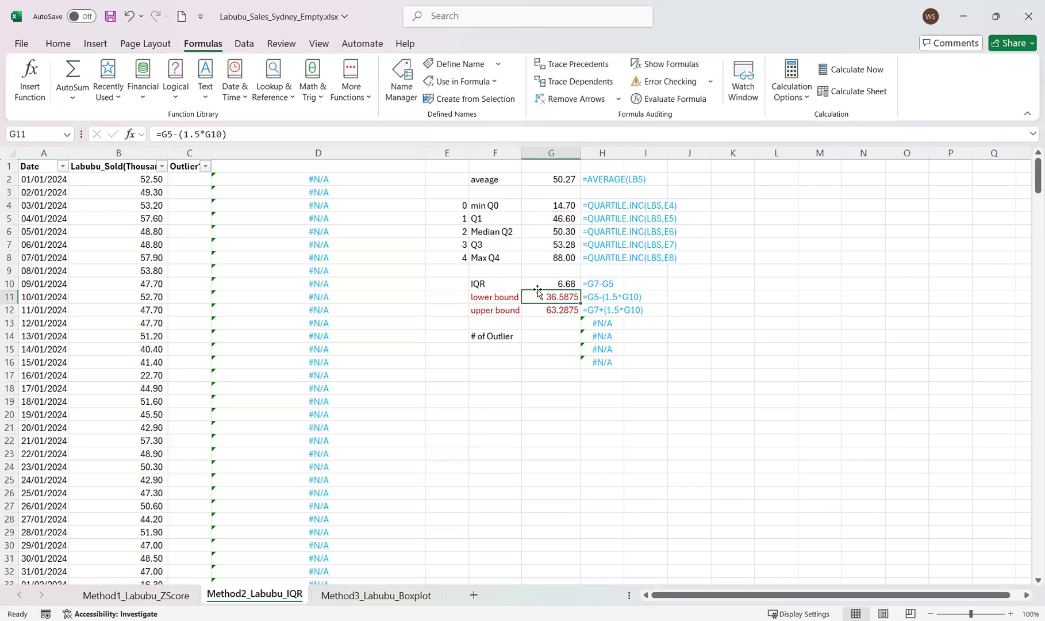
# - Calculate the lower bound in G11 with =G5-1.5*G10
pyautogui.click(509, 300)
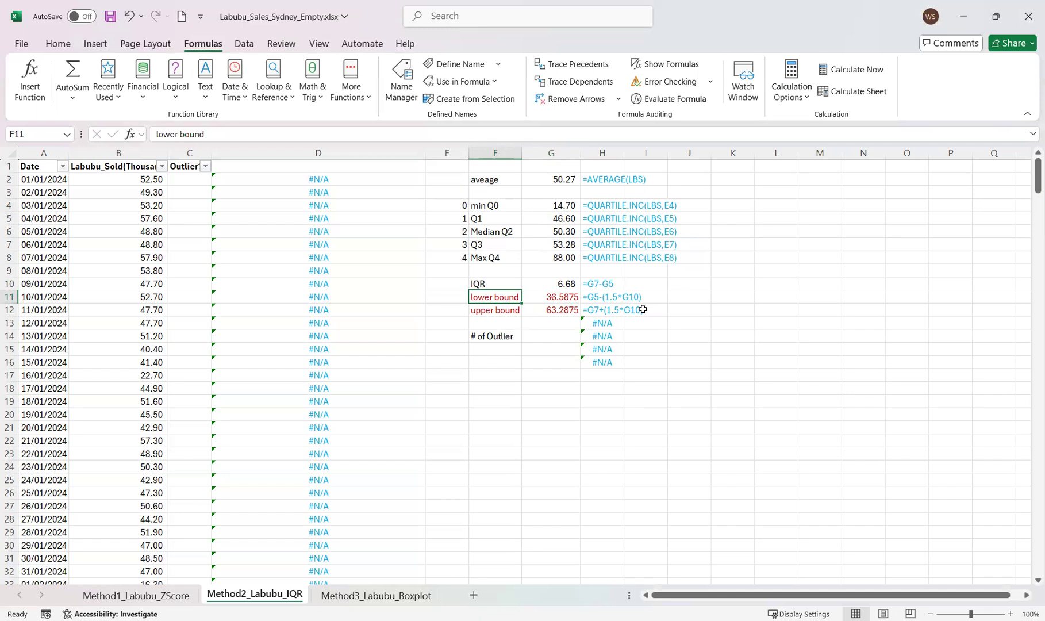
pyautogui.click(562, 296)
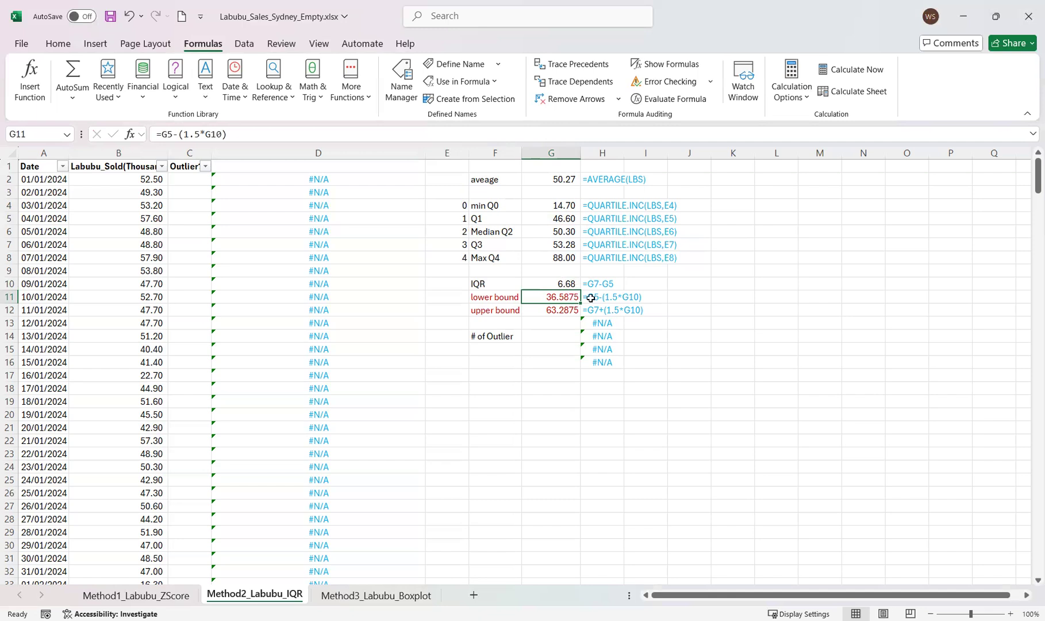
pyautogui.write('=')
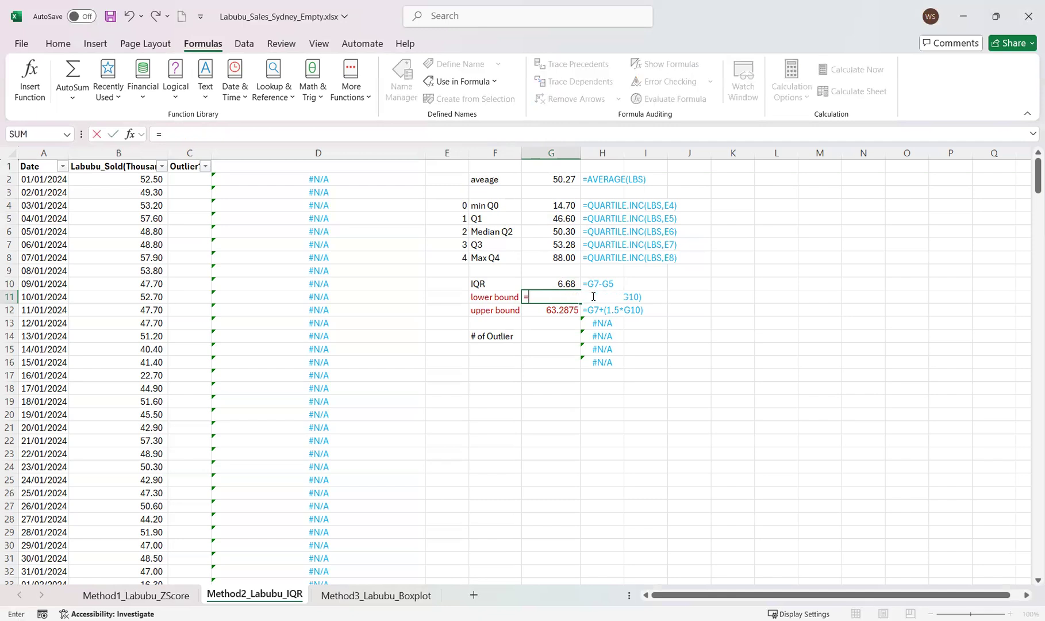
pyautogui.click(565, 217)
pyautogui.write('-')
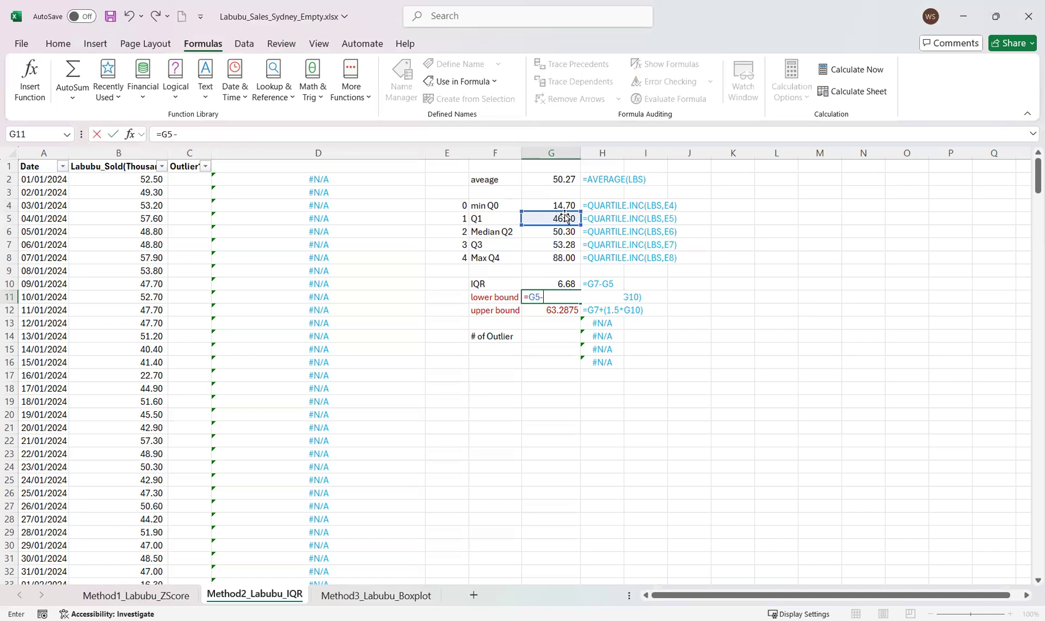
pyautogui.write('1.5*')
pyautogui.click(557, 282)
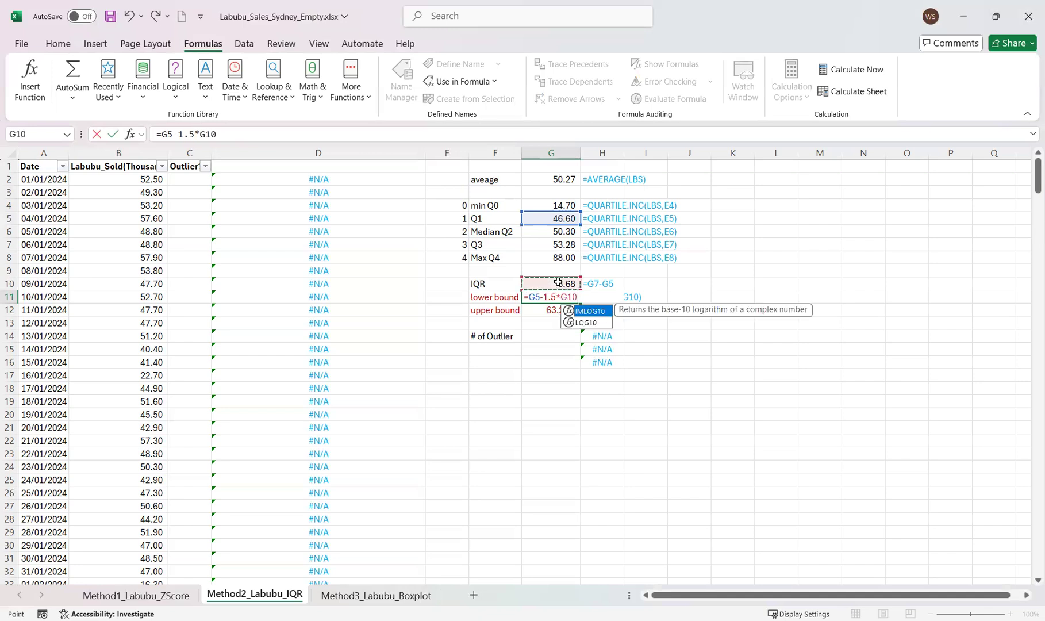
pyautogui.press('Return')
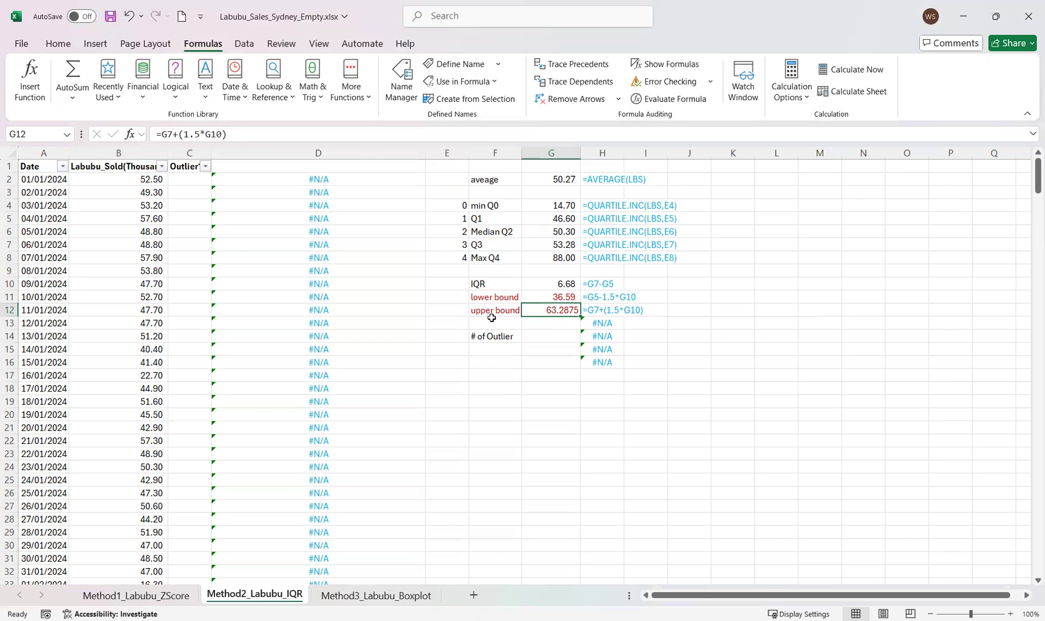
# - Calculate the upper bound in G12 with =G7+(1.5*G10)
pyautogui.write('=')
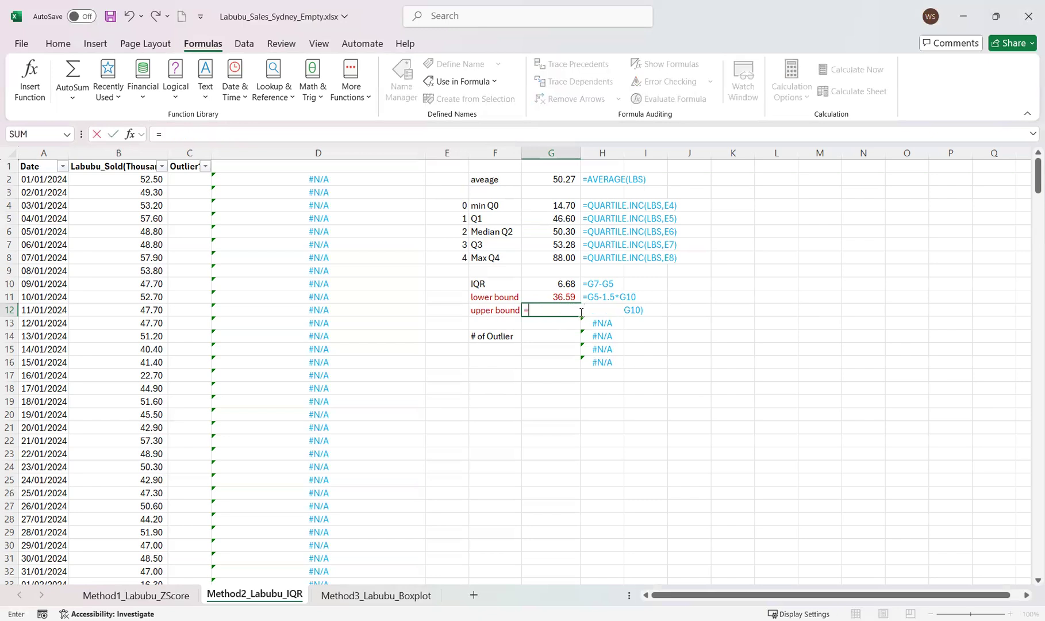
pyautogui.click(568, 246)
pyautogui.write('+')
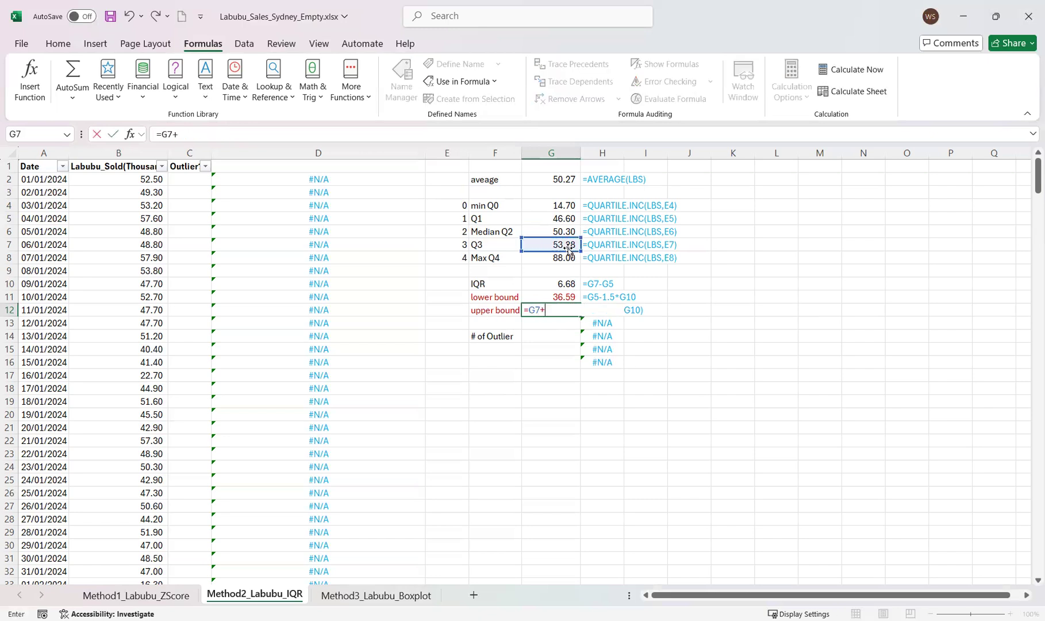
pyautogui.write('(1.5*')
pyautogui.click(563, 282)
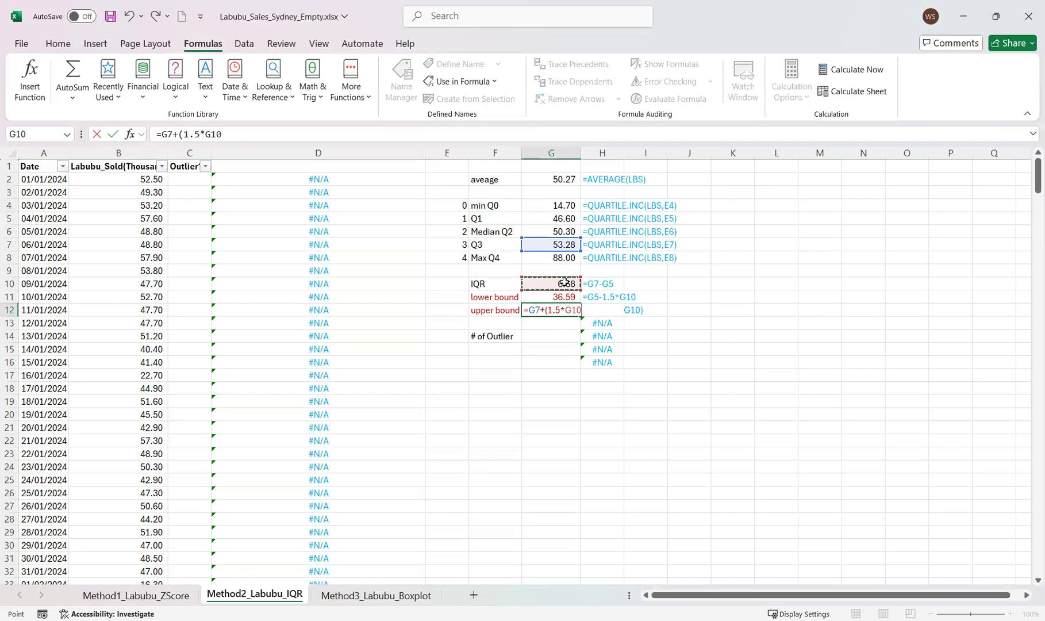
pyautogui.write(')')
pyautogui.press('Return')
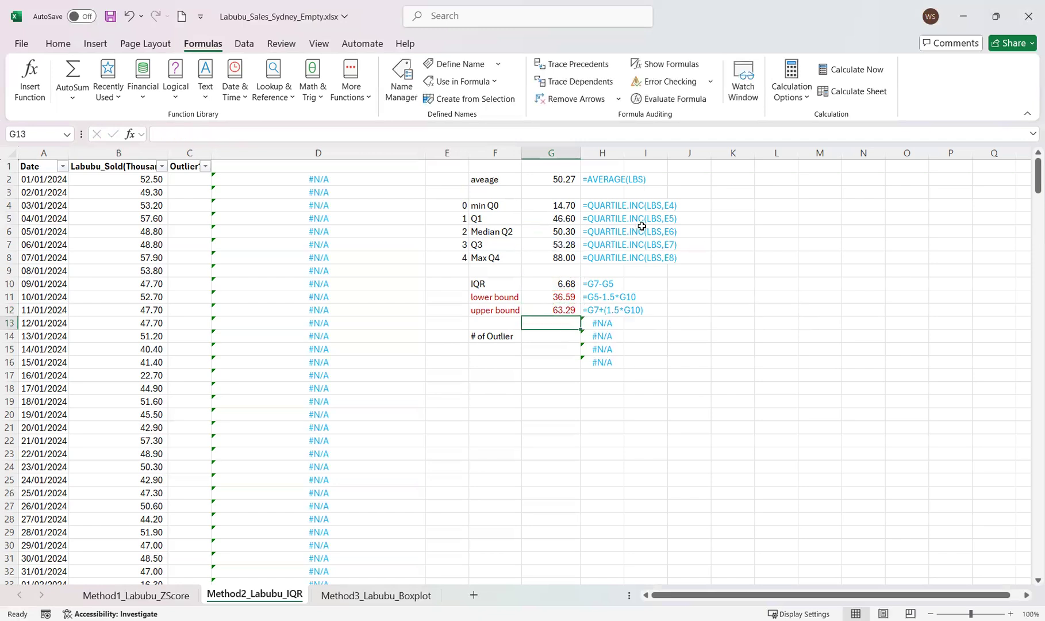
pyautogui.click(566, 295)
pyautogui.click(566, 309)
pyautogui.click(563, 296)
pyautogui.click(563, 308)
pyautogui.click(563, 299)
pyautogui.click(563, 309)
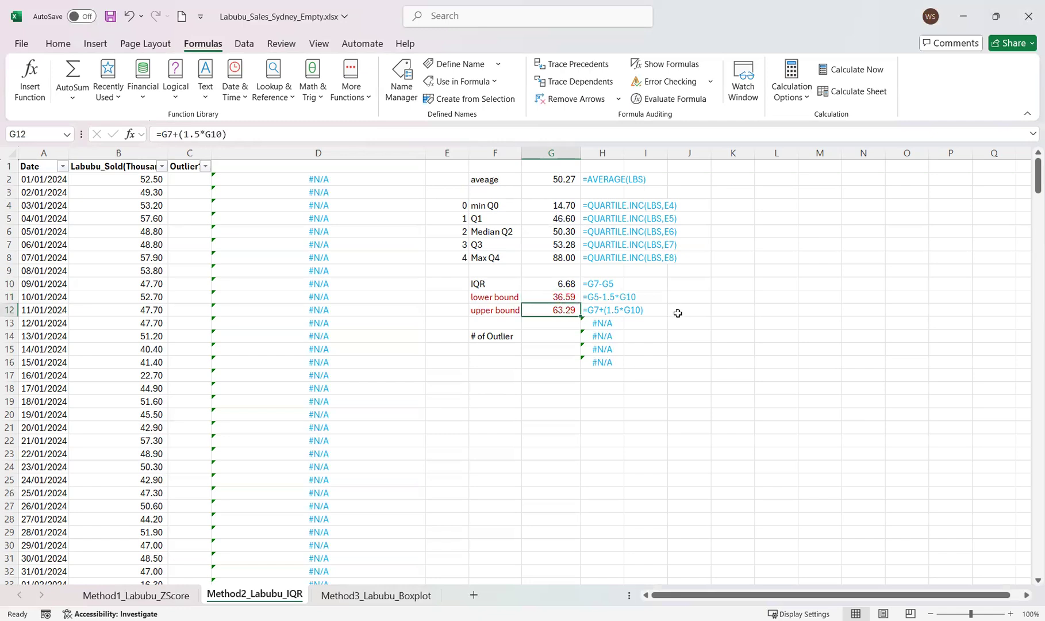
# - Enter a second "# of Outlier" label in F15, directly below the existing one
pyautogui.click(542, 334)
pyautogui.click(490, 348)
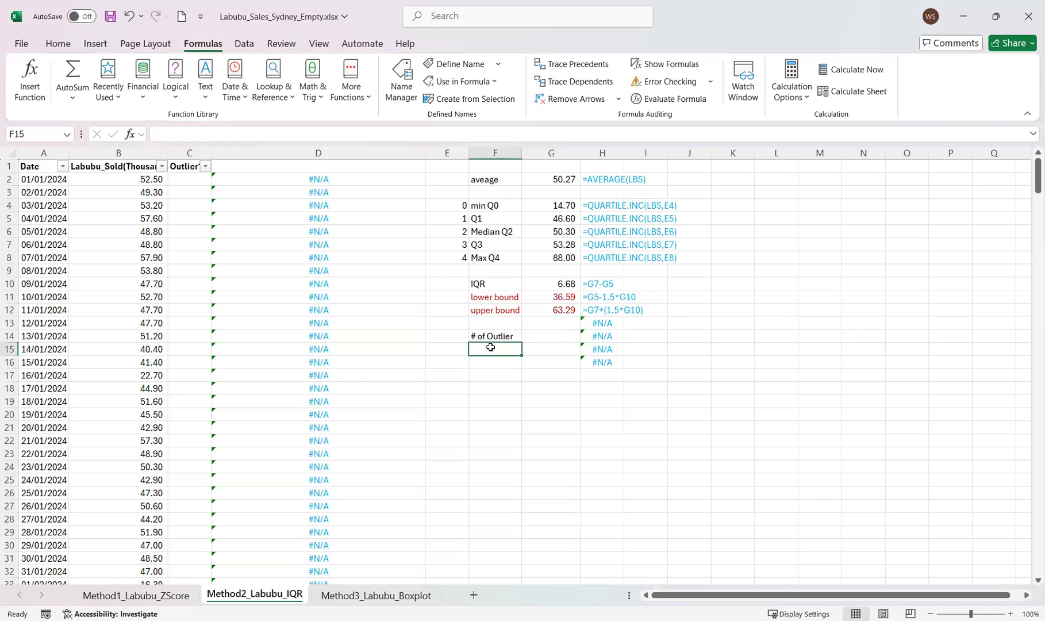
pyautogui.write('#')
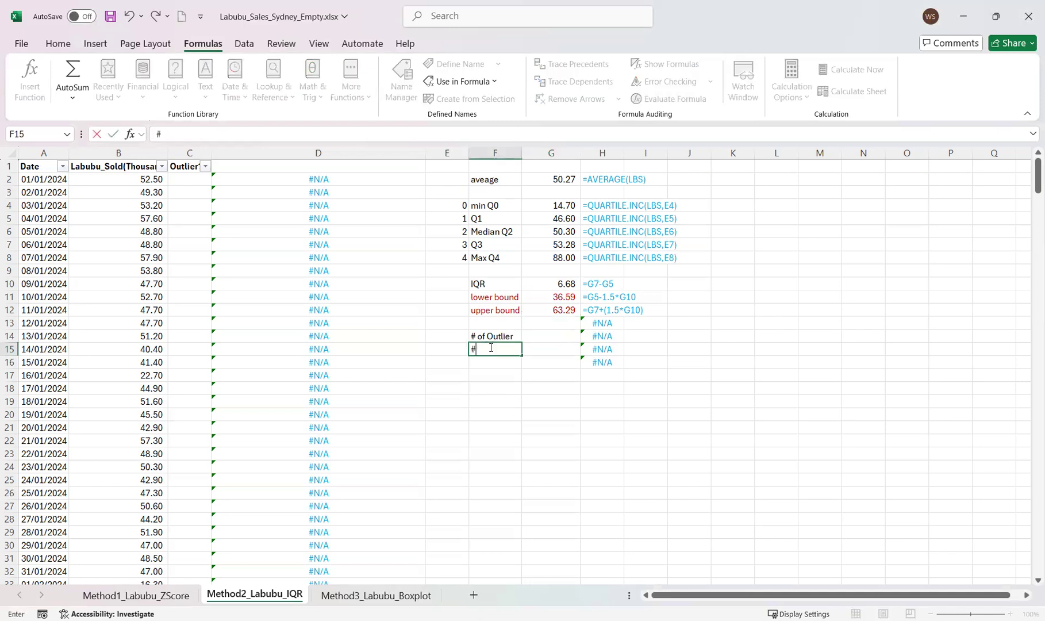
pyautogui.write(' of Outr')
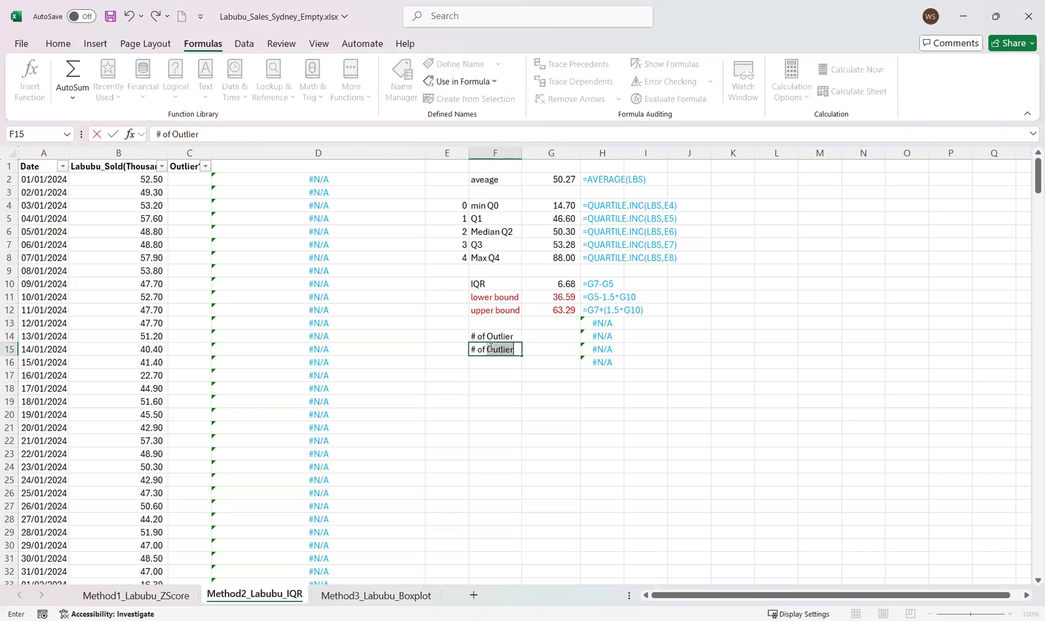
pyautogui.press('BackSpace')
pyautogui.press('BackSpace')
pyautogui.press('BackSpace')
pyautogui.write('utlier')
pyautogui.press('Return')
# - Extend the F14 label to "# of Outlier below lower bound" and autofit the width of column F
pyautogui.click(490, 348)
pyautogui.press('Up')
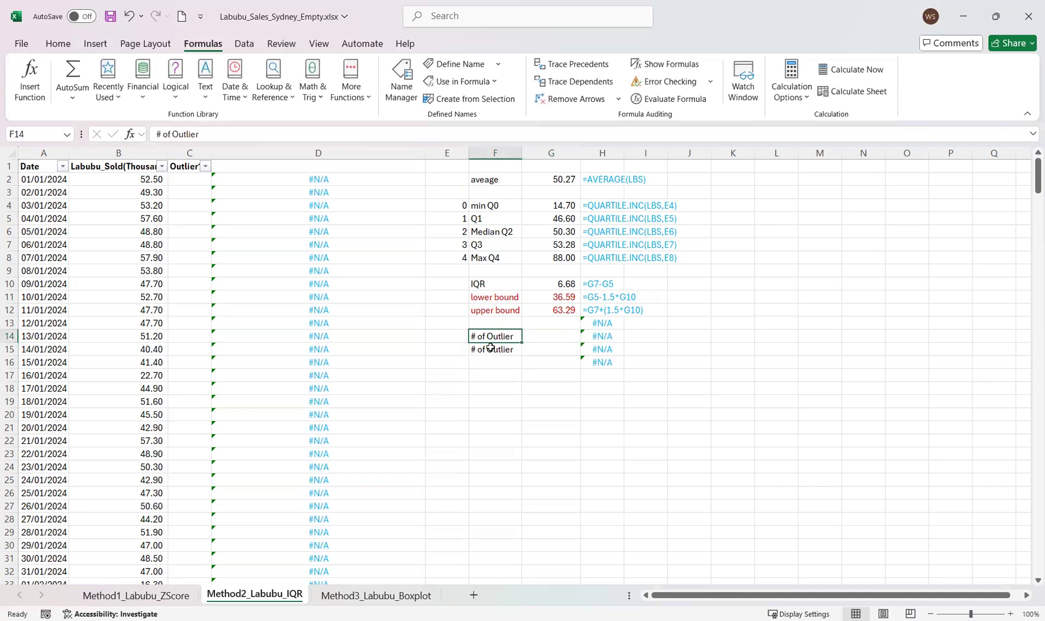
pyautogui.press('F2')
pyautogui.write('below Lo')
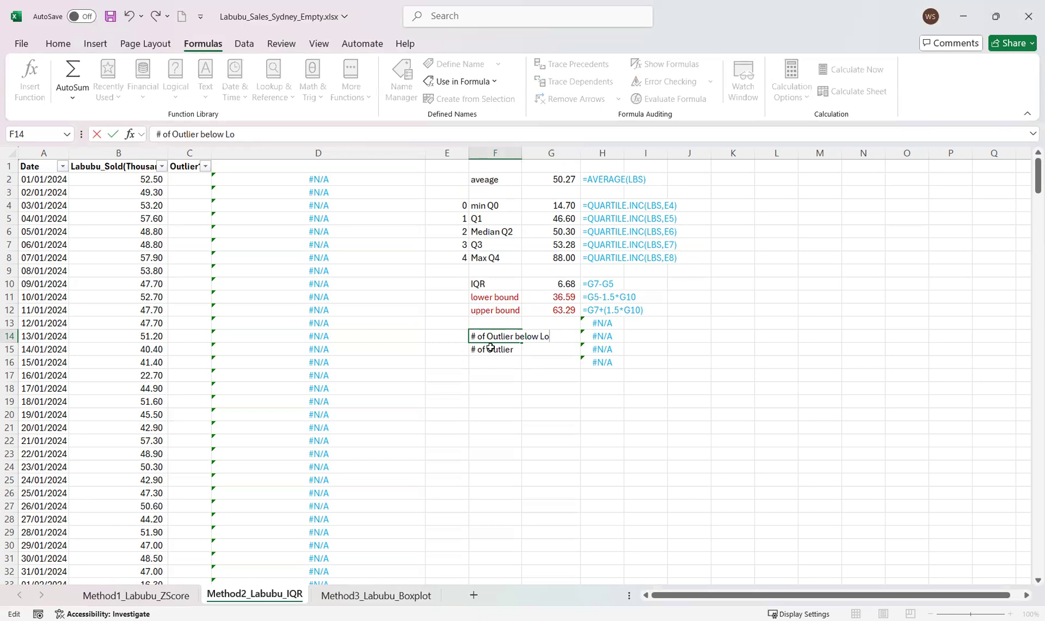
pyautogui.press('BackSpace')
pyautogui.press('BackSpace')
pyautogui.write('lower bound')
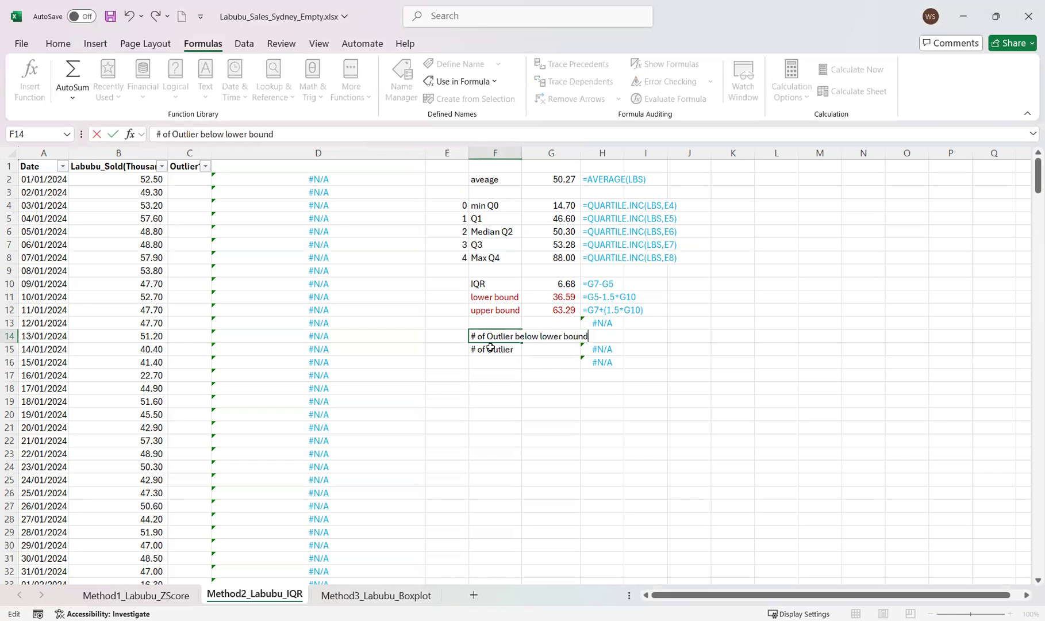
pyautogui.press('Return')
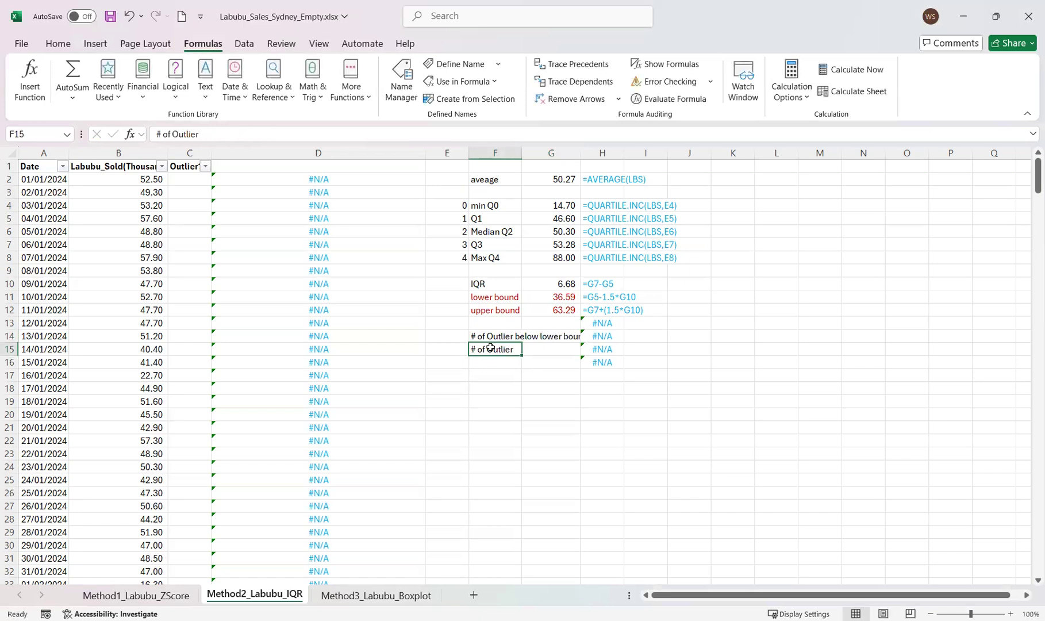
pyautogui.doubleClick(521, 152)
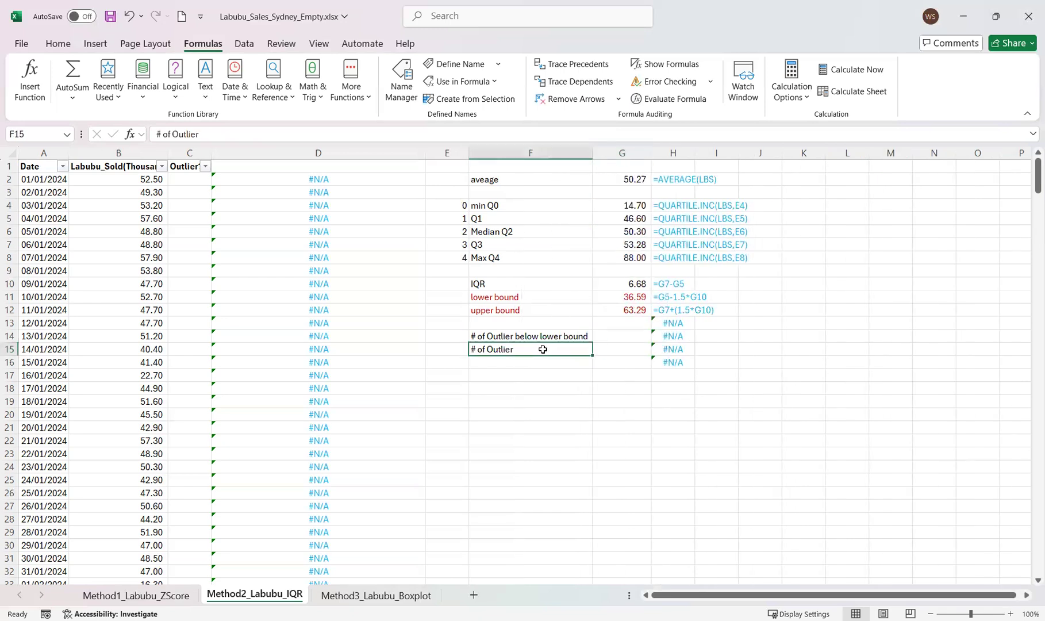
# - Extend the F15 label to "# of Outlier above upper bound"
pyautogui.click(624, 335)
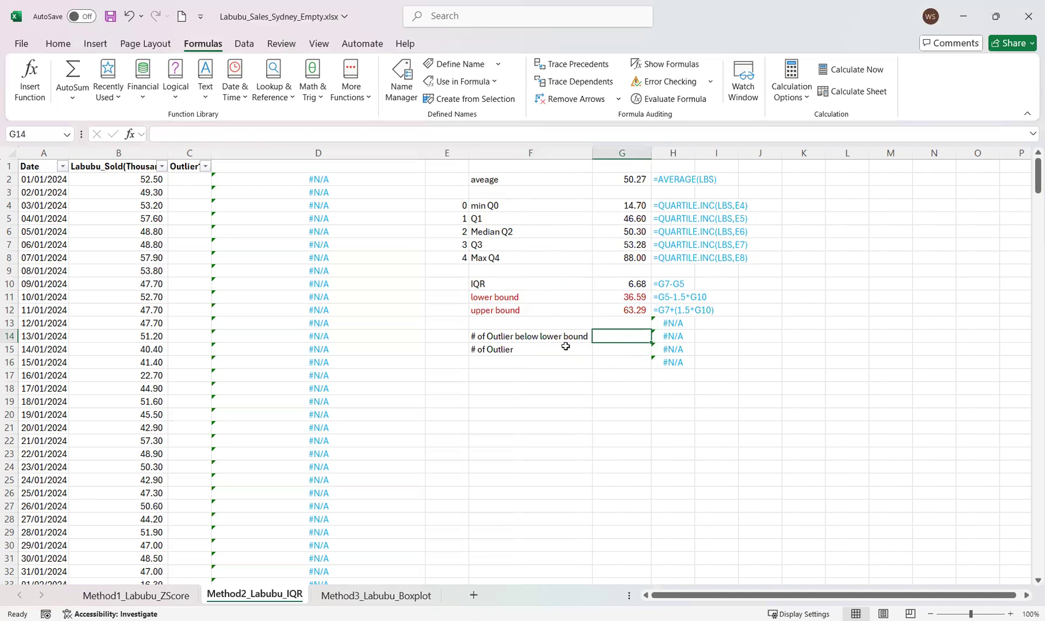
pyautogui.click(543, 346)
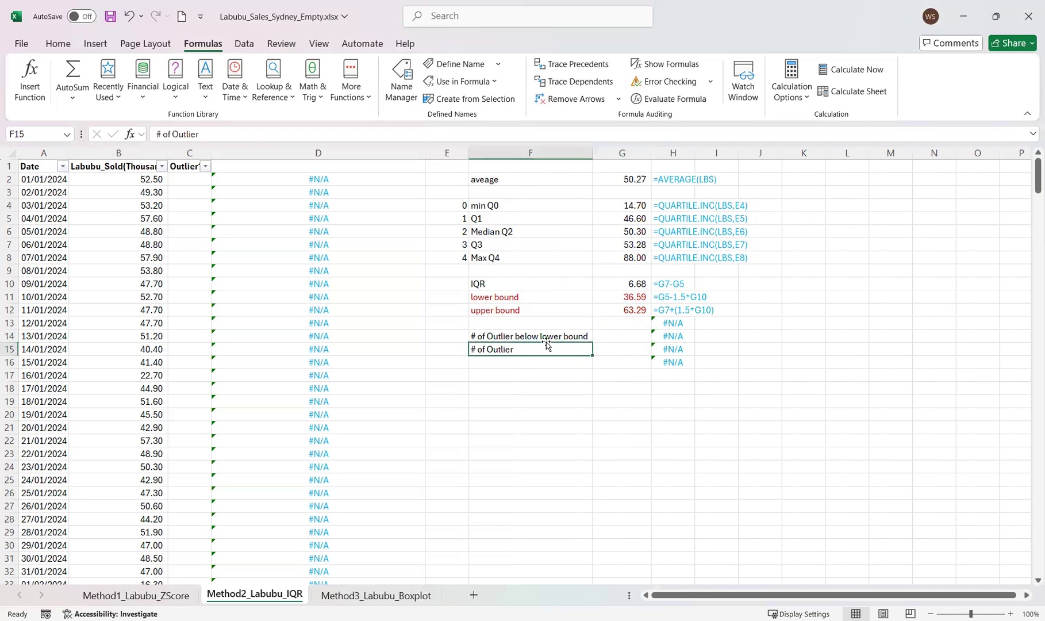
pyautogui.doubleClick(550, 348)
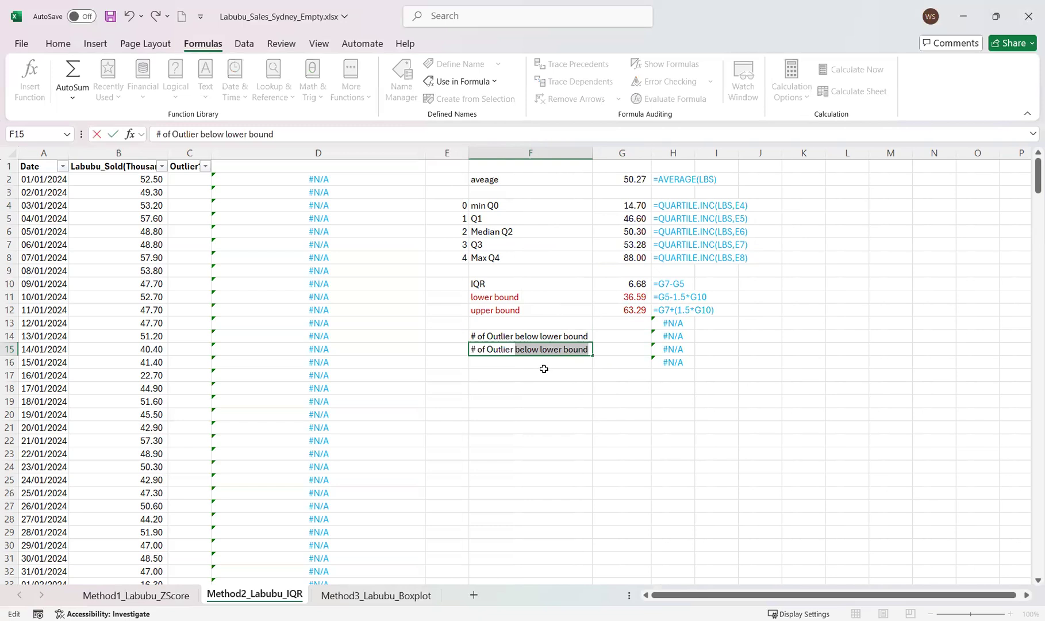
pyautogui.write('above ui')
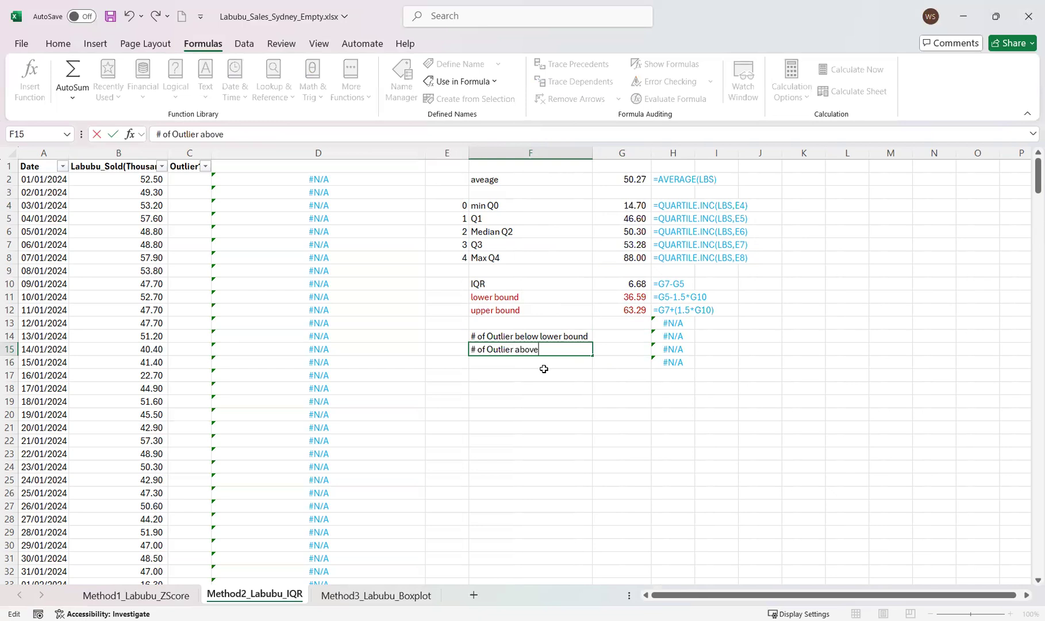
pyautogui.press('BackSpace')
pyautogui.write('pper bound')
pyautogui.press('Return')
# - Count the sales values below the lower bound in G14 with =COUNTIF(LBS,"<"&G11)
pyautogui.press('Up')
pyautogui.press('Up')
pyautogui.press('Right')
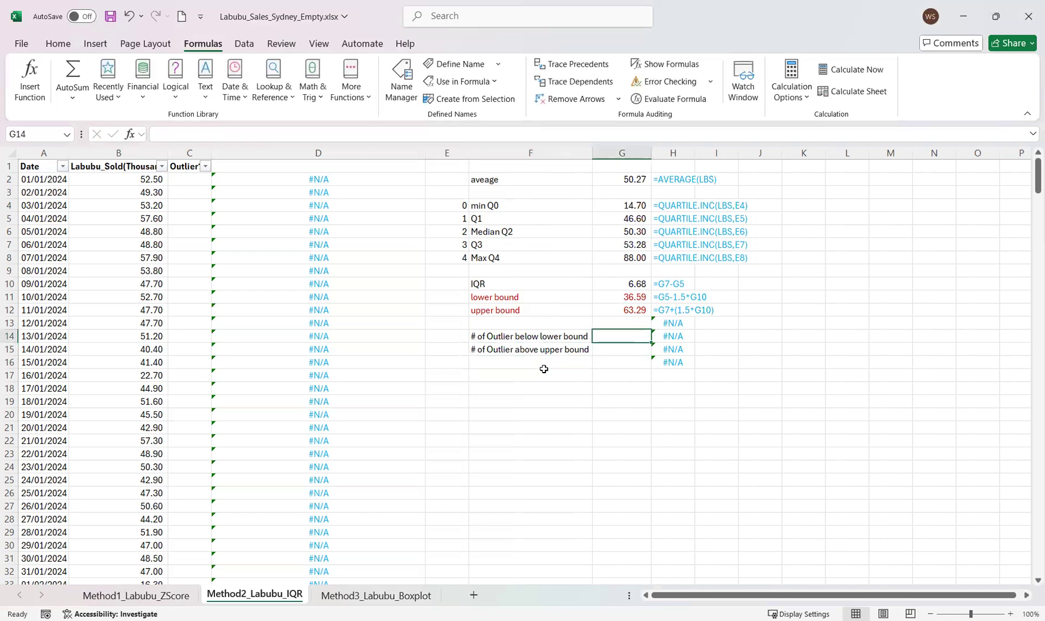
pyautogui.write('=')
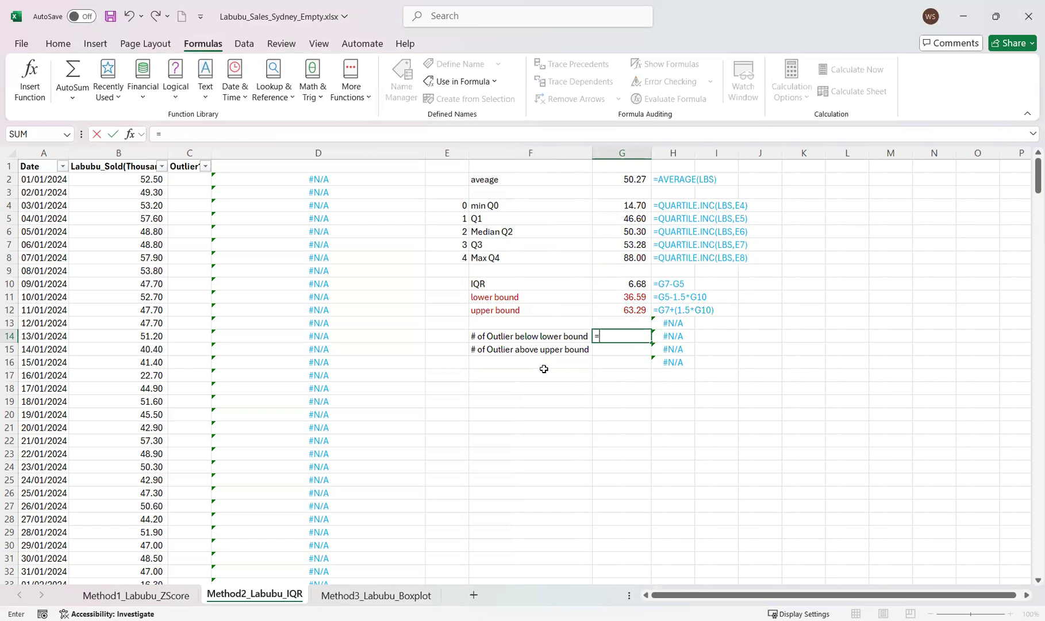
pyautogui.write('countif')
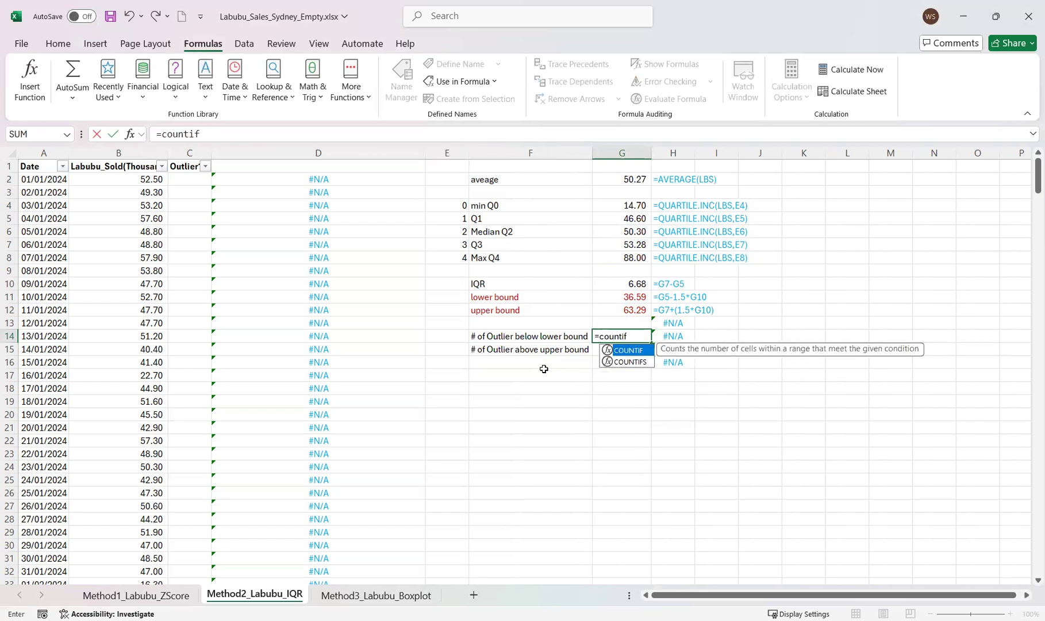
pyautogui.write('(')
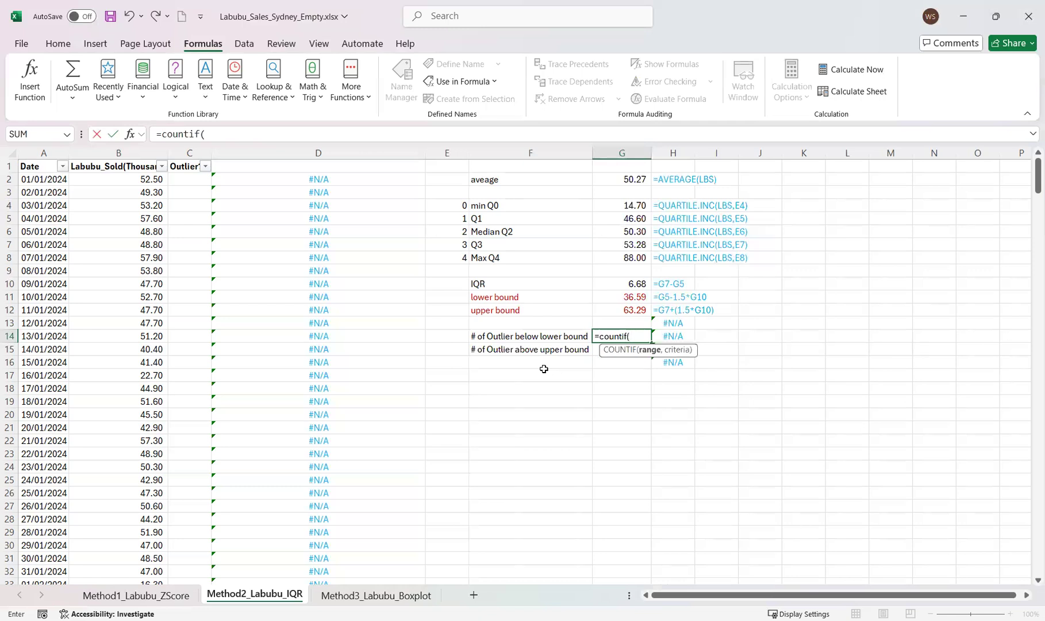
pyautogui.write('LBS')
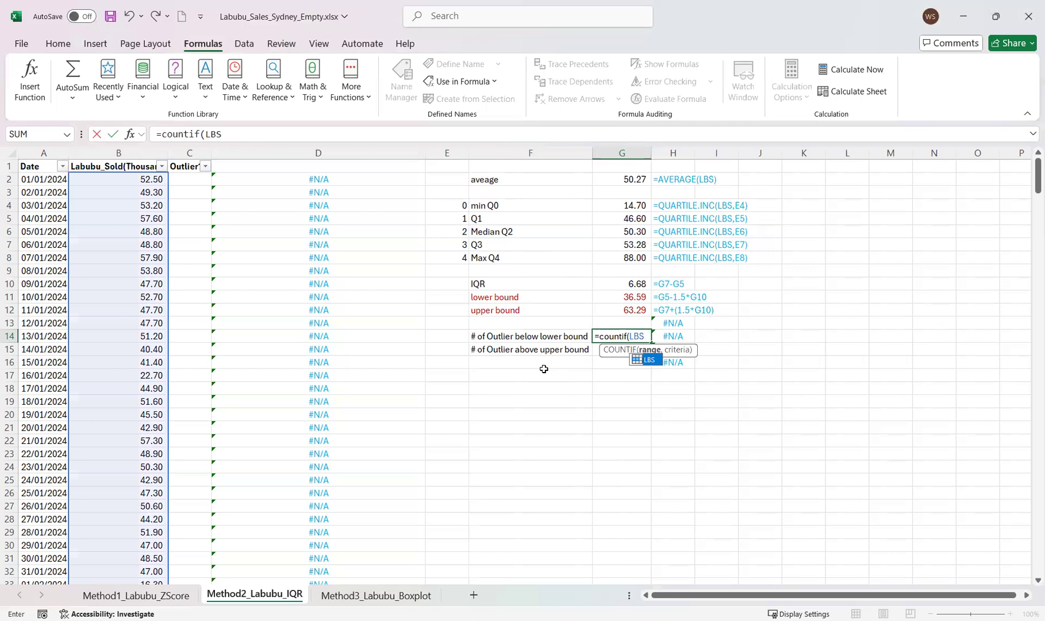
pyautogui.write(',')
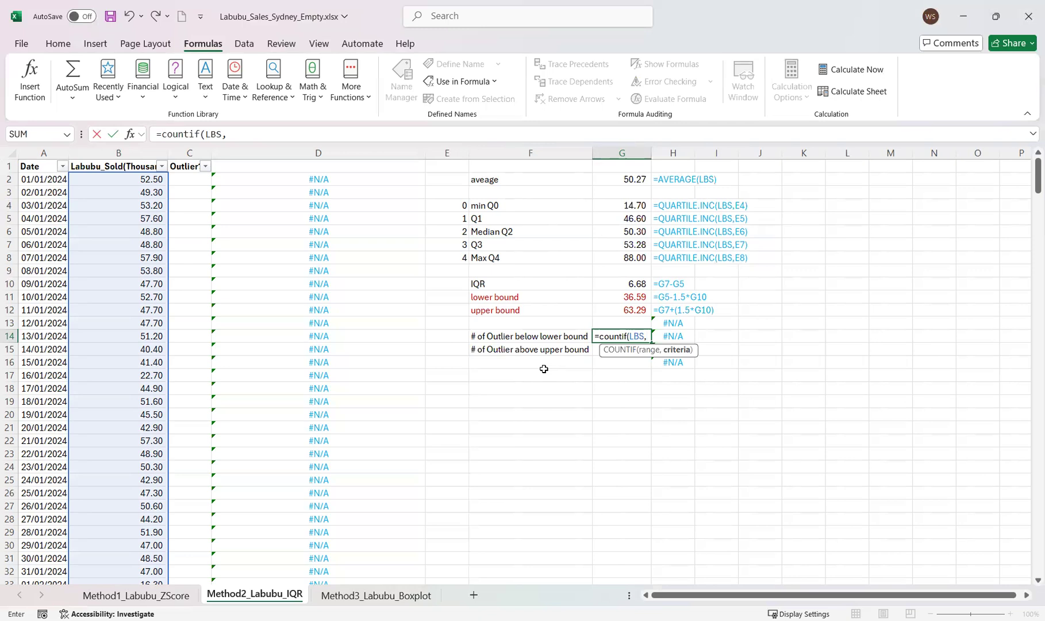
pyautogui.write('"<"')
pyautogui.write('&')
pyautogui.click(614, 300)
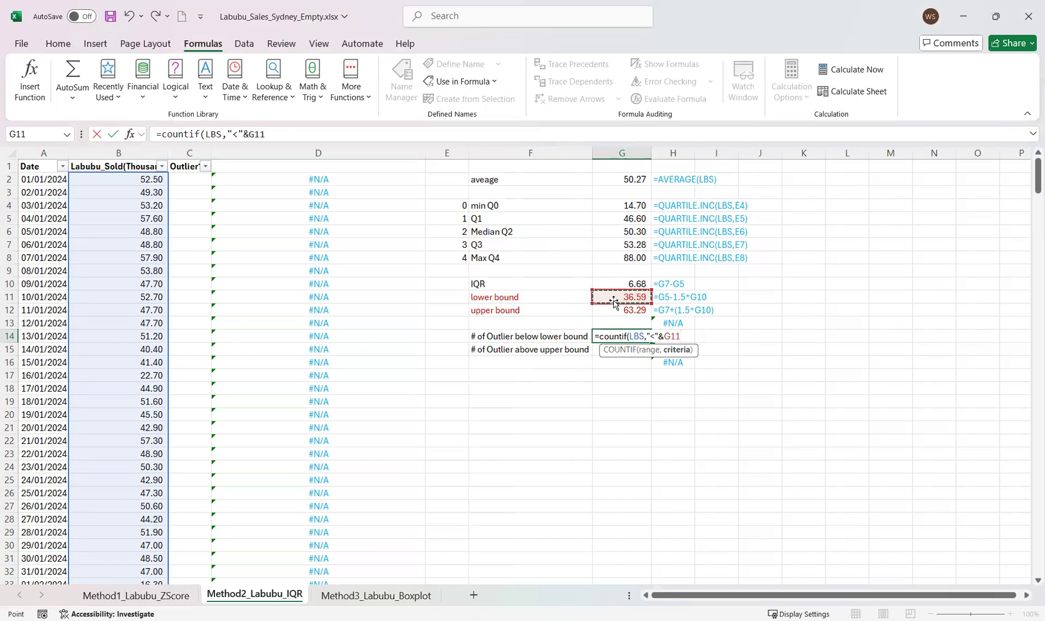
pyautogui.write(')')
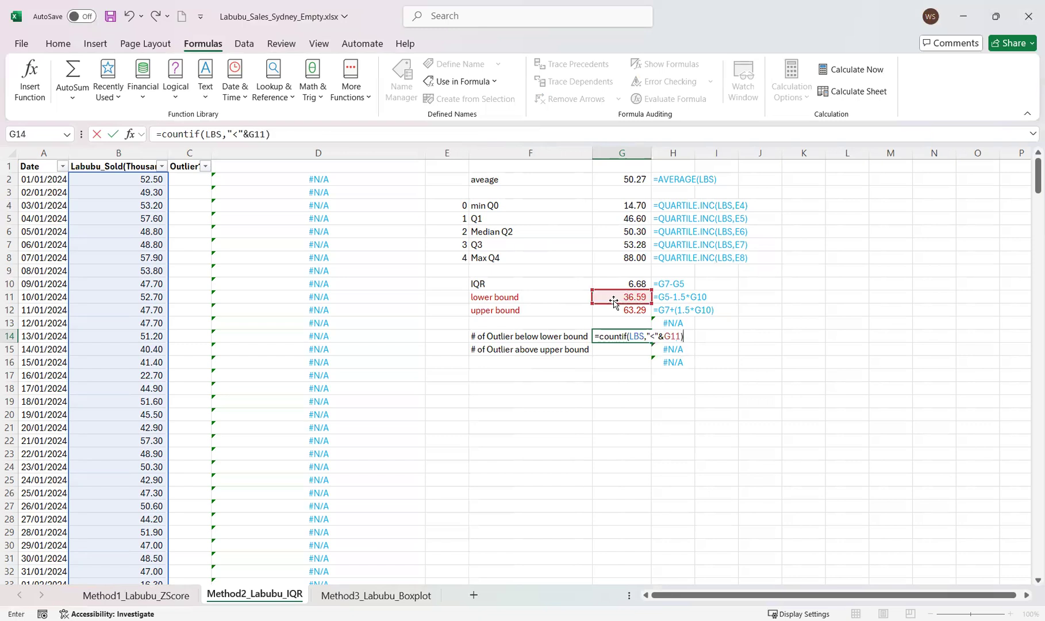
pyautogui.press('Return')
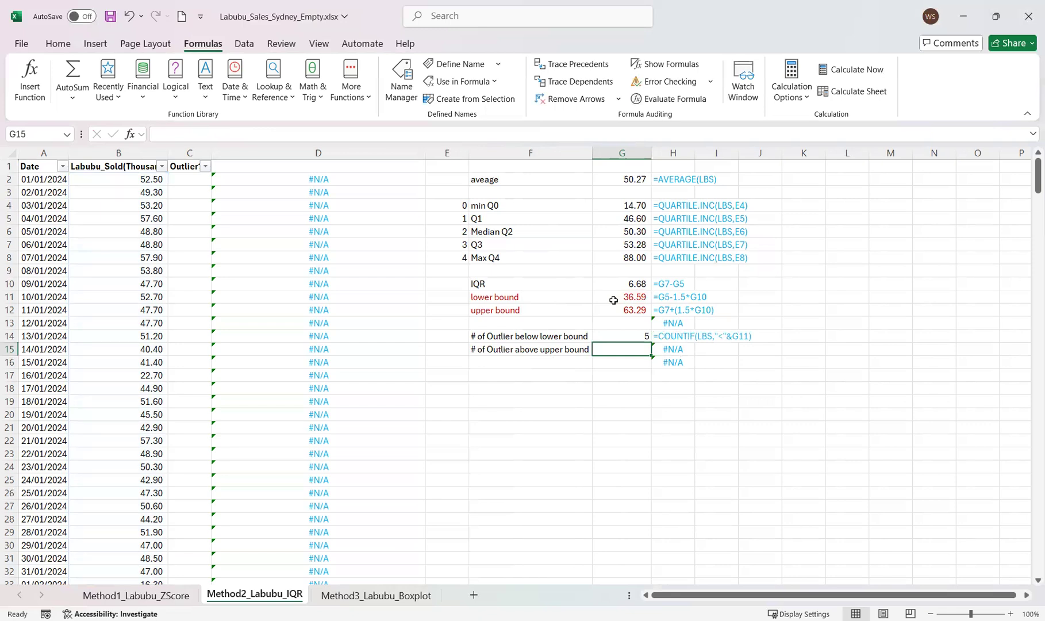
# - Count the sales values above the upper bound in G15 with =COUNTIF(LBS,">"&G12)
pyautogui.write('=')
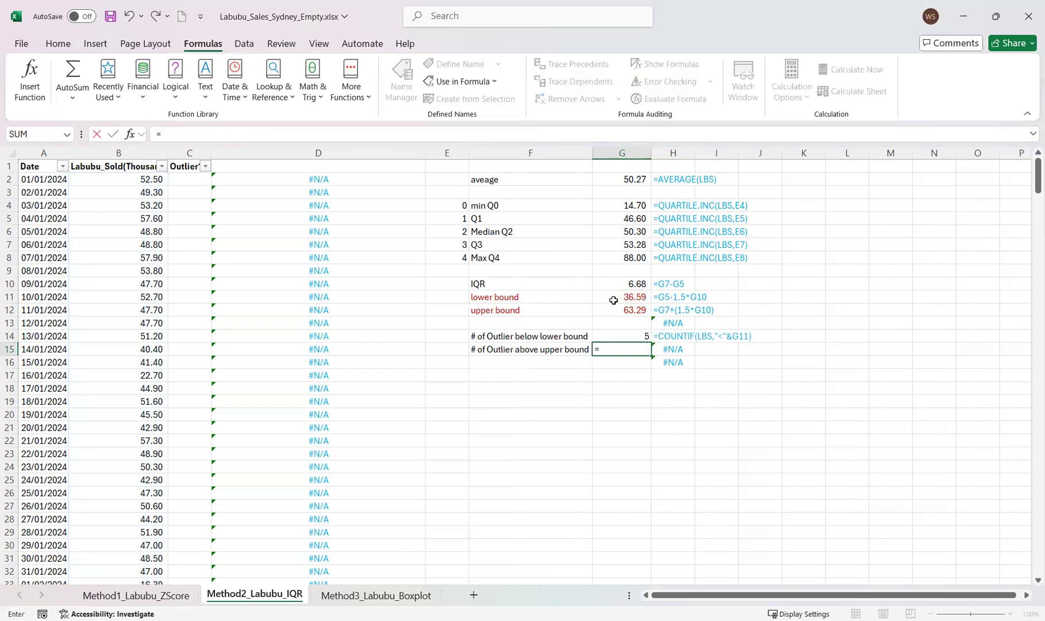
pyautogui.write('countif(')
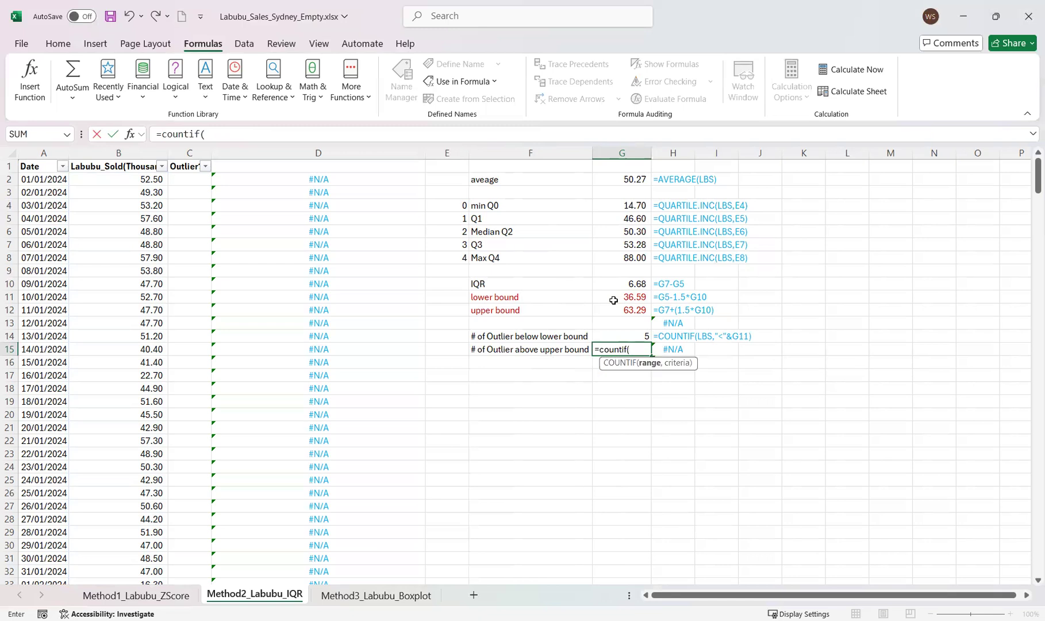
pyautogui.write('LBS')
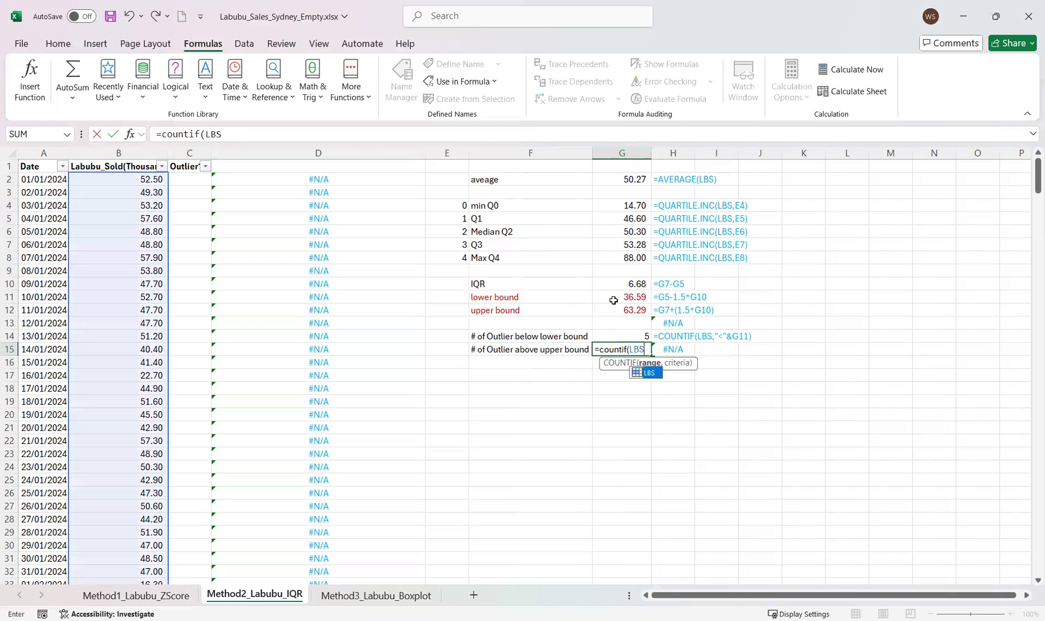
pyautogui.write(',">"')
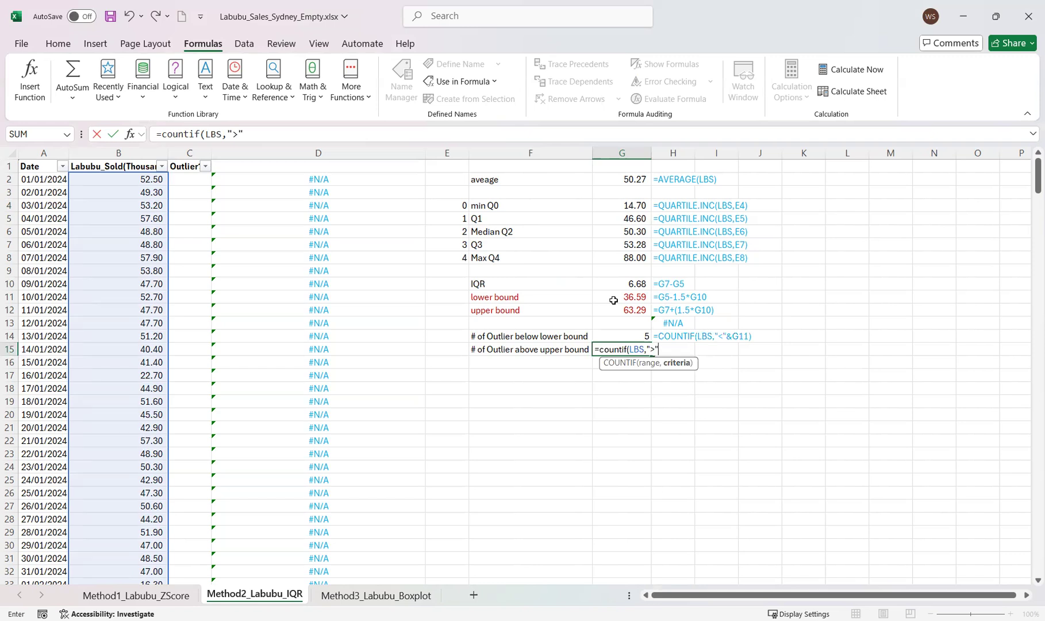
pyautogui.write('&')
pyautogui.click(628, 310)
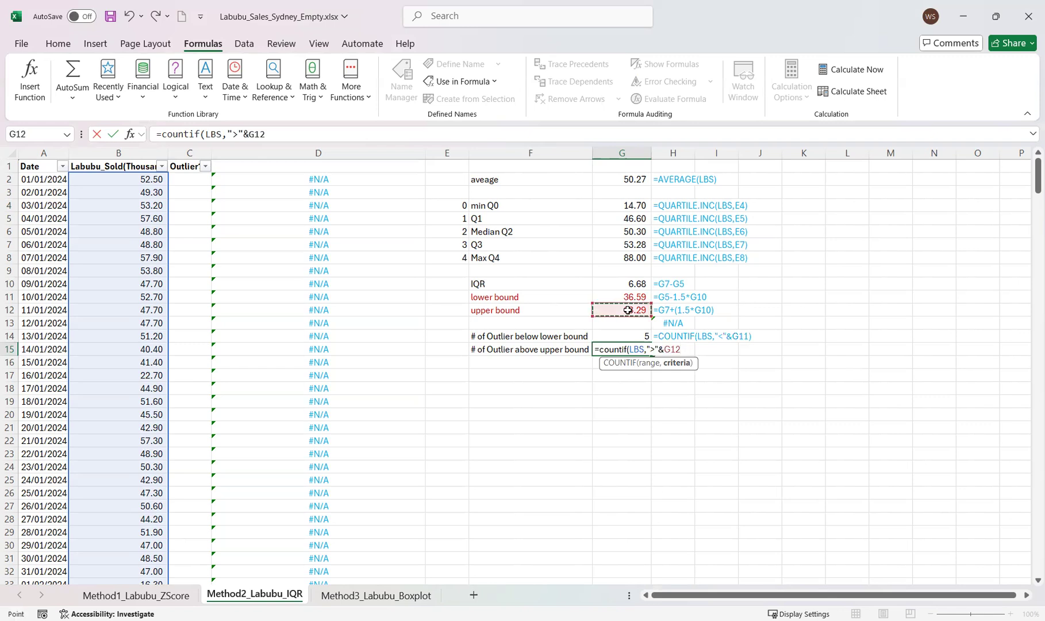
pyautogui.write(')')
pyautogui.press('Return')
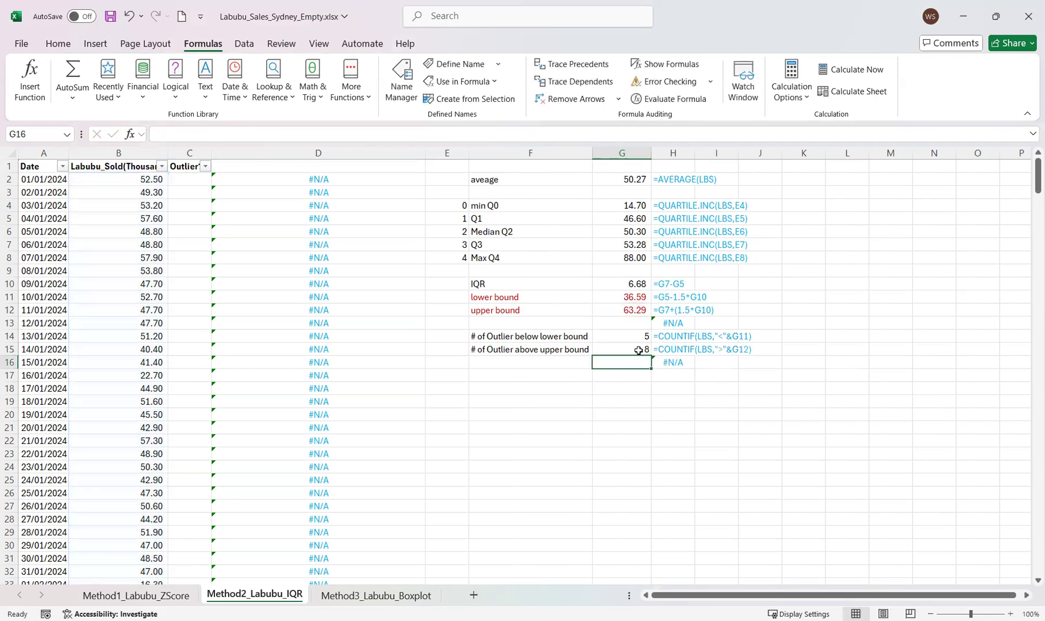
# - Enter the label "Total # of Outliers" in F16, below the two outlier count labels
pyautogui.click(538, 362)
pyautogui.write('Total')
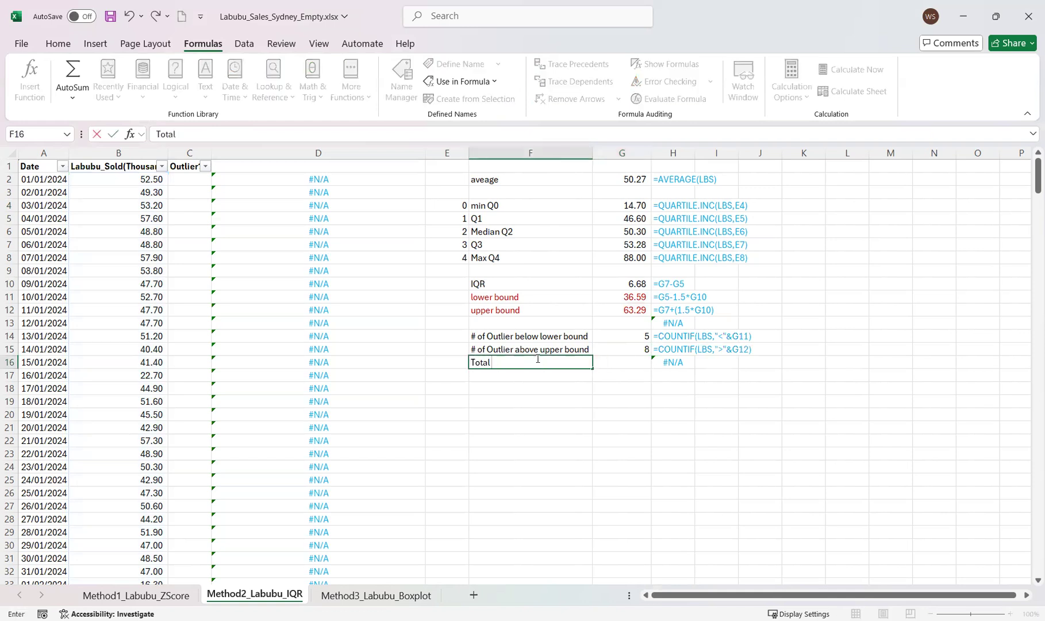
pyautogui.write(' # of Outliers')
pyautogui.press('Return')
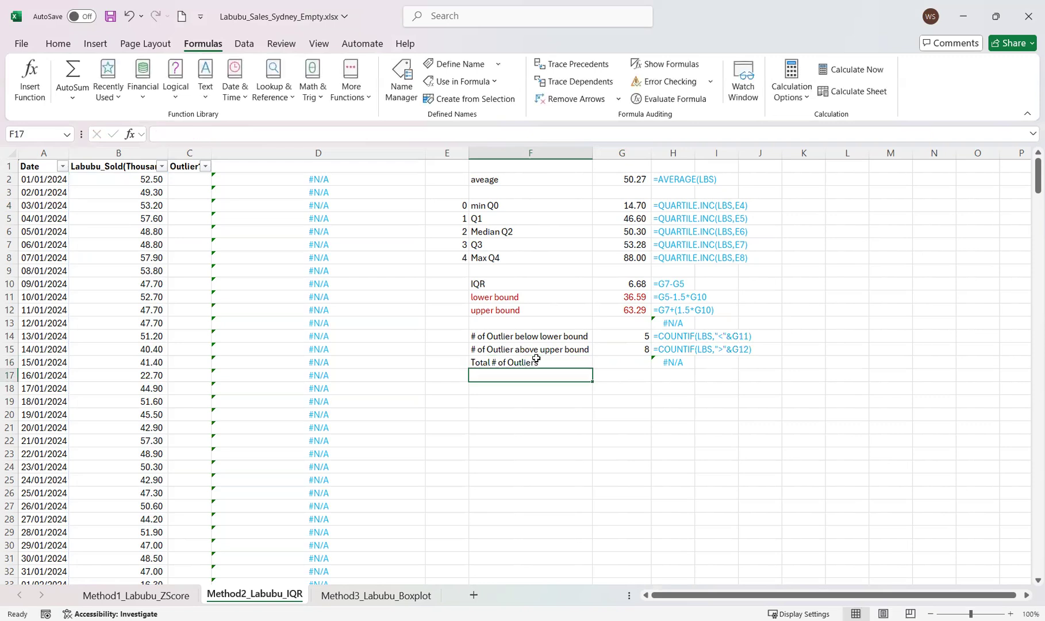
# - Add up the two outlier counts in G16 with =SUM(G14:G15)
pyautogui.press('Up')
pyautogui.press('Right')
pyautogui.write('=')
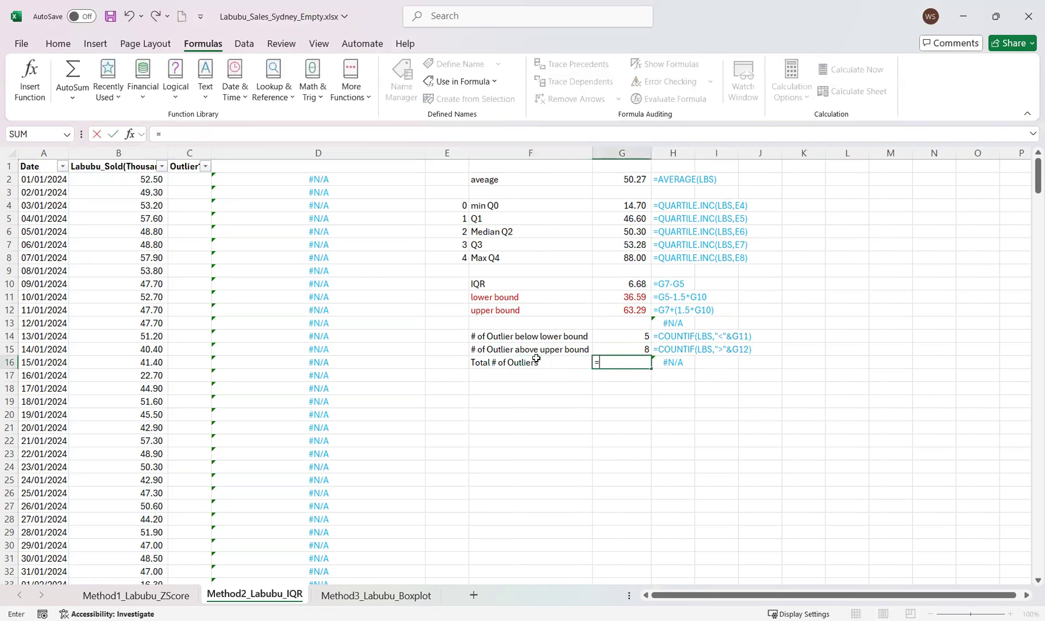
pyautogui.write('sum(')
pyautogui.moveTo(615, 335); pyautogui.dragTo(615, 347)
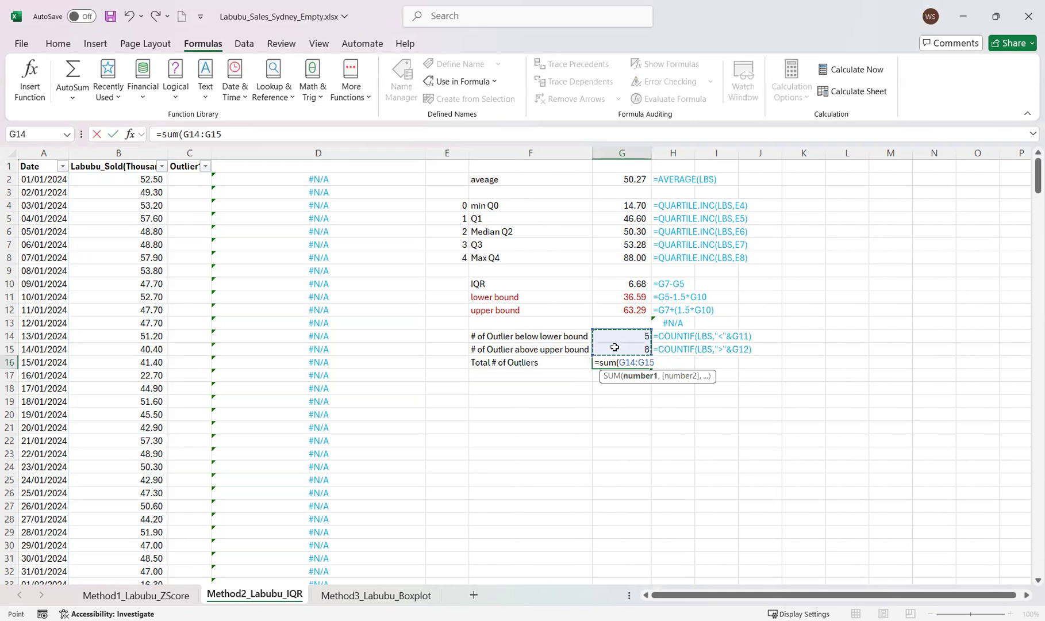
pyautogui.press('Return')
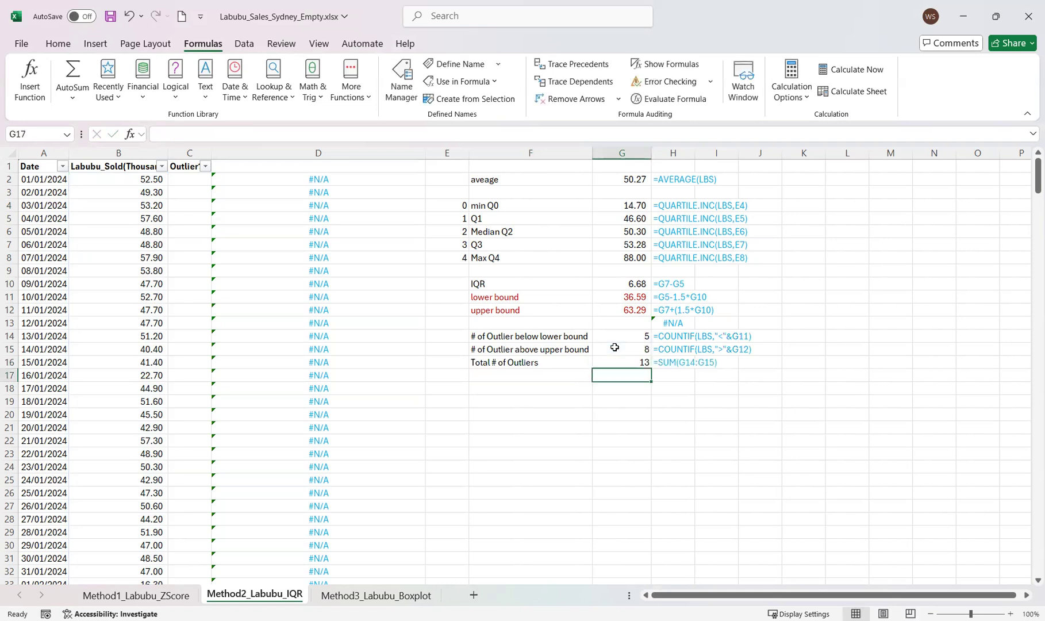
pyautogui.click(619, 346)
pyautogui.click(626, 359)
pyautogui.click(624, 350)
pyautogui.click(623, 335)
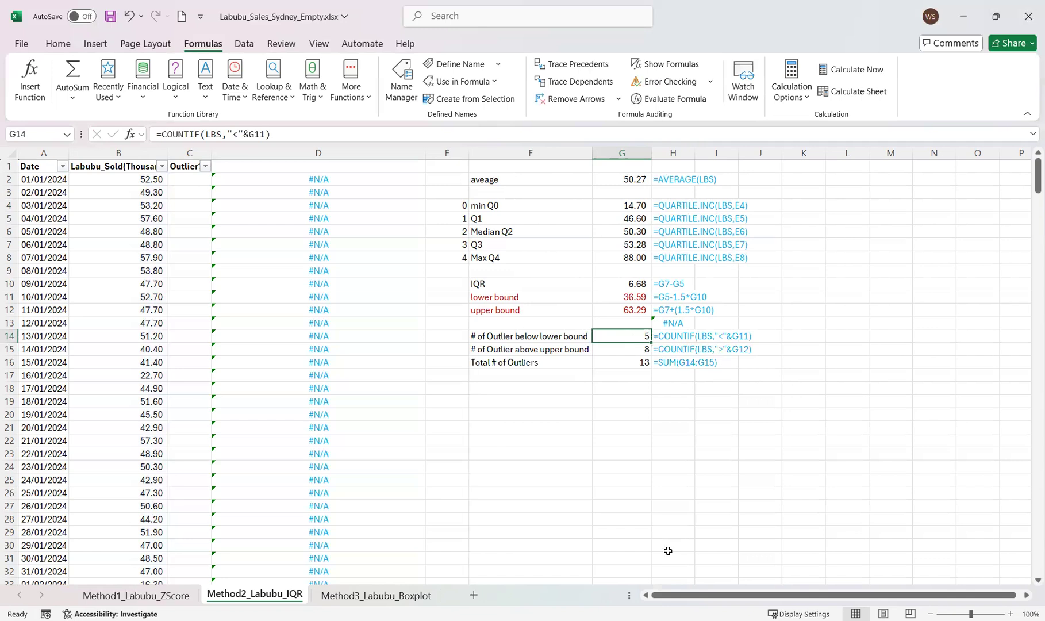
pyautogui.click(642, 362)
pyautogui.click(635, 350)
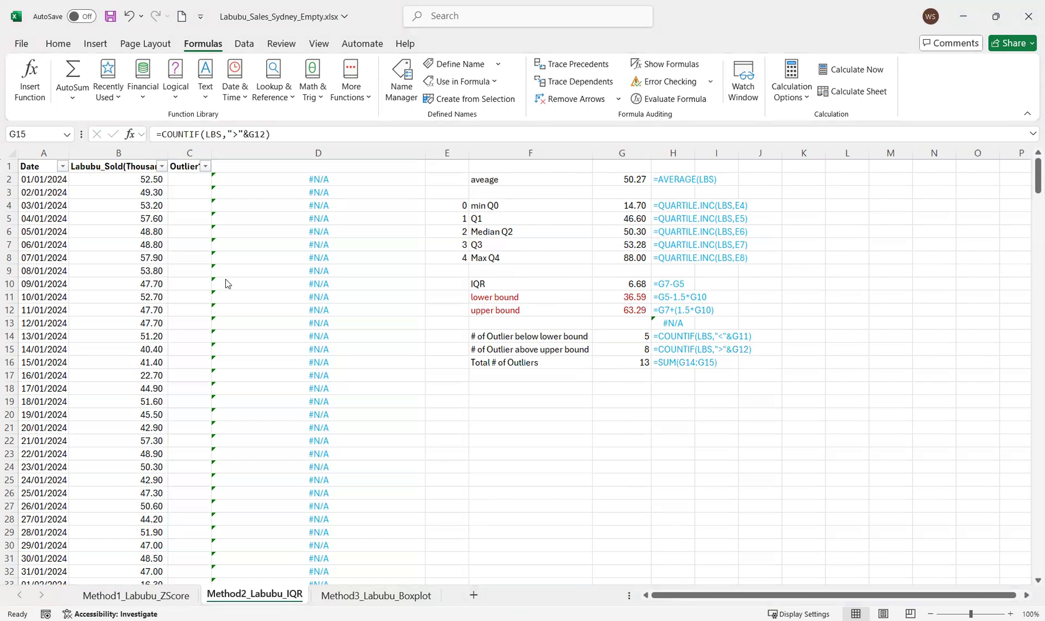
# - Sort the whole data range in columns A to C by Labubu_Sold(Thousand) cell values, Smallest to Largest
pyautogui.click(137, 180)
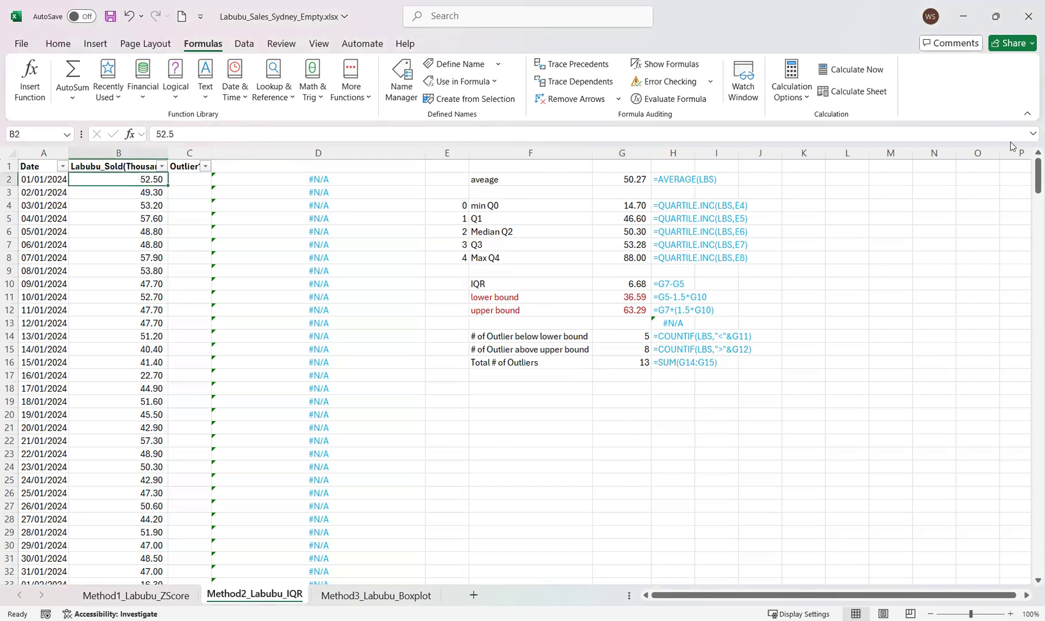
pyautogui.click(46, 161)
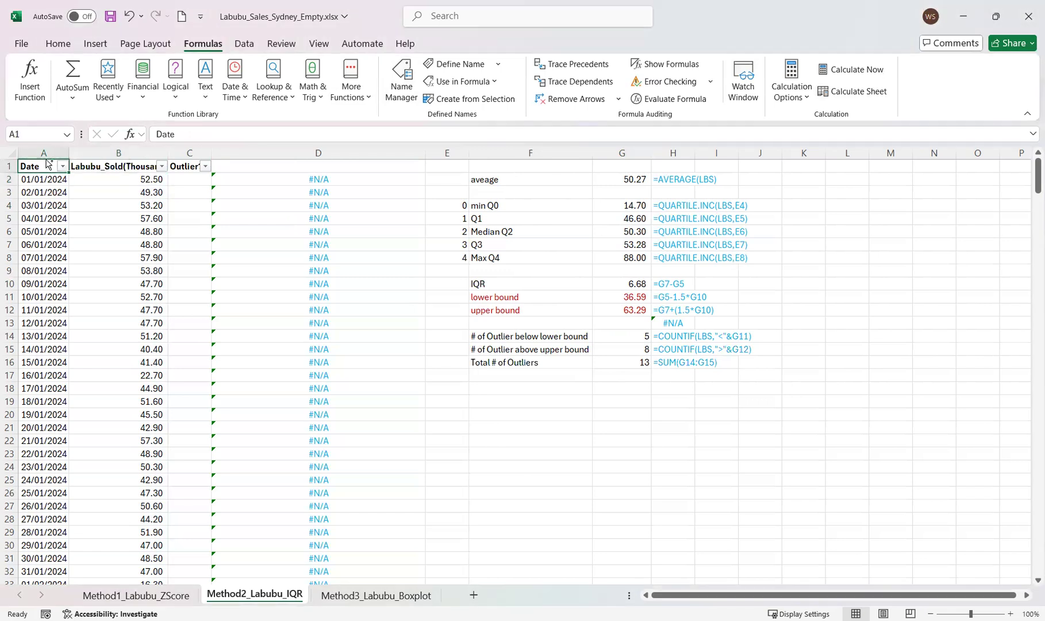
pyautogui.hotkey('ctrl', 'shift', 'Right')
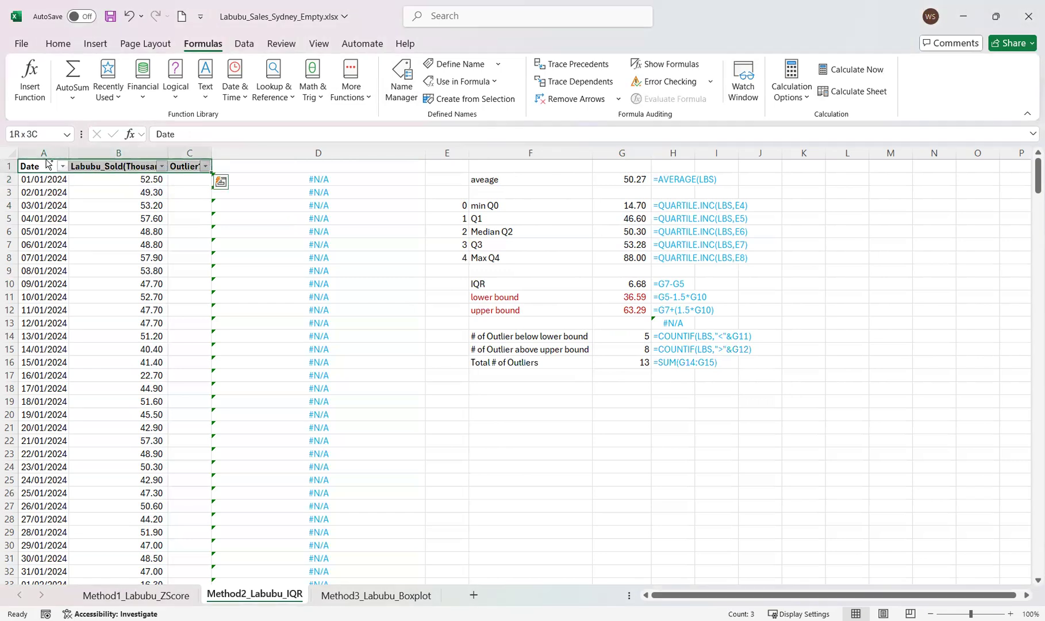
pyautogui.hotkey('ctrl', 'shift', 'Down')
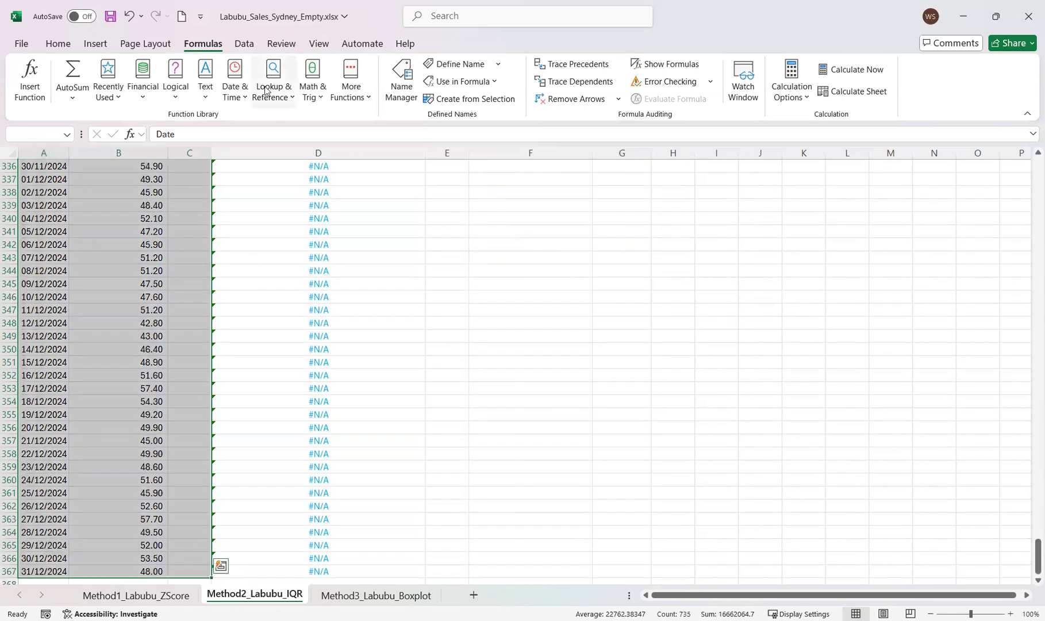
pyautogui.click(244, 44)
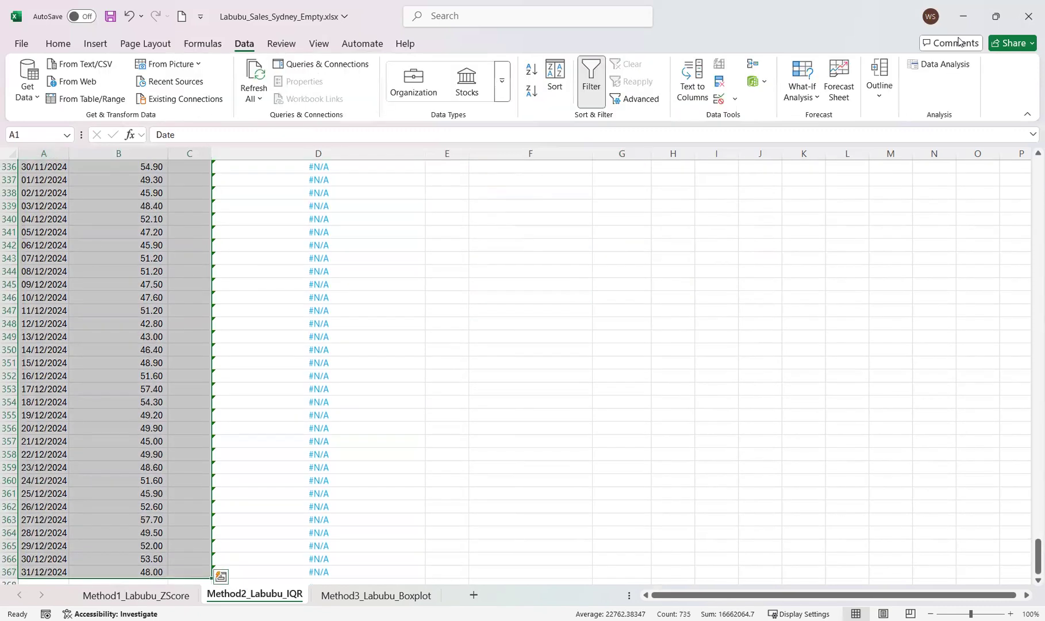
pyautogui.click(551, 84)
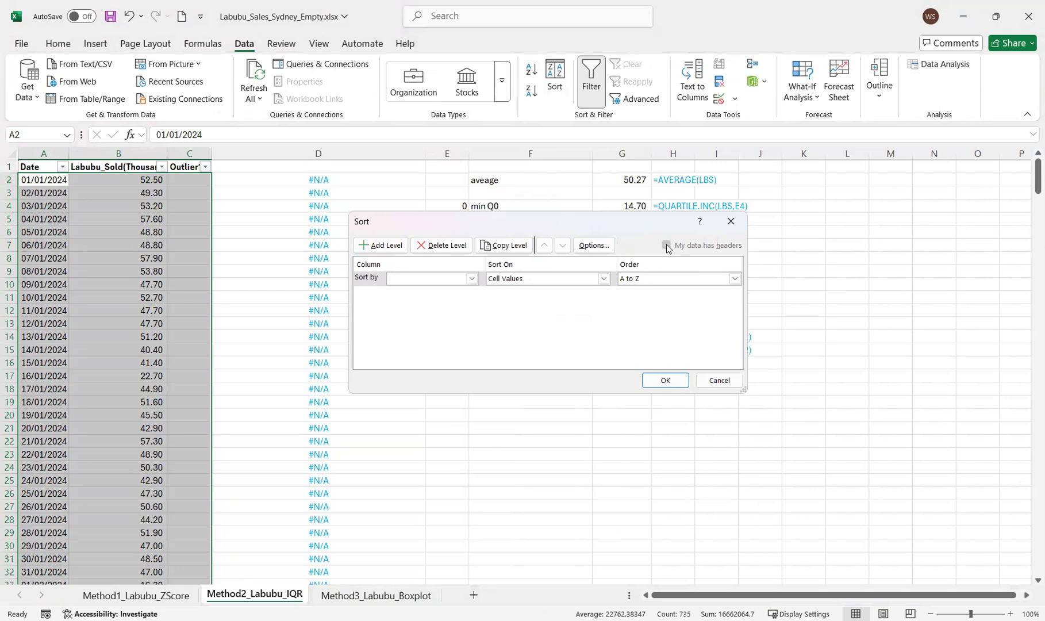
pyautogui.click(472, 279)
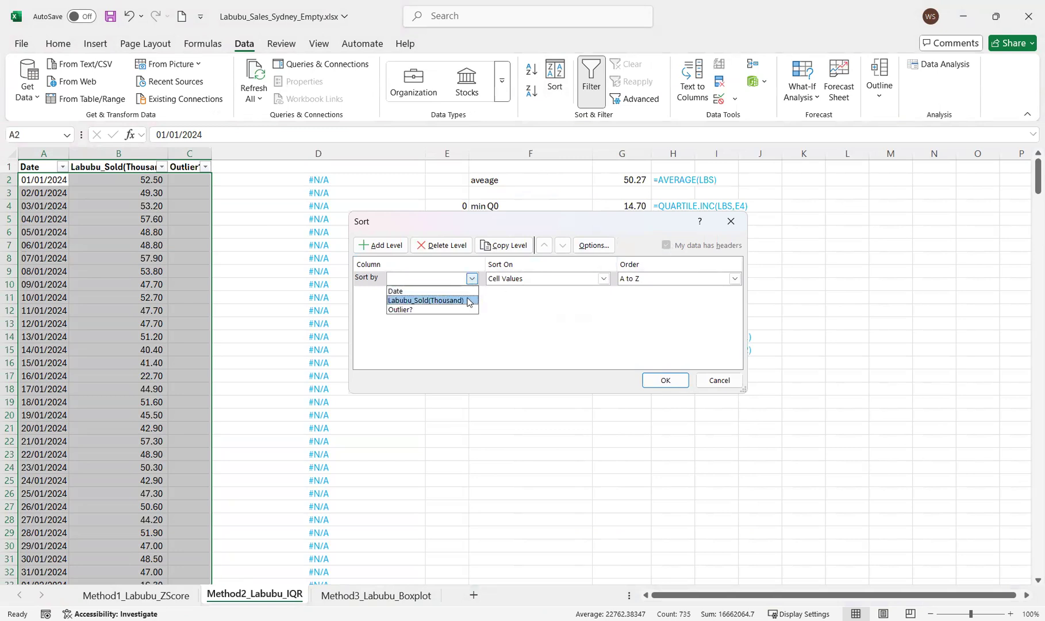
pyautogui.click(468, 301)
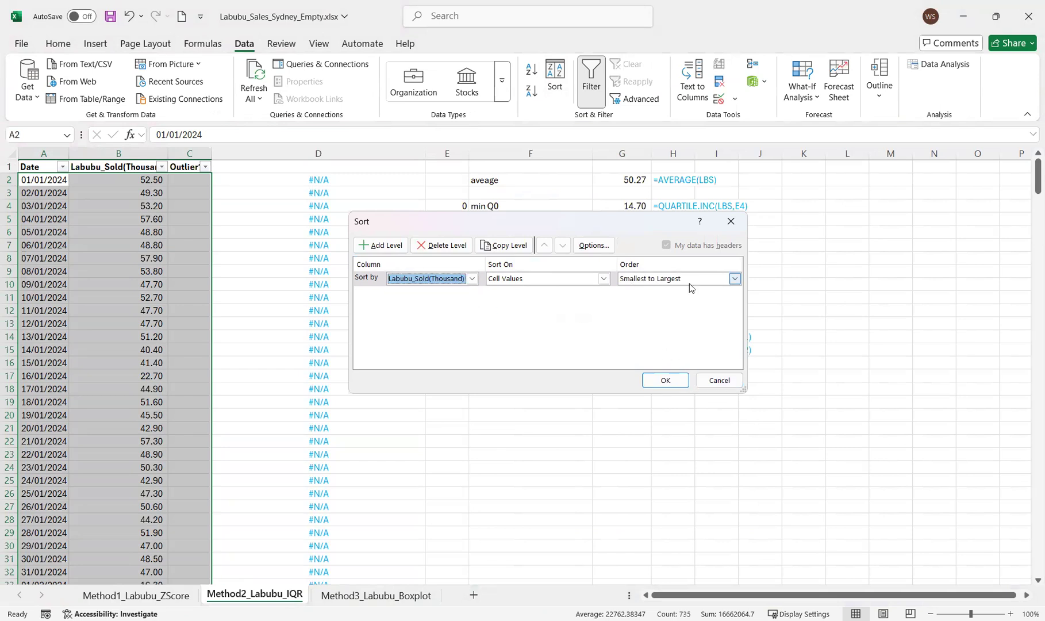
pyautogui.click(664, 381)
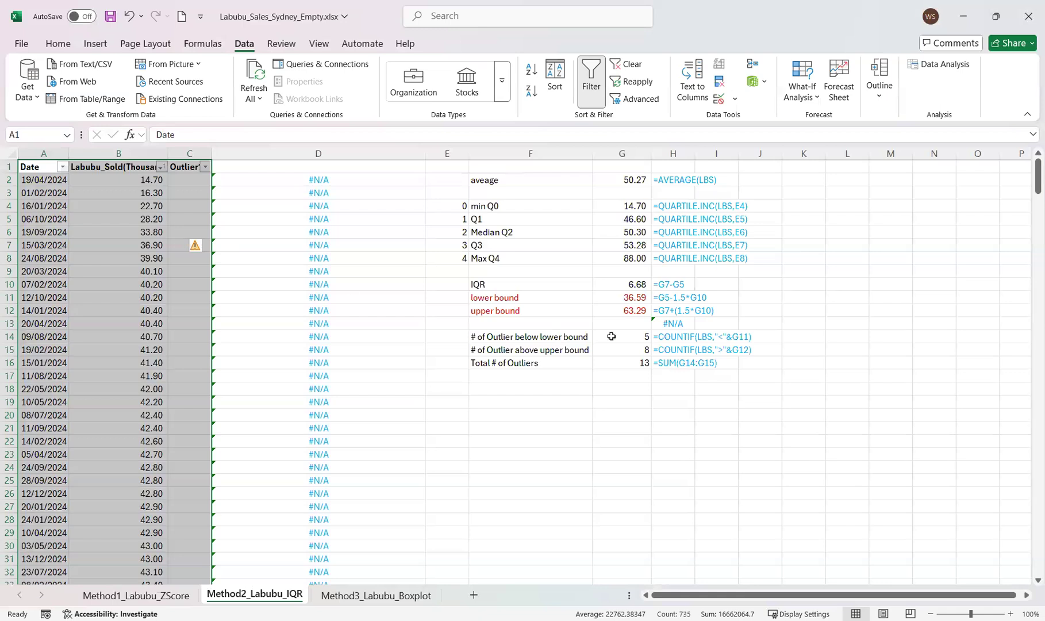
# - Colour the dates and sales values in A2:B6, the rows below the lower bound, with red font
pyautogui.click(635, 300)
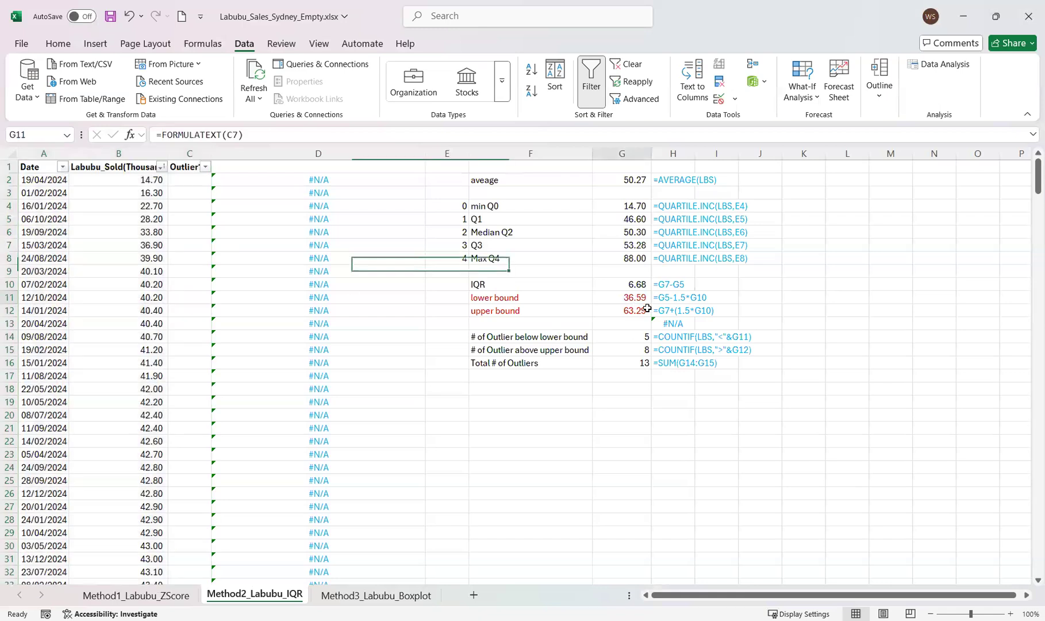
pyautogui.click(151, 245)
pyautogui.click(150, 232)
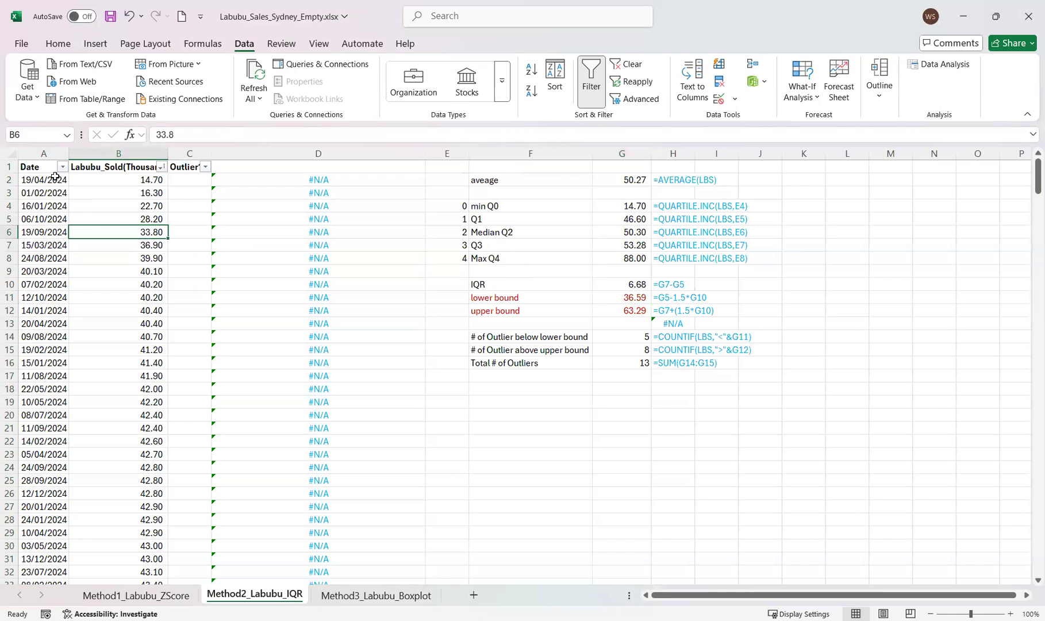
pyautogui.moveTo(55, 177); pyautogui.dragTo(118, 229)
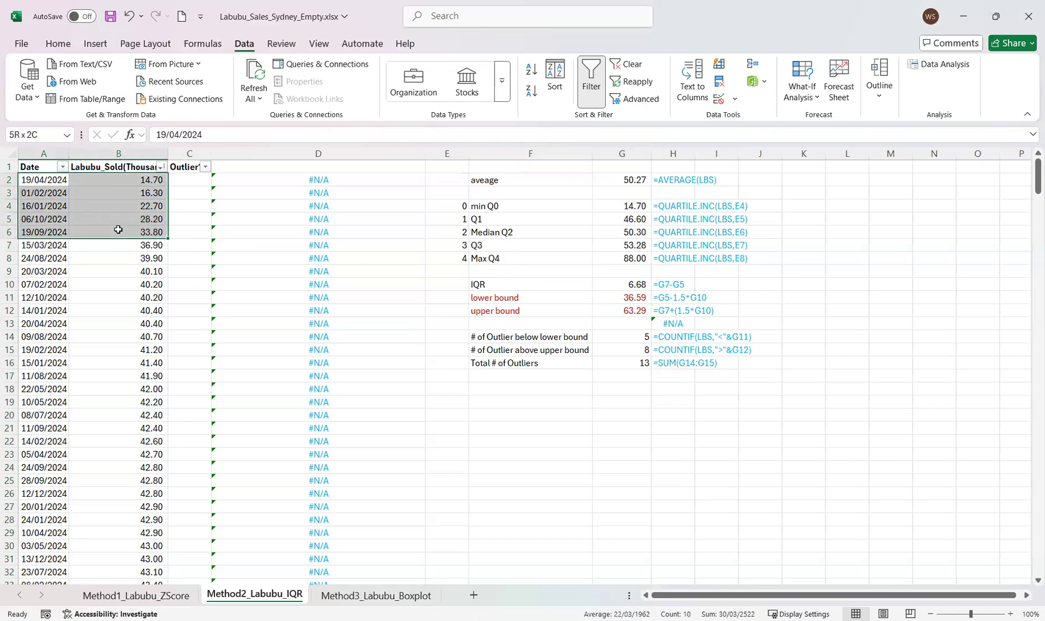
pyautogui.click(64, 46)
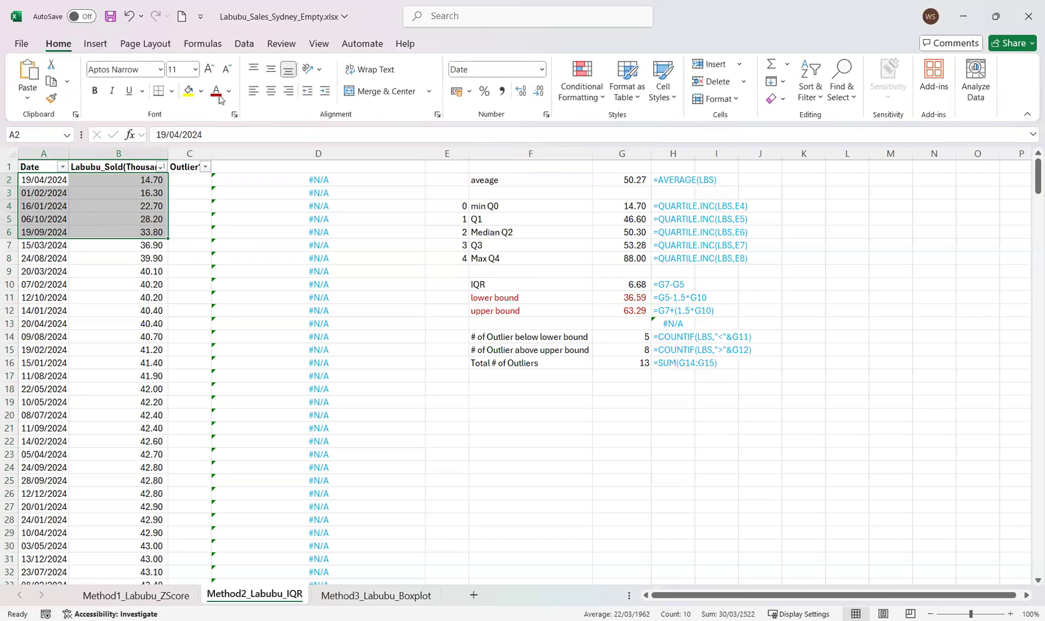
# - Check the upper bound in G12 to find which values at the end of the sorted sales column exceed it
pyautogui.click(139, 273)
pyautogui.hotkey('ctrl', 'Down')
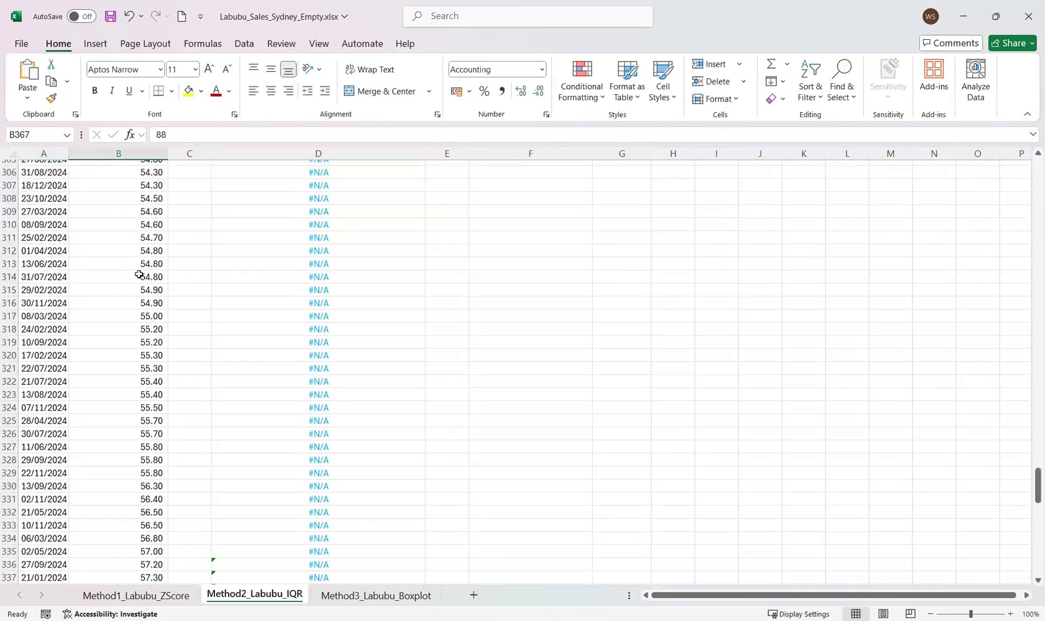
pyautogui.scroll(-1, 598, 414)
pyautogui.click(600, 411)
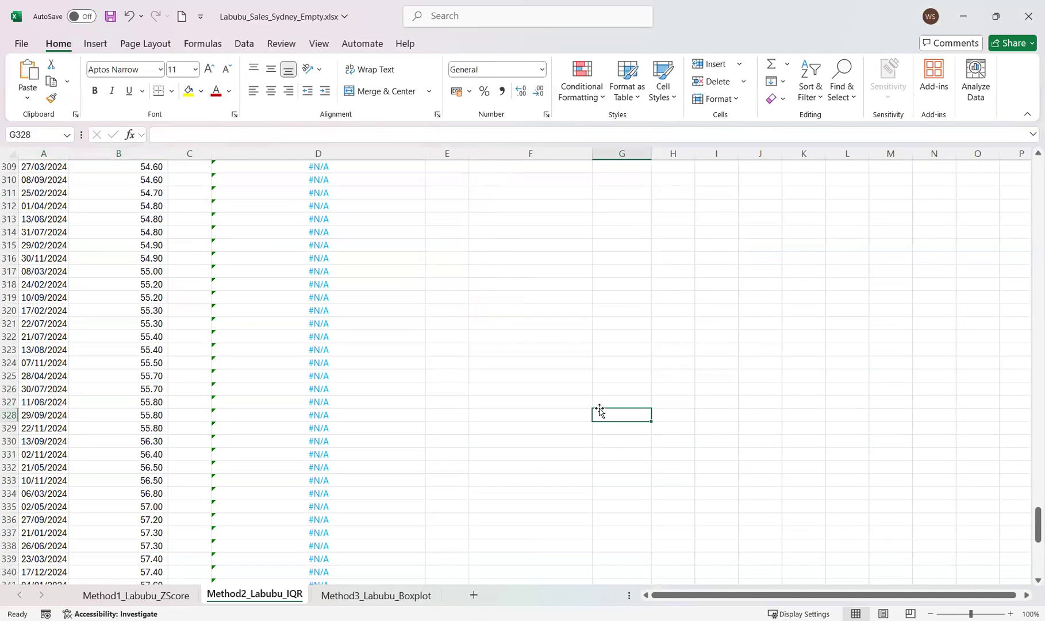
pyautogui.hotkey('ctrl', 'Up')
pyautogui.press('Up')
pyautogui.press('Up')
pyautogui.press('Up')
pyautogui.press('Up')
pyautogui.press('Up')
pyautogui.press('Up')
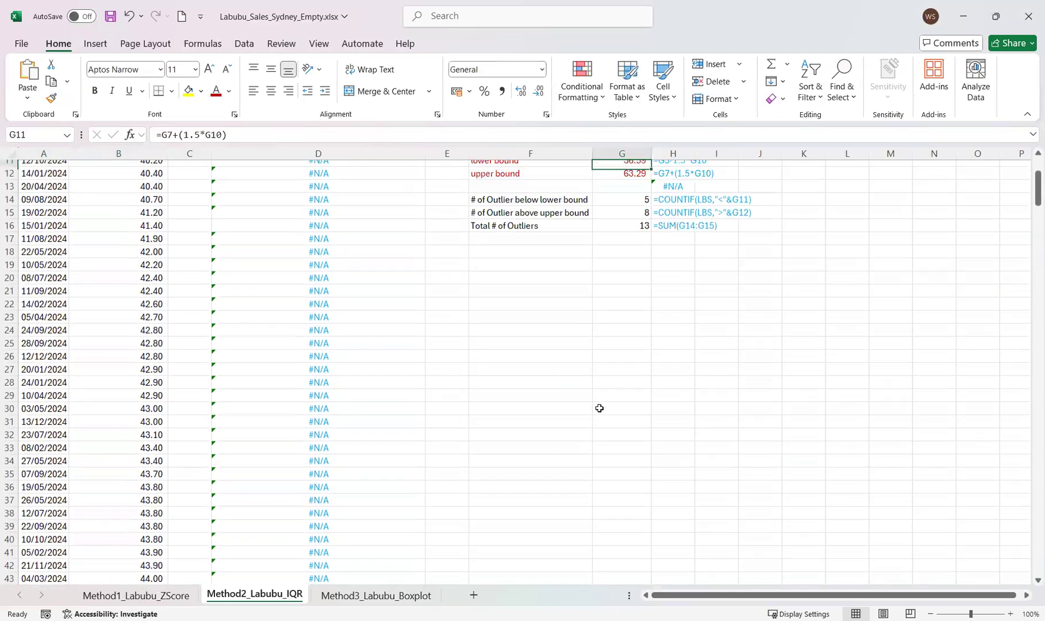
pyautogui.press('Down')
pyautogui.press('Down')
pyautogui.hotkey('ctrl', 'Left')
pyautogui.hotkey('ctrl', 'Left')
pyautogui.hotkey('ctrl', 'Left')
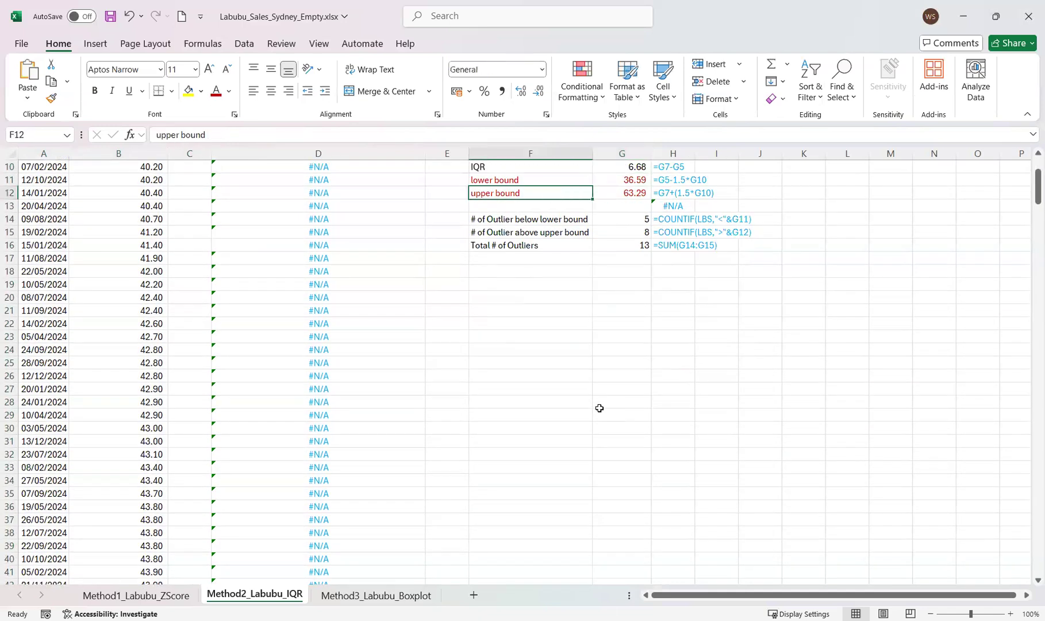
# - Colour the dates and sales values in A360:B367, the rows above the upper bound, with red font
pyautogui.hotkey('ctrl', 'Down')
pyautogui.press('Up')
pyautogui.press('Up')
pyautogui.press('Up')
pyautogui.press('Up')
pyautogui.press('Up')
pyautogui.press('Up')
pyautogui.press('Up')
pyautogui.press('Up')
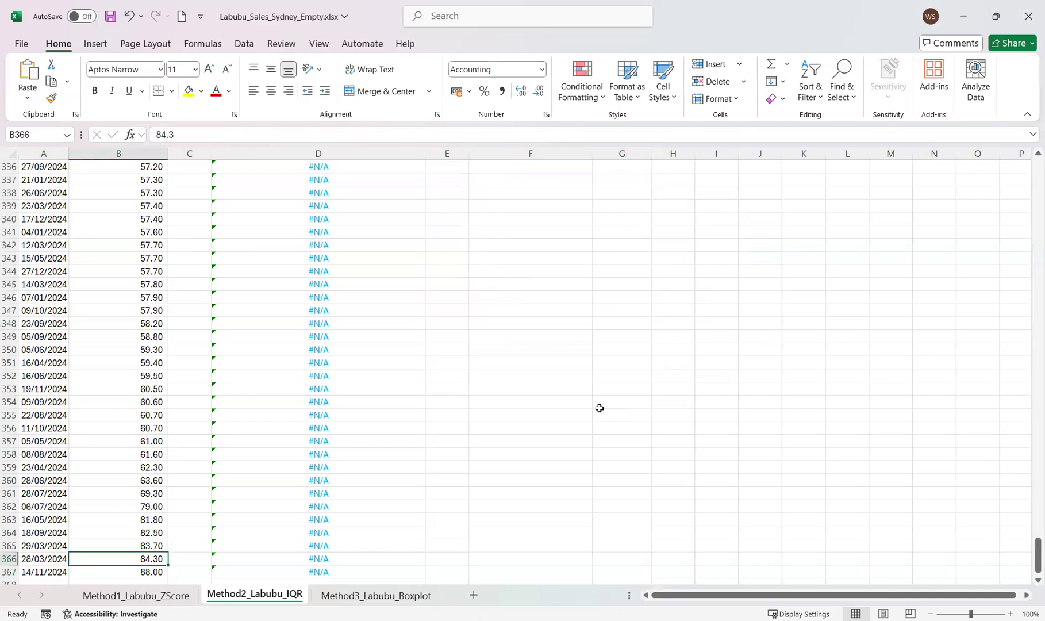
pyautogui.press('Down')
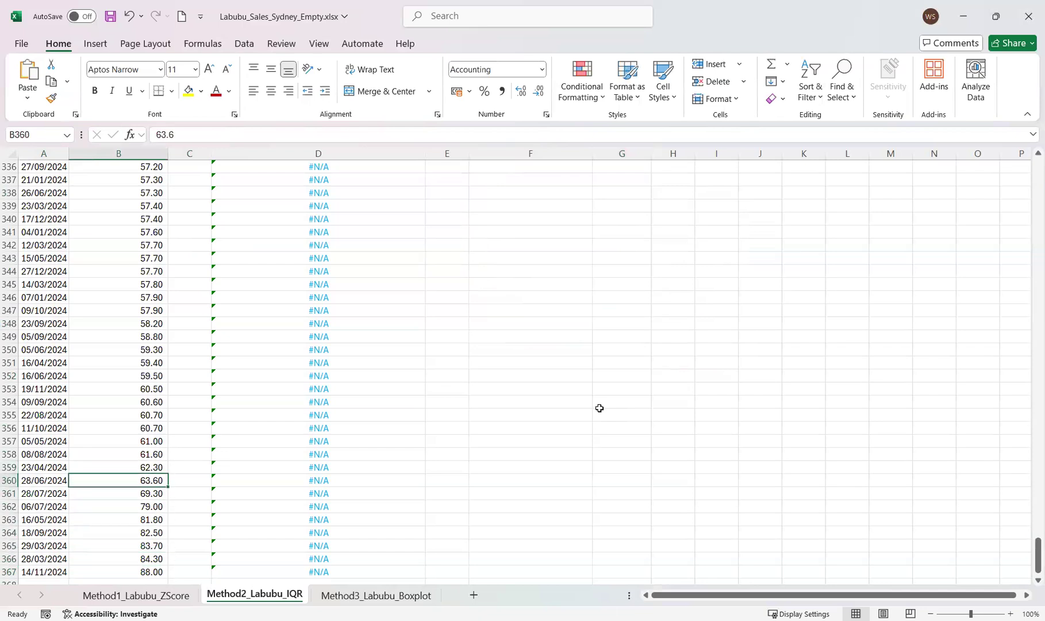
pyautogui.press('Left')
pyautogui.hotkey('shift', 'Right')
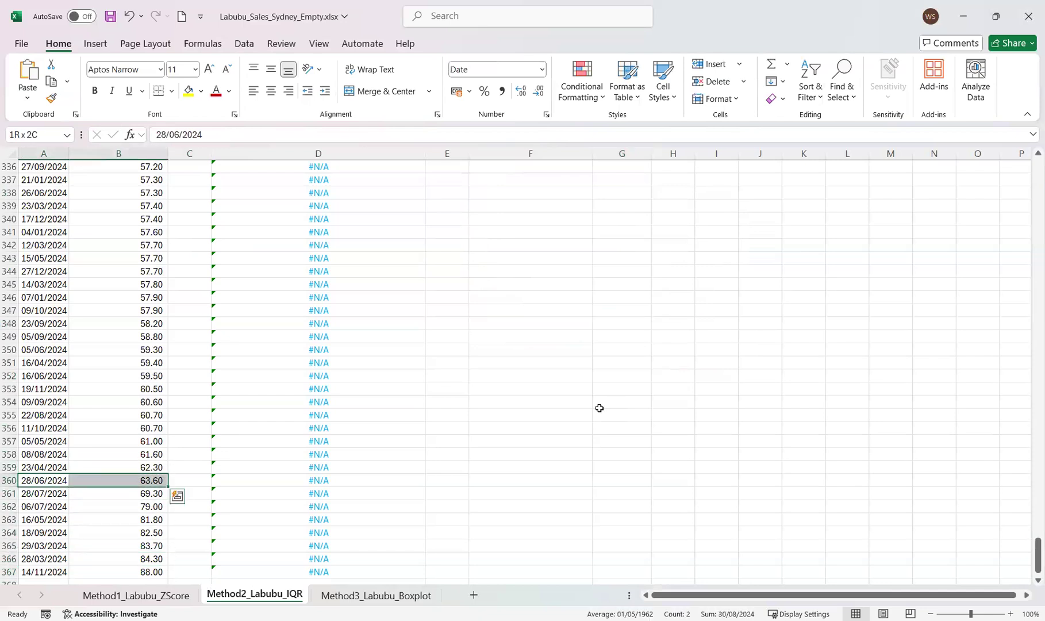
pyautogui.hotkey('ctrl', 'shift', 'Down')
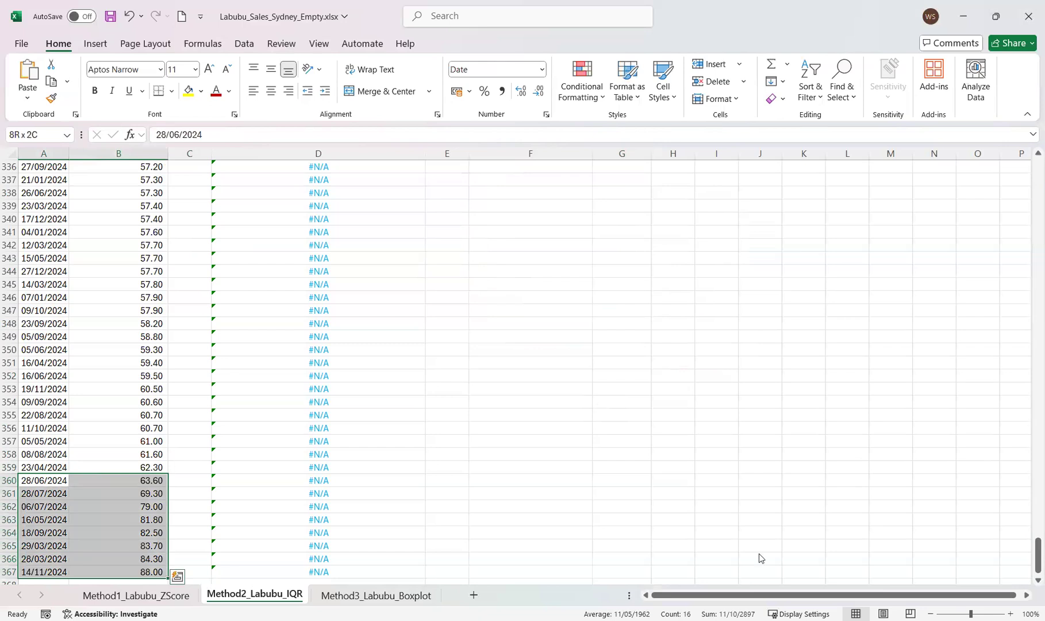
pyautogui.scroll(-4, 632, 505)
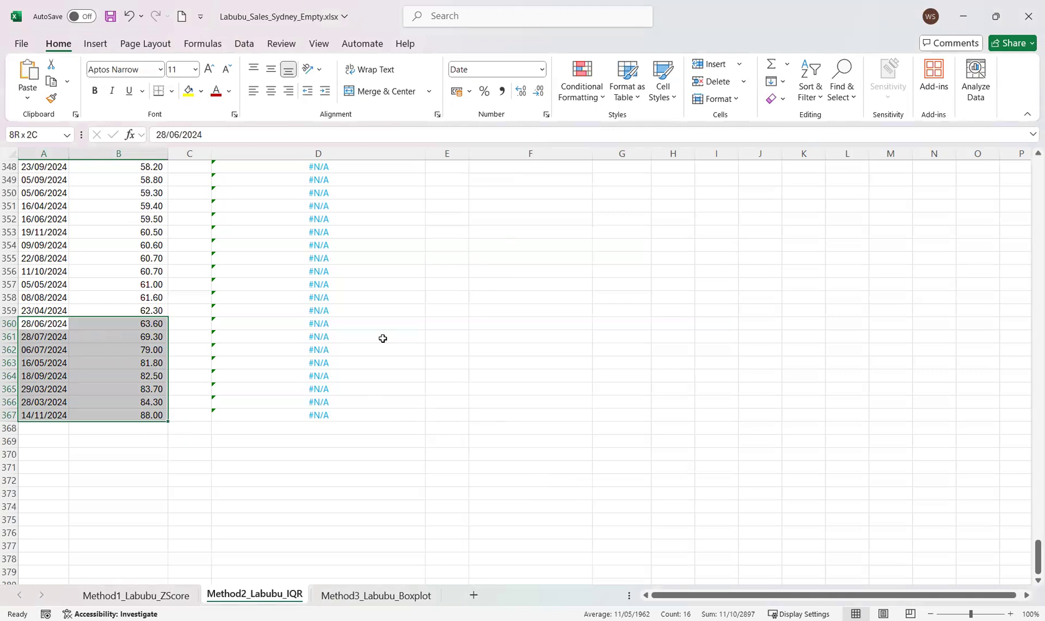
pyautogui.click(216, 90)
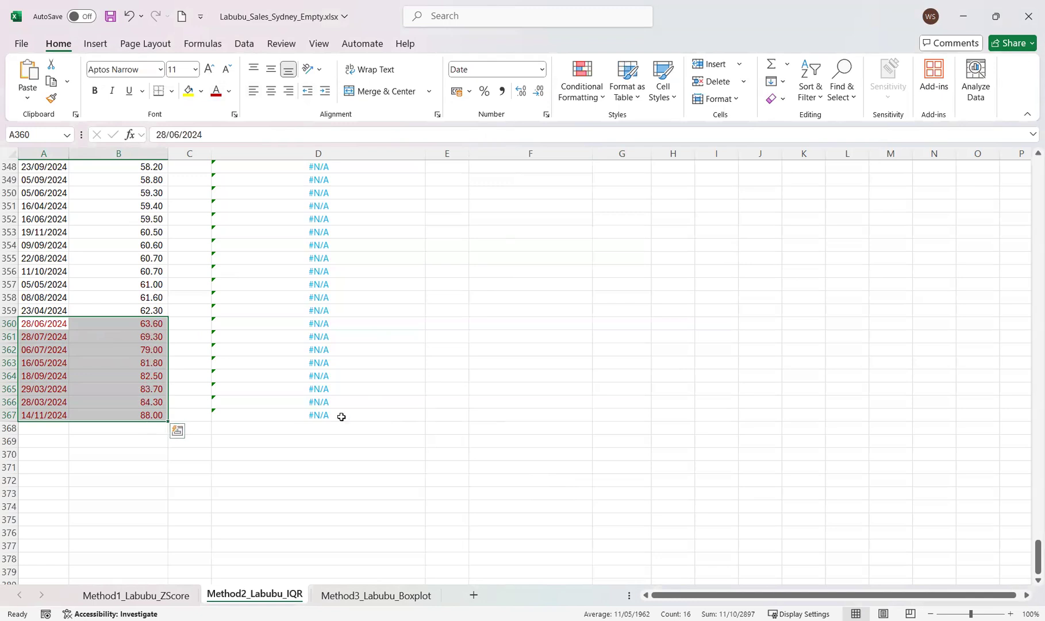
# - Review the below-bound, above-bound and total outlier counts in F14:G16 against the marked rows
pyautogui.click(501, 425)
pyautogui.hotkey('ctrl', 'Up')
pyautogui.hotkey('ctrl', 'Up')
pyautogui.hotkey('ctrl', 'Up')
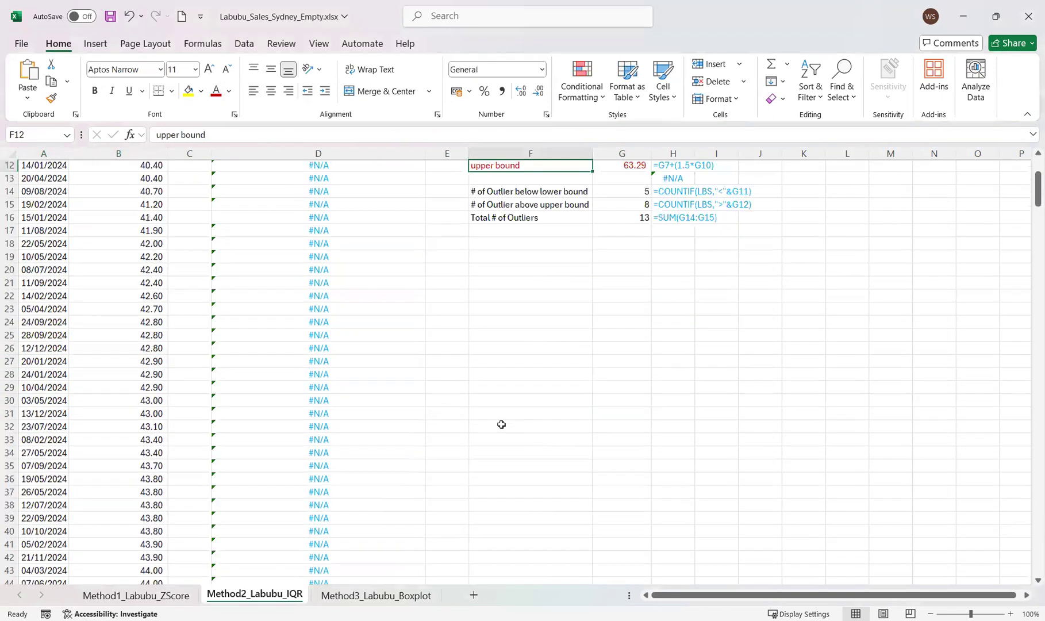
pyautogui.scroll(4, 501, 296)
pyautogui.click(555, 341)
pyautogui.click(532, 350)
pyautogui.click(527, 364)
pyautogui.click(526, 348)
pyautogui.click(525, 337)
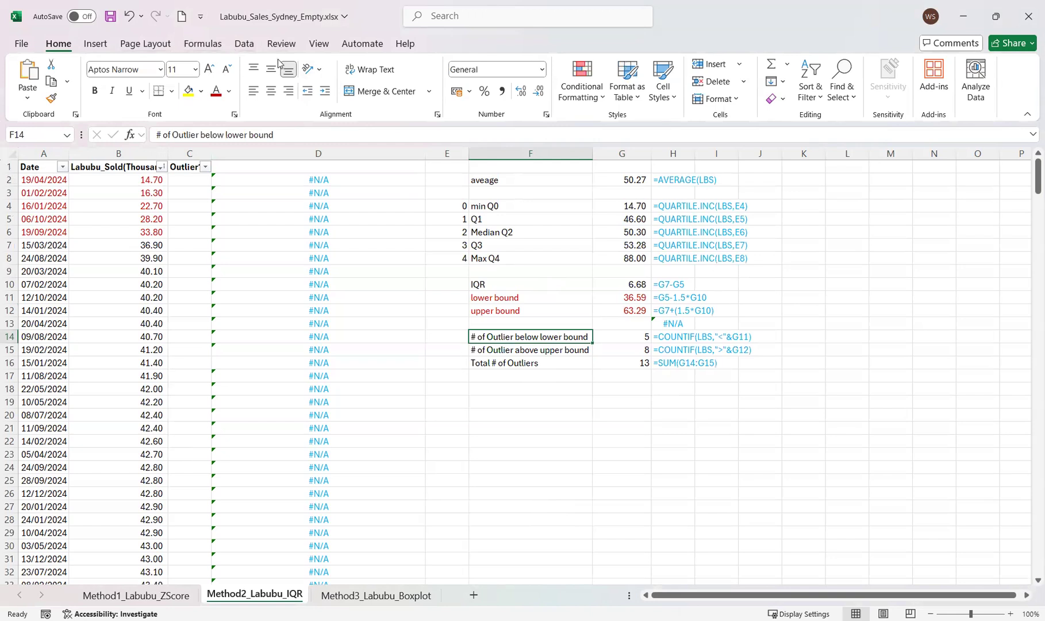
# - Select all Labubu sales values in B2:B367 as the data for a chart
pyautogui.click(147, 179)
pyautogui.hotkey('ctrl', 'shift', 'Down')
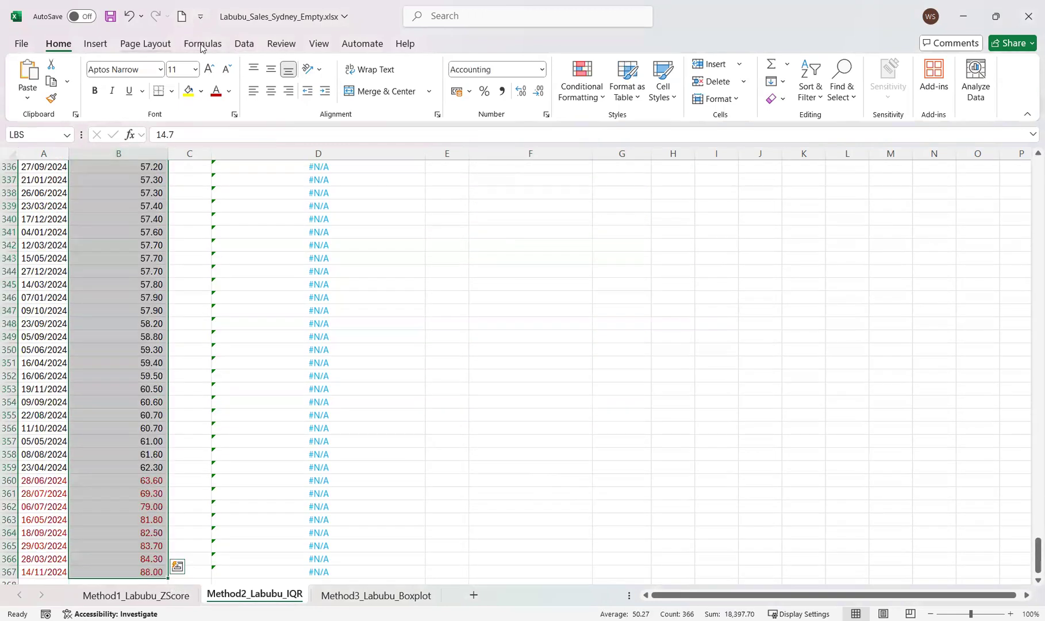
pyautogui.click(95, 45)
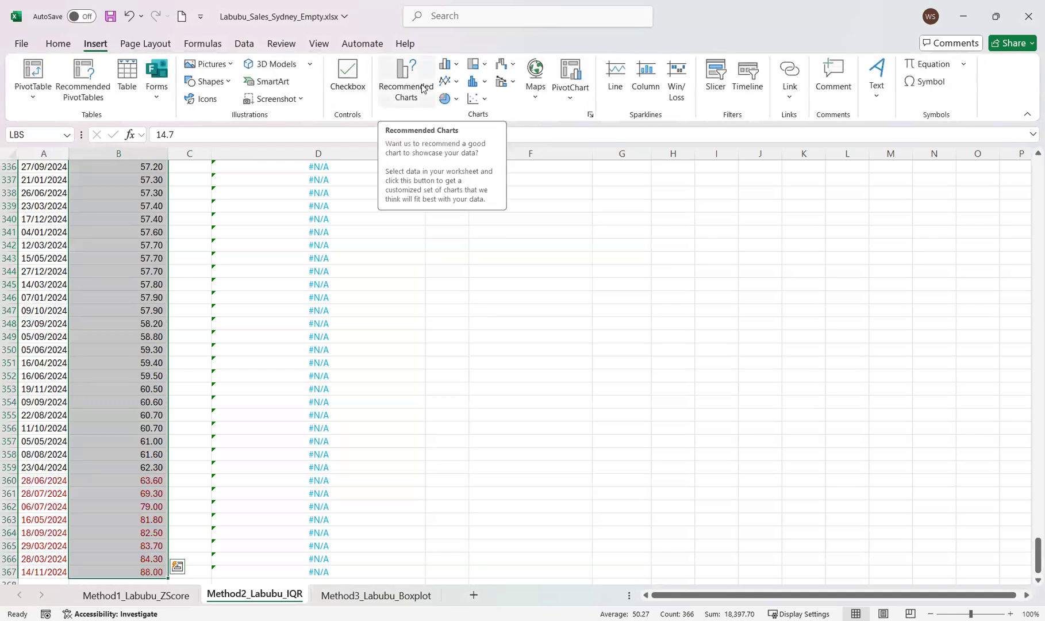
pyautogui.click(484, 84)
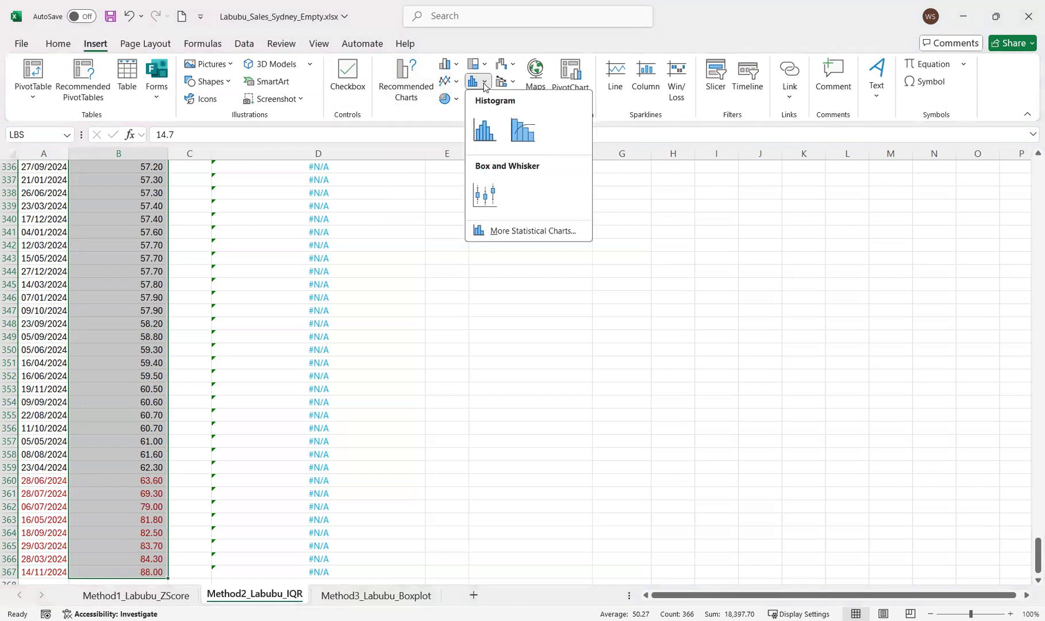
pyautogui.click(485, 84)
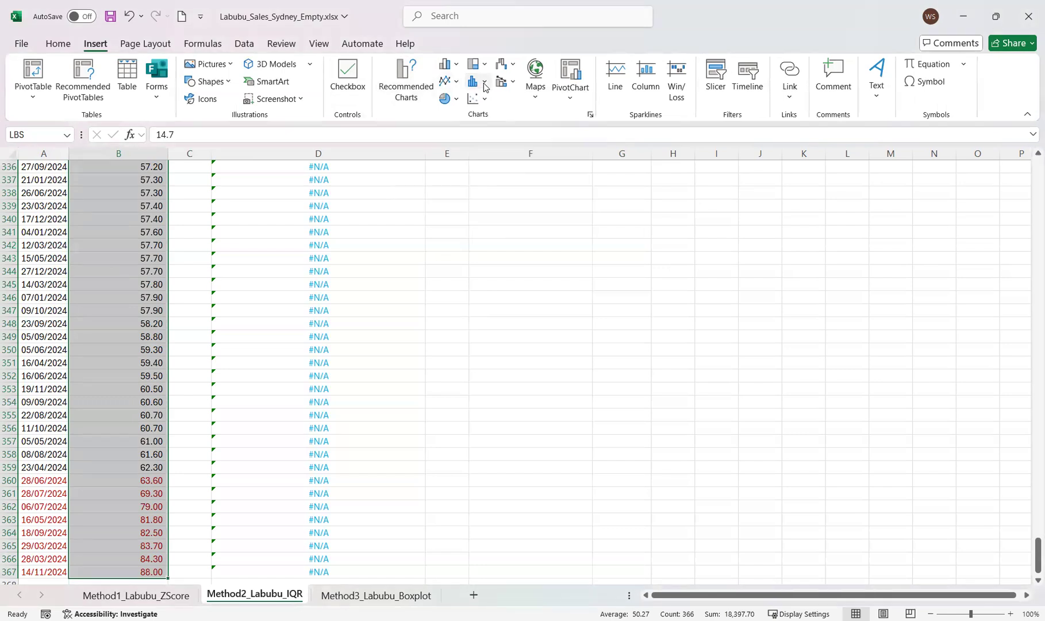
pyautogui.click(417, 82)
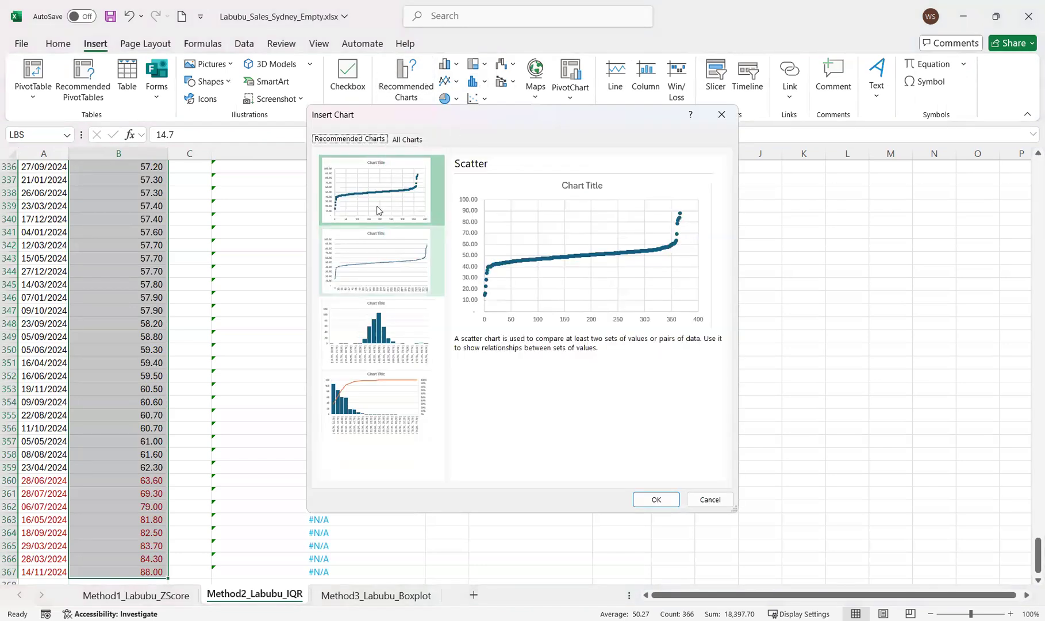
pyautogui.click(406, 139)
pyautogui.click(367, 139)
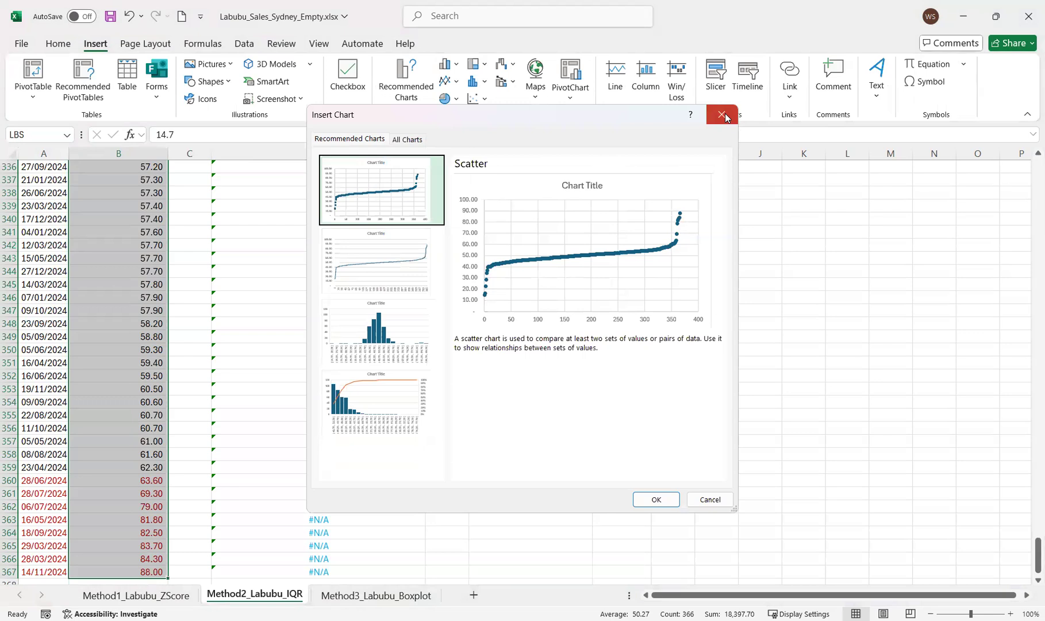
# - Insert a Box and Whisker chart of the selected sales values and cut and paste it to F18, below the outlier total
pyautogui.click(485, 84)
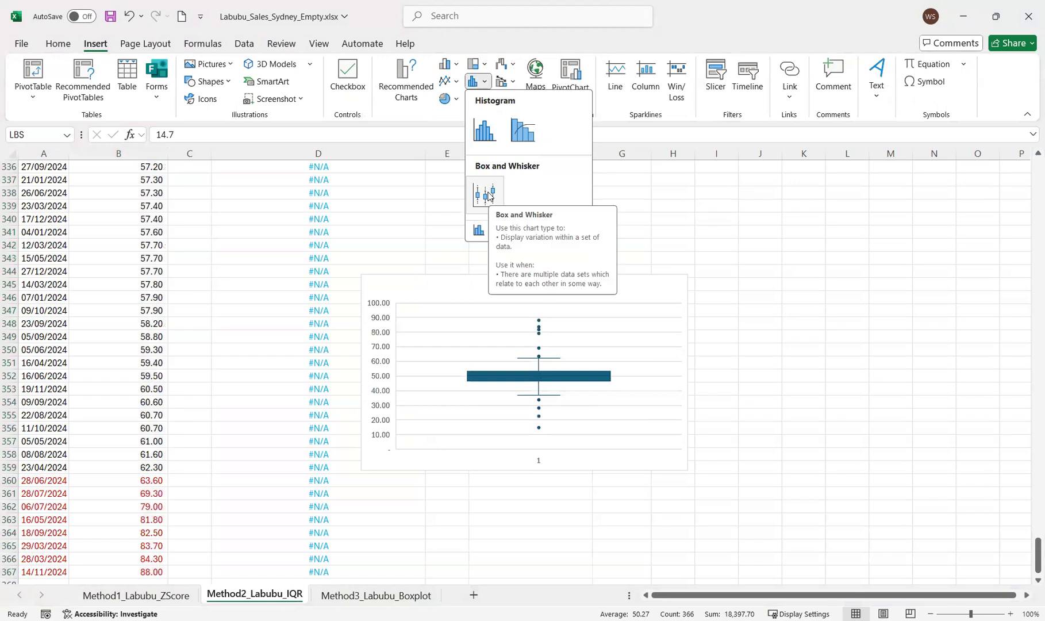
pyautogui.click(488, 196)
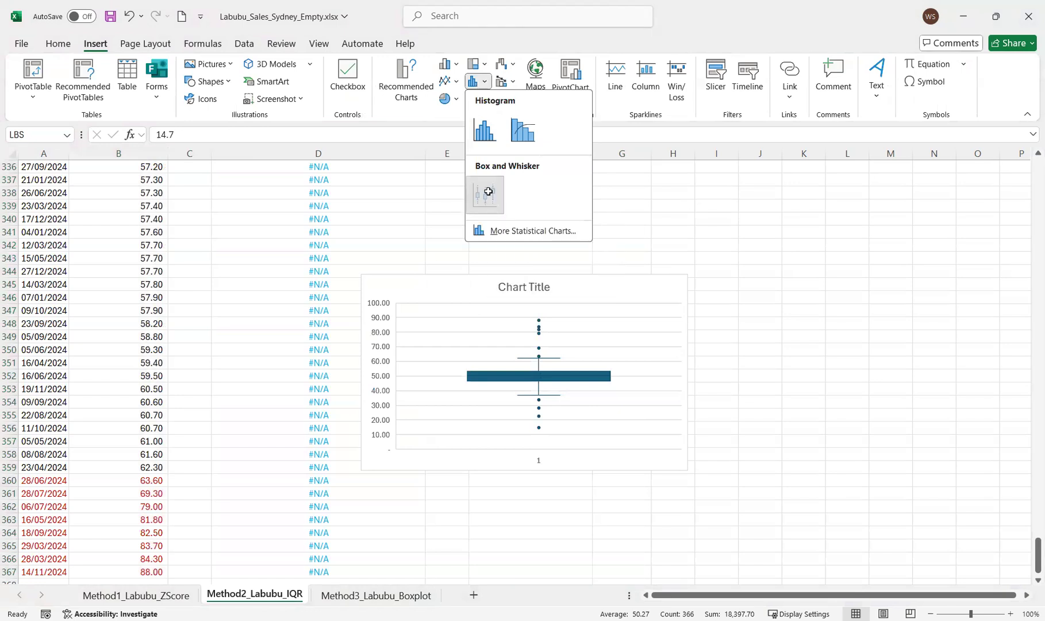
pyautogui.press('Delete')
pyautogui.click(620, 292)
pyautogui.hotkey('ctrl', 'Up')
pyautogui.press('Left')
pyautogui.press('Left')
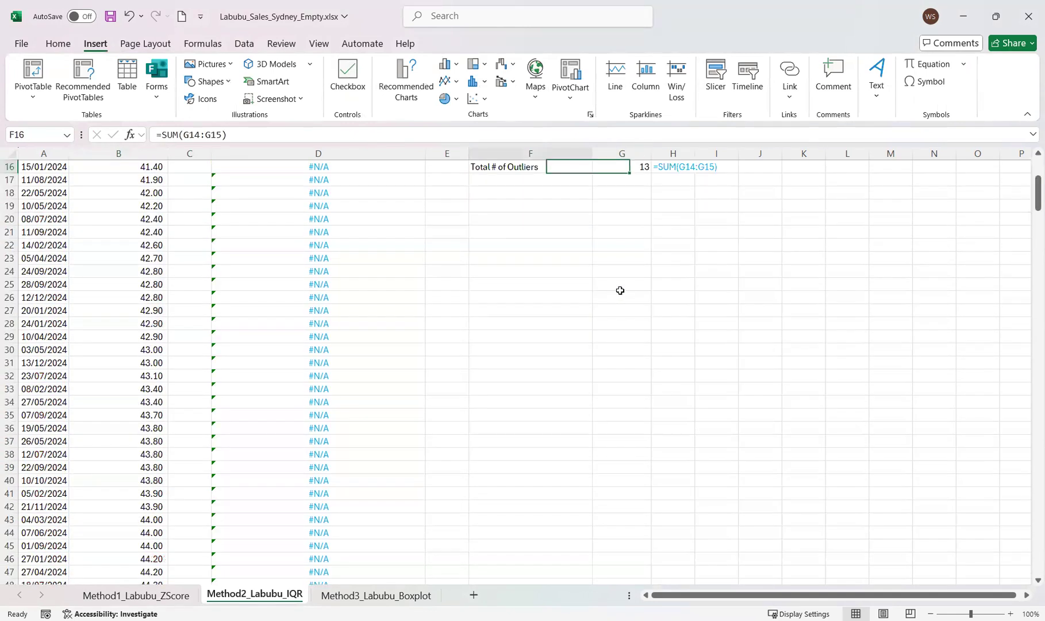
pyautogui.press('Down')
pyautogui.press('Down')
pyautogui.press('Right')
pyautogui.hotkey('ctrl', 'v')
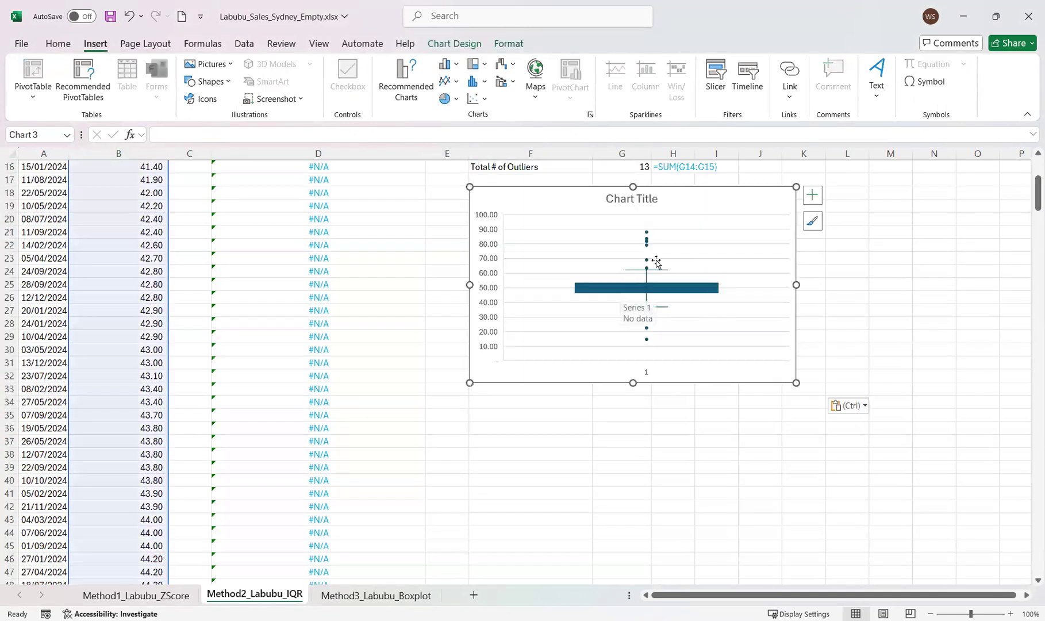
# - Delete the horizontal category axis from the box plot
pyautogui.scroll(4, 651, 264)
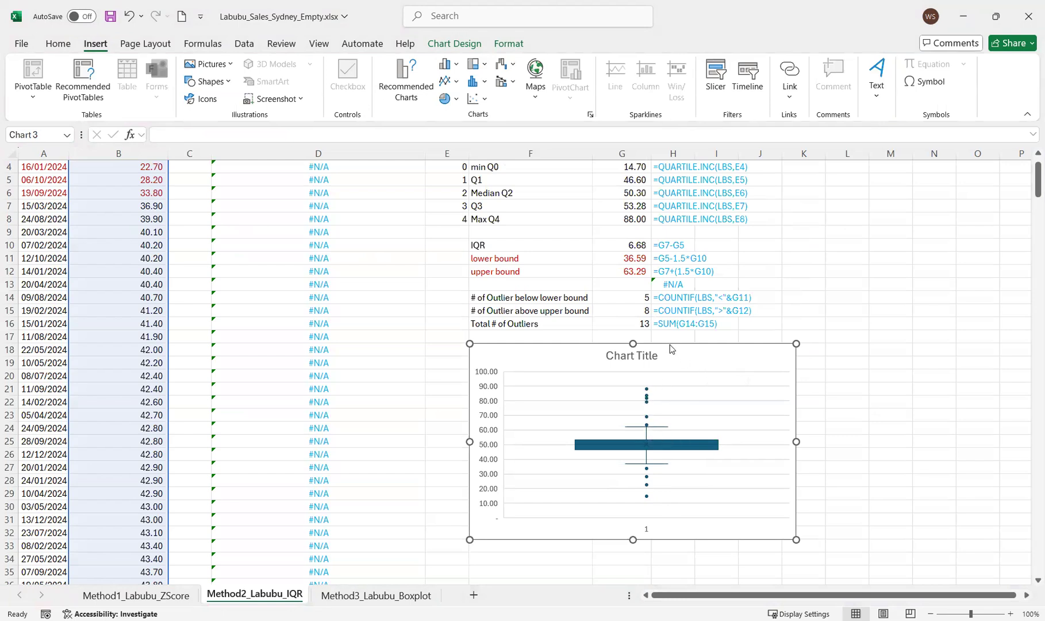
pyautogui.scroll(-2, 686, 422)
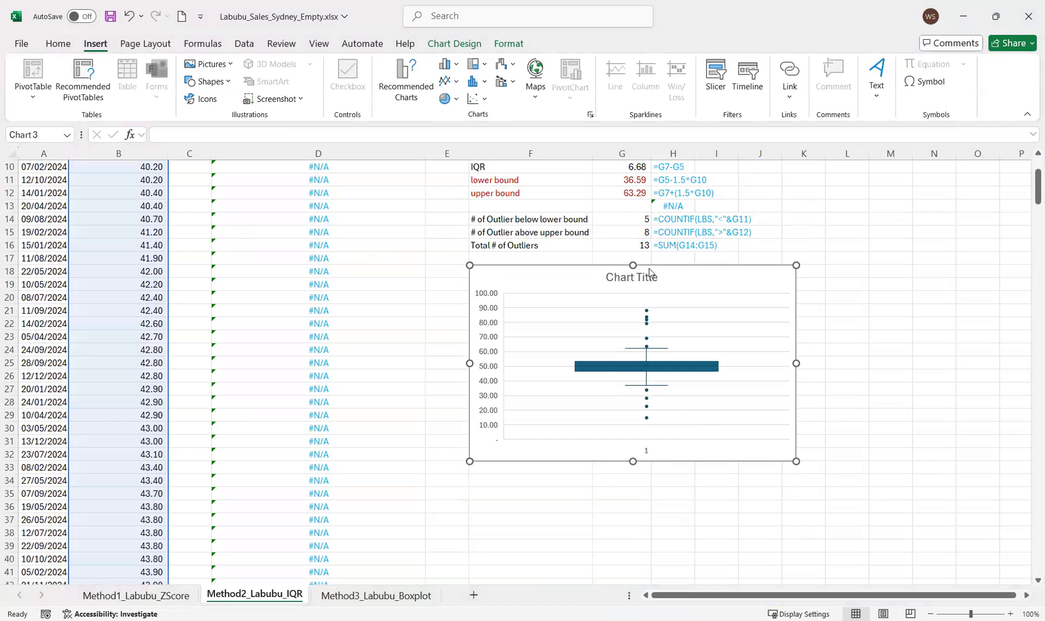
pyautogui.click(646, 454)
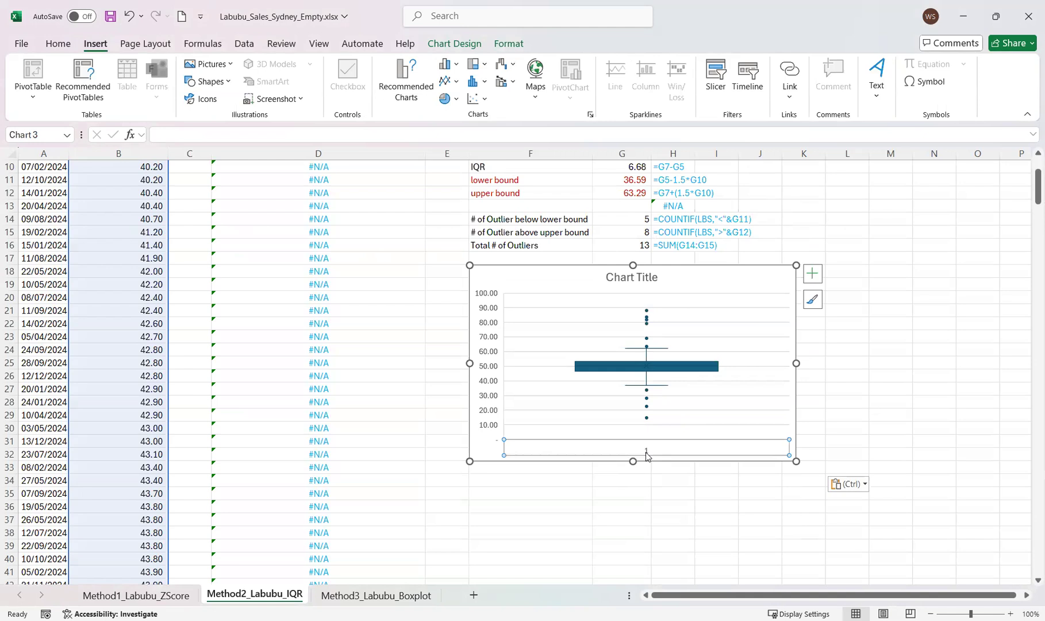
pyautogui.press('Delete')
# - Stretch the box plot downward until it spans from row 18 to about row 58, and deselect it
pyautogui.moveTo(632, 462); pyautogui.dragTo(633, 549)
pyautogui.scroll(-4, 630, 543)
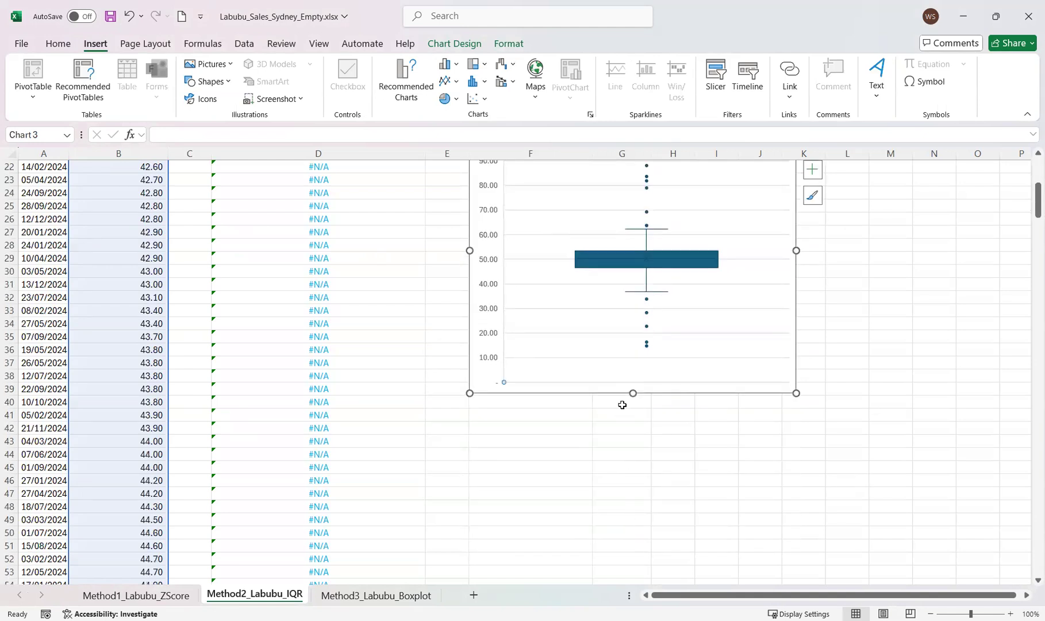
pyautogui.moveTo(633, 395); pyautogui.dragTo(650, 536)
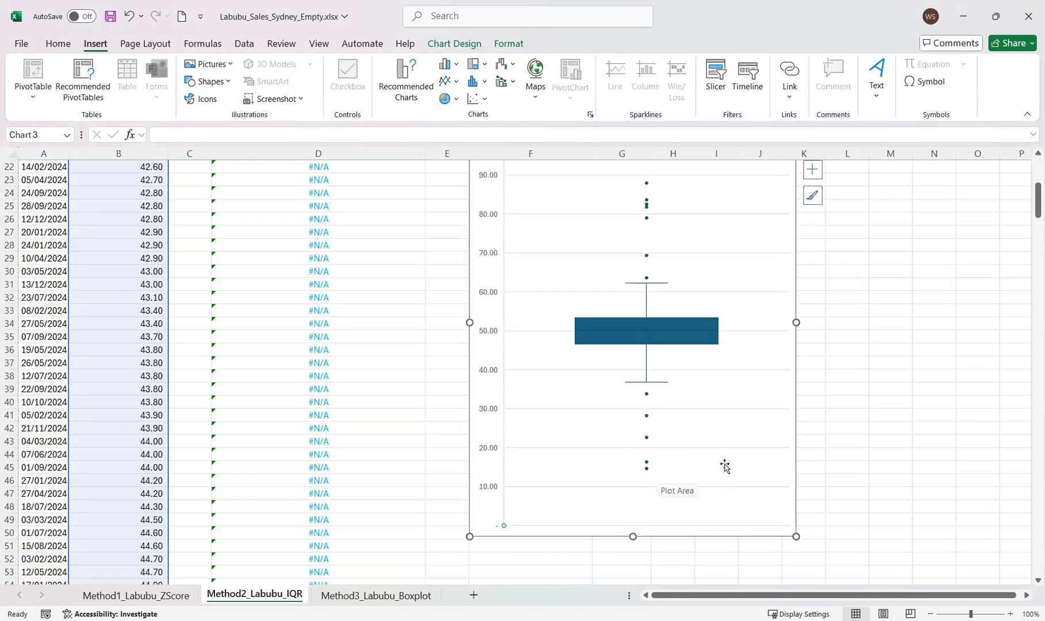
pyautogui.scroll(1, 724, 466)
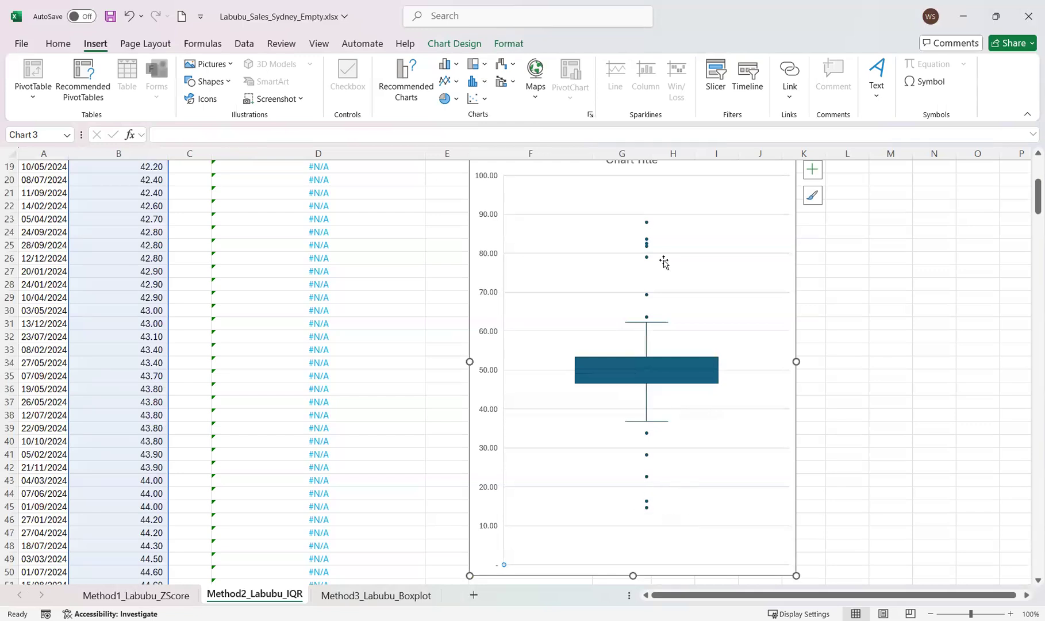
pyautogui.scroll(-4, 673, 447)
pyautogui.moveTo(632, 419); pyautogui.dragTo(639, 527)
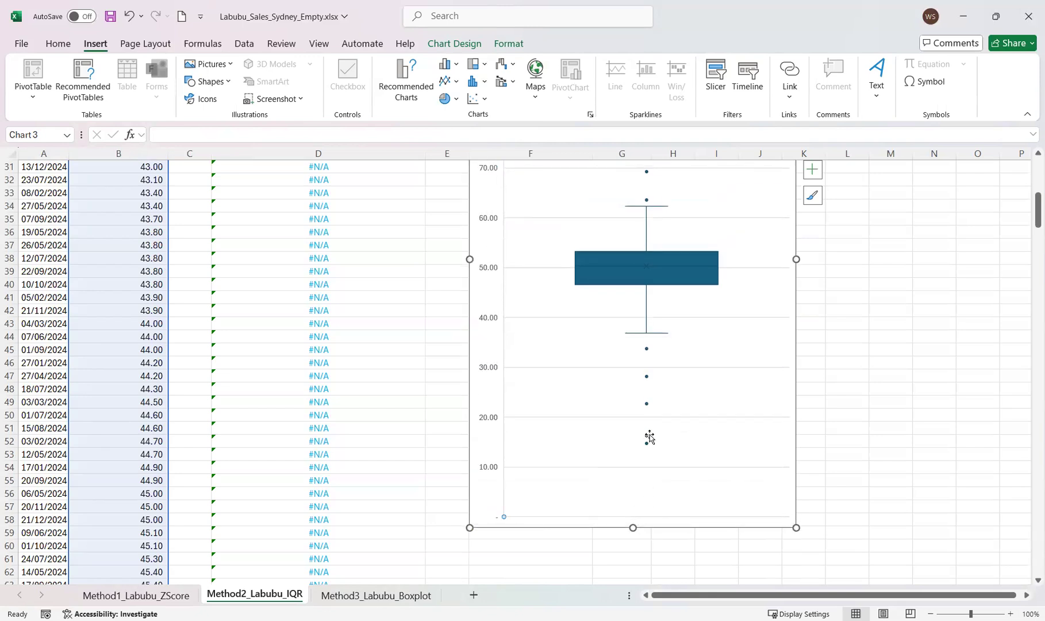
pyautogui.scroll(3, 651, 436)
pyautogui.scroll(2, 675, 435)
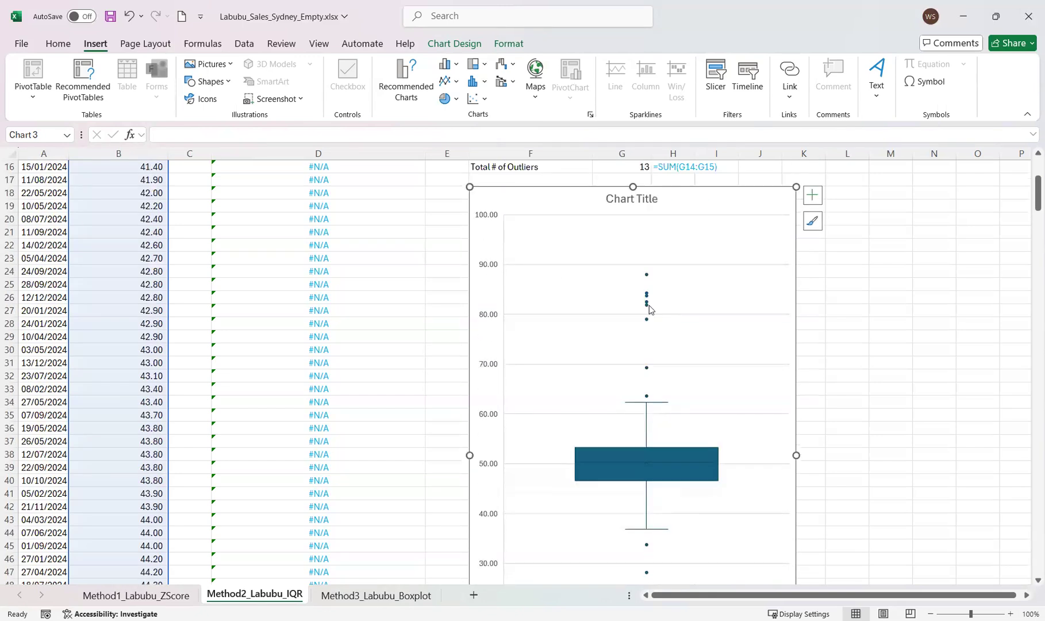
pyautogui.moveTo(647, 310)
pyautogui.click(110, 438)
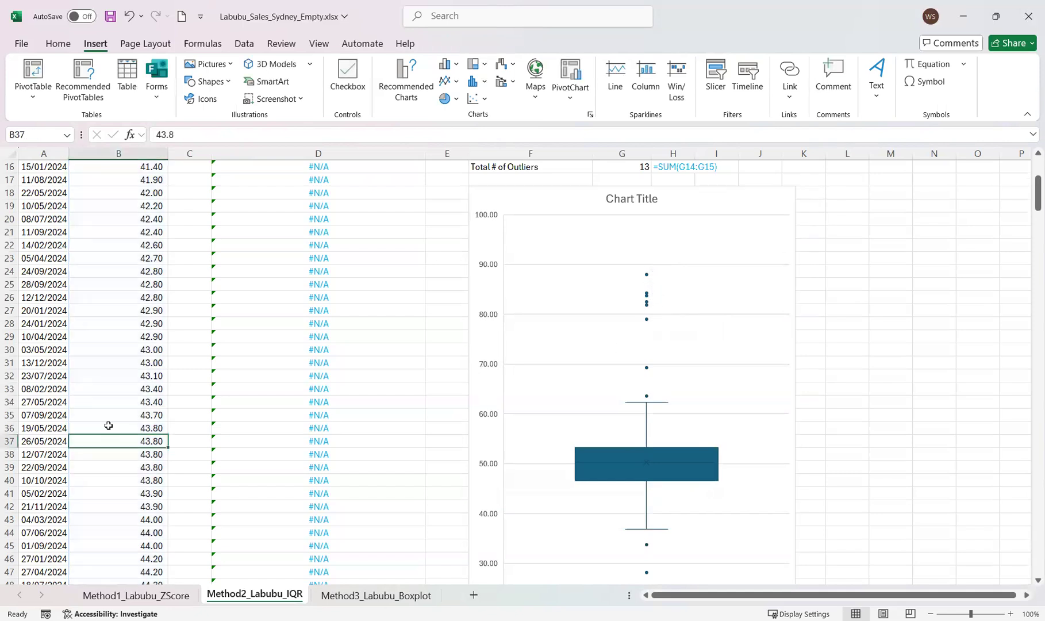
# - Compare the red high sales values at the end of the list with the box plot, checking the first point above the upper whisker
pyautogui.hotkey('ctrl', 'Down')
pyautogui.scroll(-7, 108, 425)
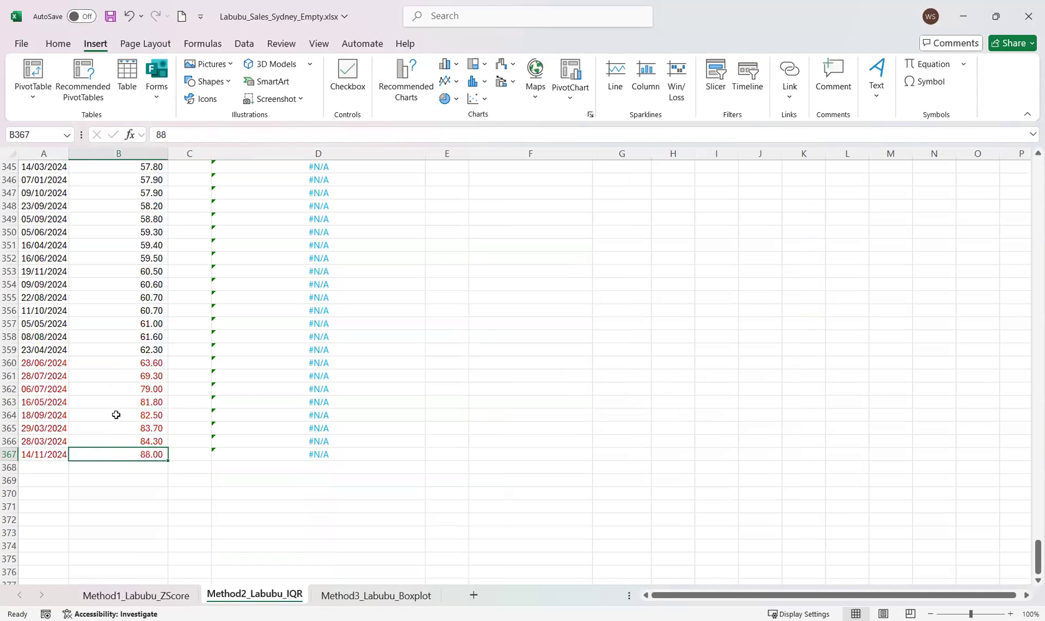
pyautogui.click(596, 350)
pyautogui.hotkey('ctrl', 'Up')
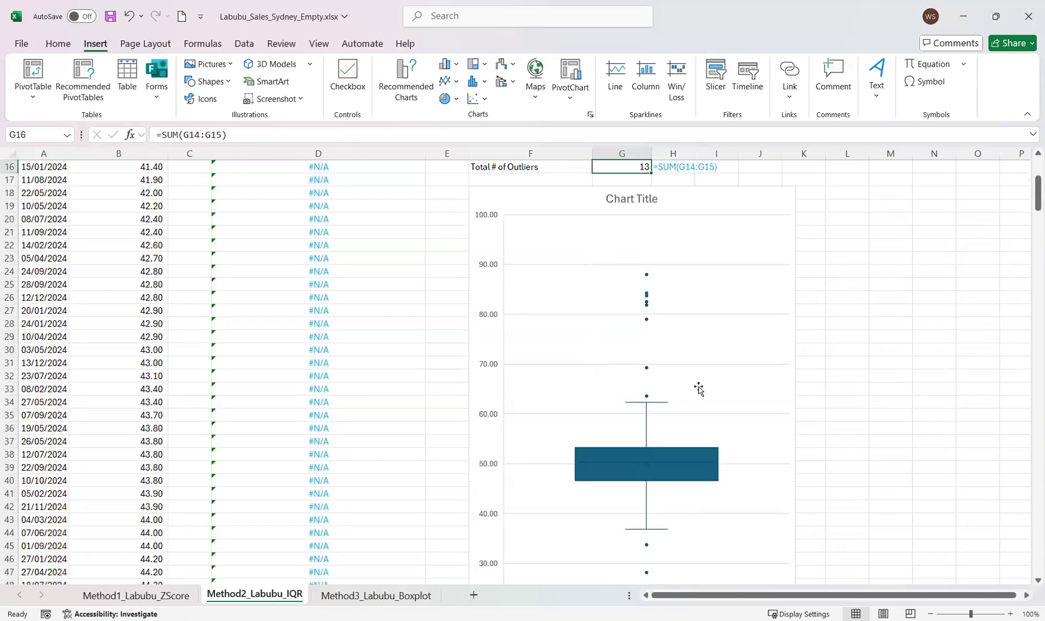
pyautogui.scroll(-2, 693, 383)
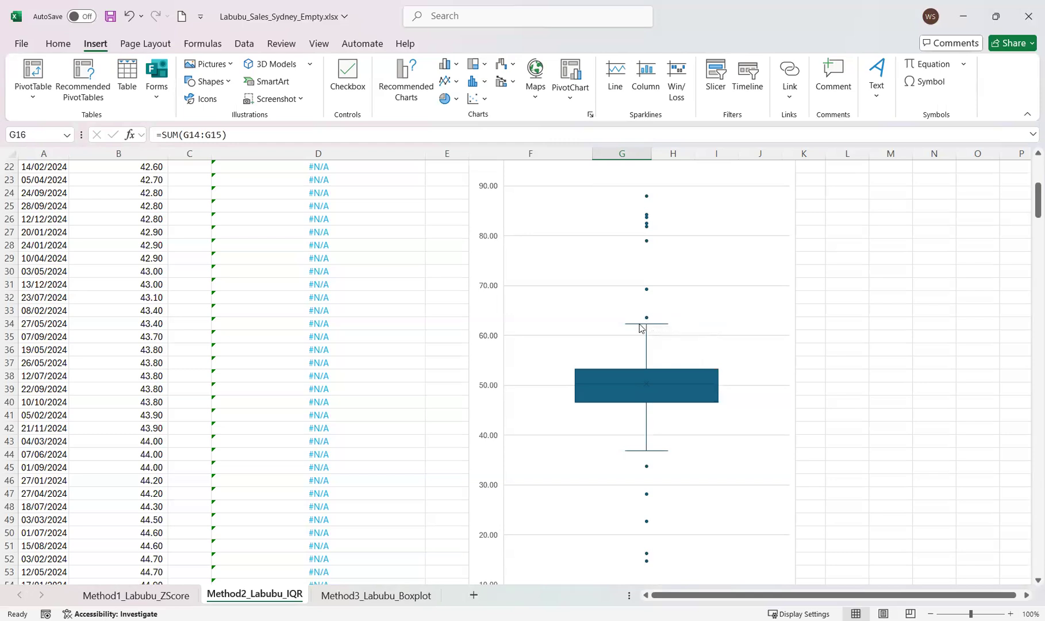
pyautogui.moveTo(648, 320)
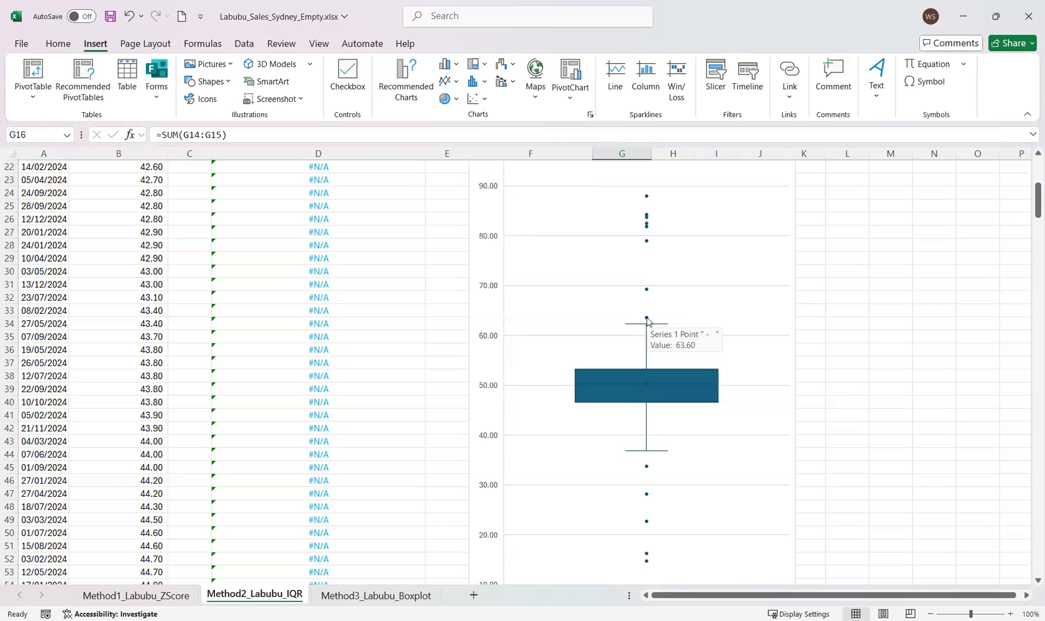
# - Locate the smallest red upper outlier in the sales column, at cell B360
pyautogui.click(180, 363)
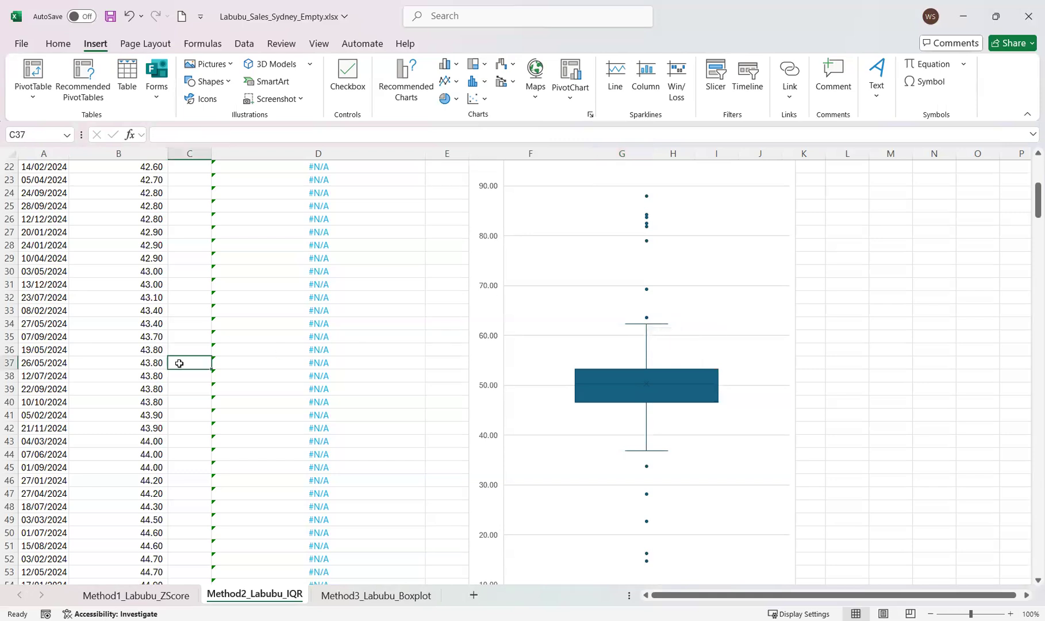
pyautogui.hotkey('ctrl', 'Down')
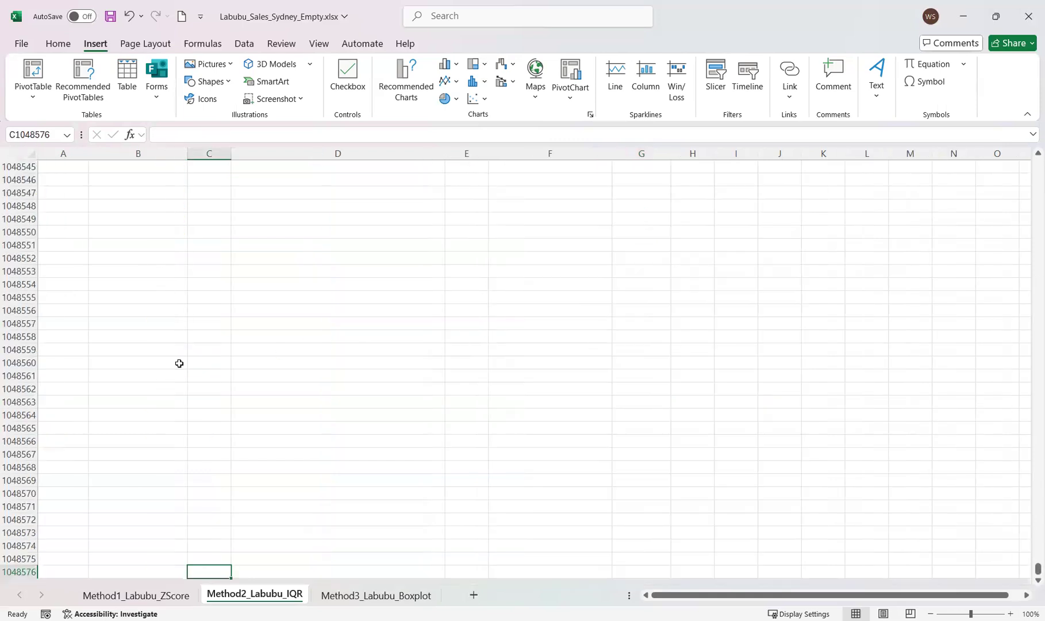
pyautogui.hotkey('ctrl', 'Up')
pyautogui.press('Left')
pyautogui.hotkey('ctrl', 'Down')
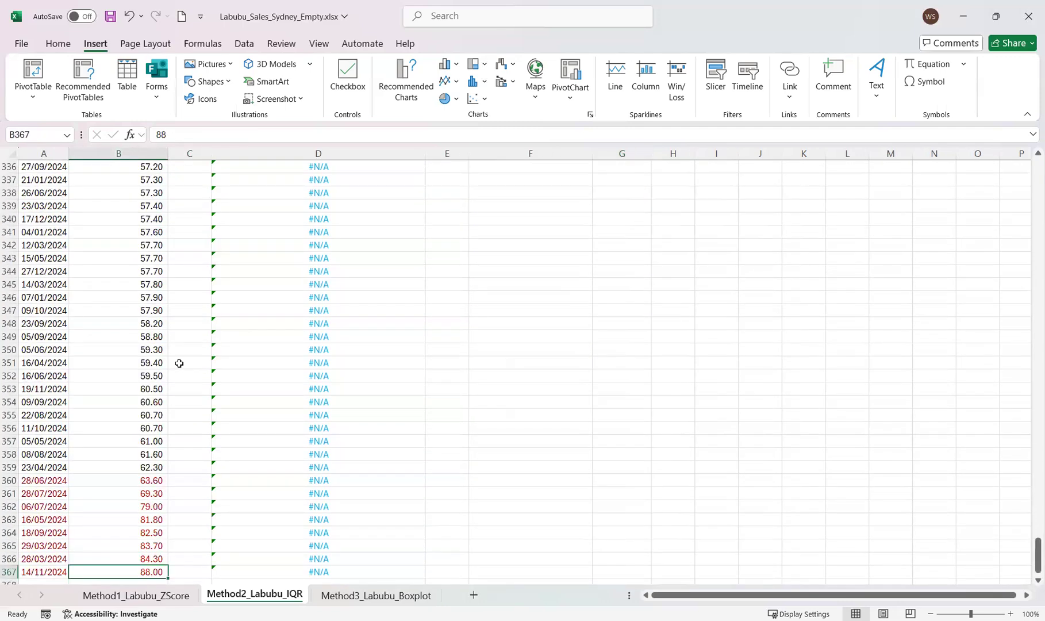
pyautogui.press('Up')
pyautogui.press('Up')
pyautogui.press('Up')
pyautogui.press('Up')
pyautogui.press('Up')
pyautogui.press('Up')
pyautogui.press('Up')
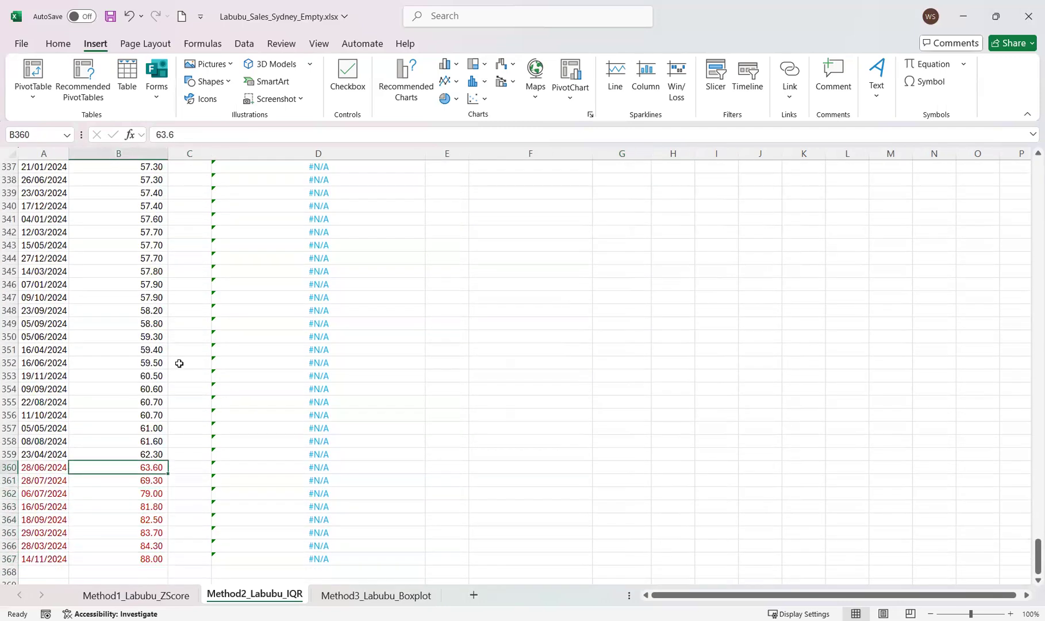
# - Select the dates and sales values of all upper outliers in A360:B367
pyautogui.press('Left')
pyautogui.hotkey('shift', 'Right')
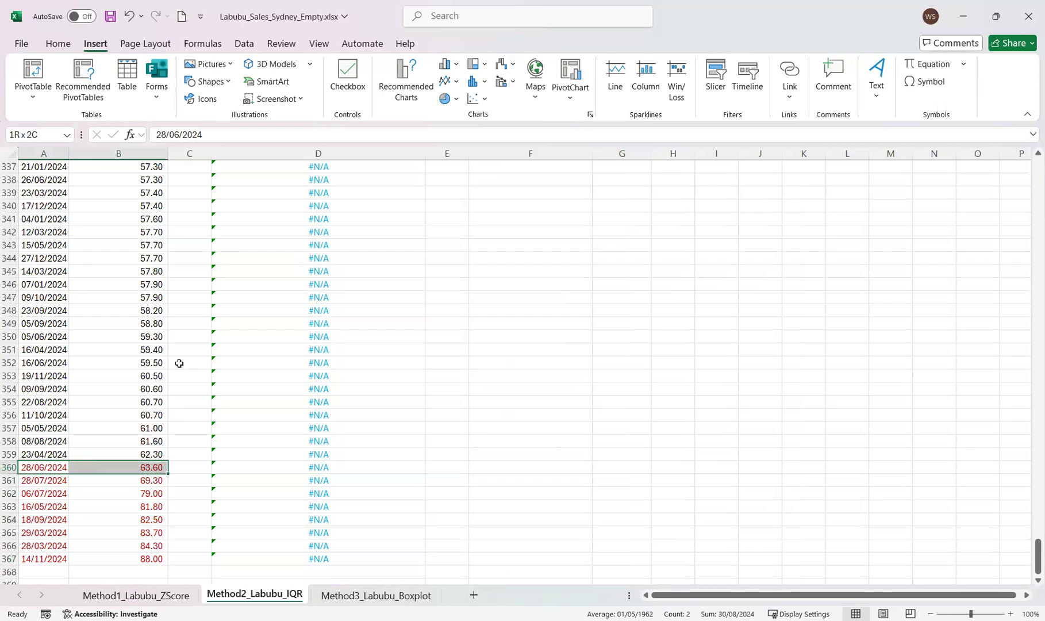
pyautogui.hotkey('shift', 'Down')
pyautogui.hotkey('shift', 'Down')
pyautogui.hotkey('shift', 'Down')
pyautogui.hotkey('shift', 'Down')
pyautogui.hotkey('shift', 'Down')
pyautogui.hotkey('shift', 'Down')
pyautogui.hotkey('shift', 'Down')
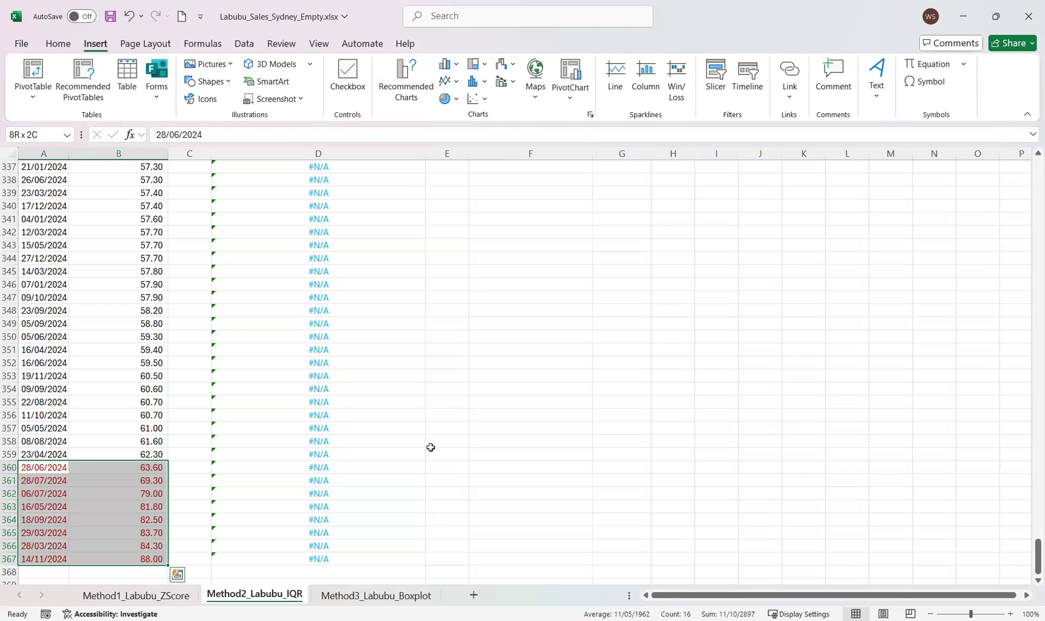
# - Return to the box plot and check the value of the first point below the lower whisker
pyautogui.click(551, 446)
pyautogui.hotkey('ctrl', 'Up')
pyautogui.hotkey('ctrl', 'Up')
pyautogui.scroll(-4, 579, 392)
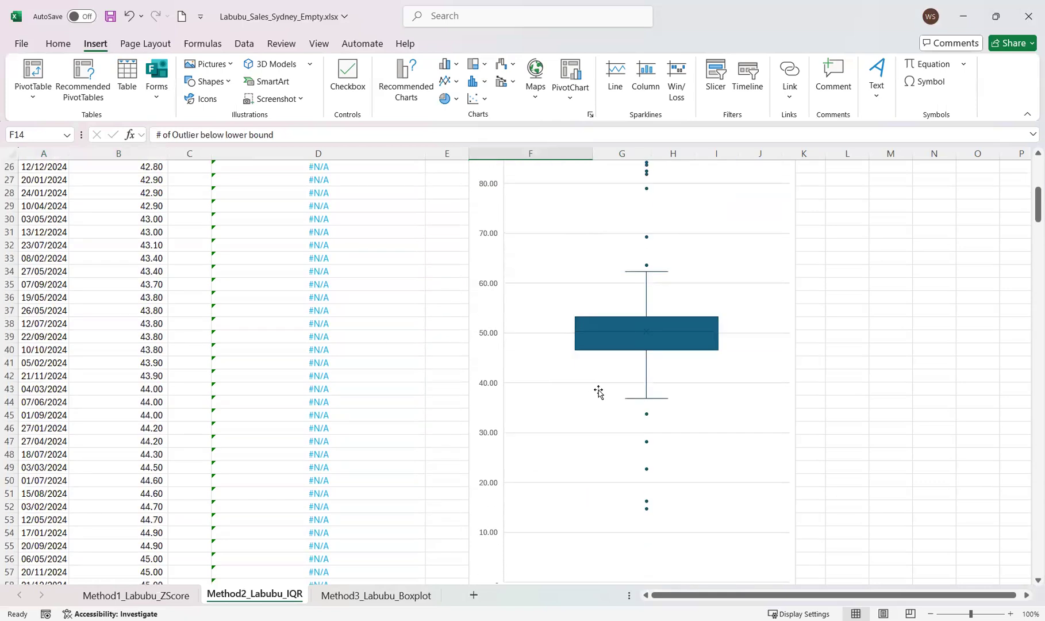
pyautogui.moveTo(647, 416)
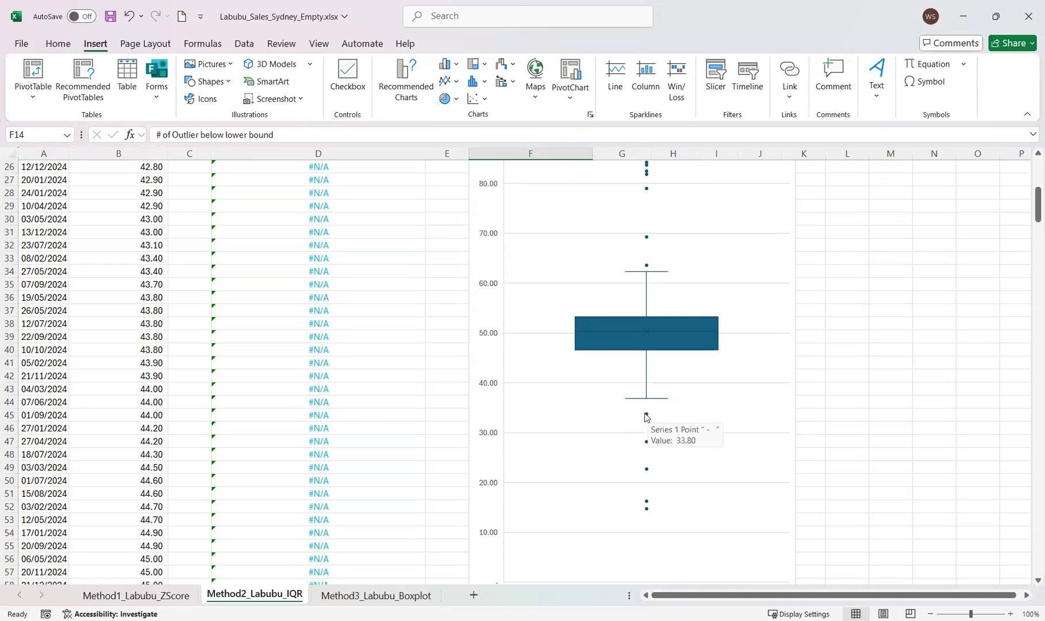
# - Select the red lower outliers at the start of the sales column, cells B2:B6
pyautogui.click(150, 245)
pyautogui.click(155, 322)
pyautogui.hotkey('ctrl', 'Up')
pyautogui.press('Down')
pyautogui.press('Down')
pyautogui.press('Down')
pyautogui.press('Down')
pyautogui.press('Down')
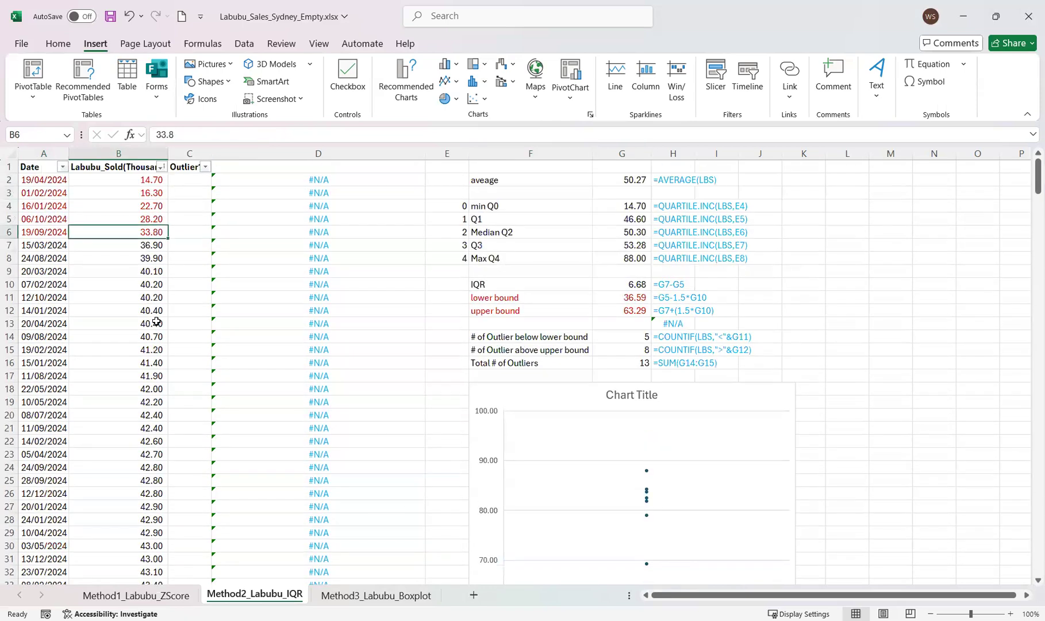
pyautogui.hotkey('shift', 'Up')
pyautogui.hotkey('shift', 'Up')
pyautogui.hotkey('shift', 'Up')
pyautogui.hotkey('shift', 'Up')
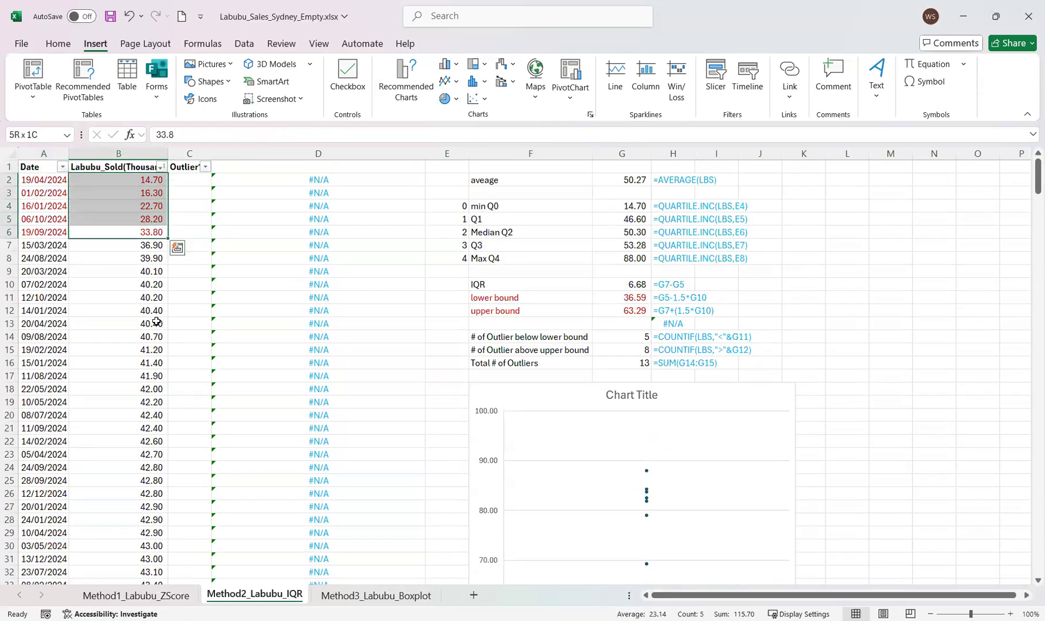